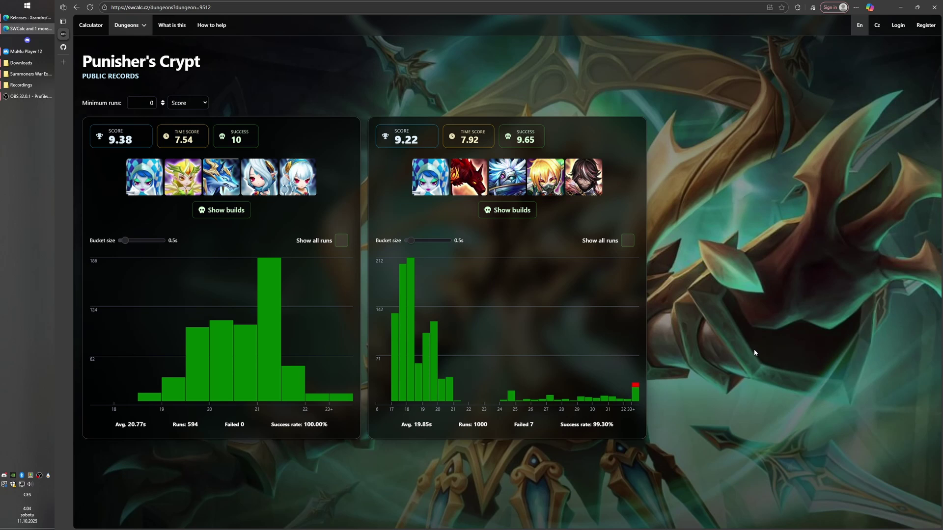
Return to SWCalc from the exporter app and open the Punisher's Crypt records.
left_click(900, 7)
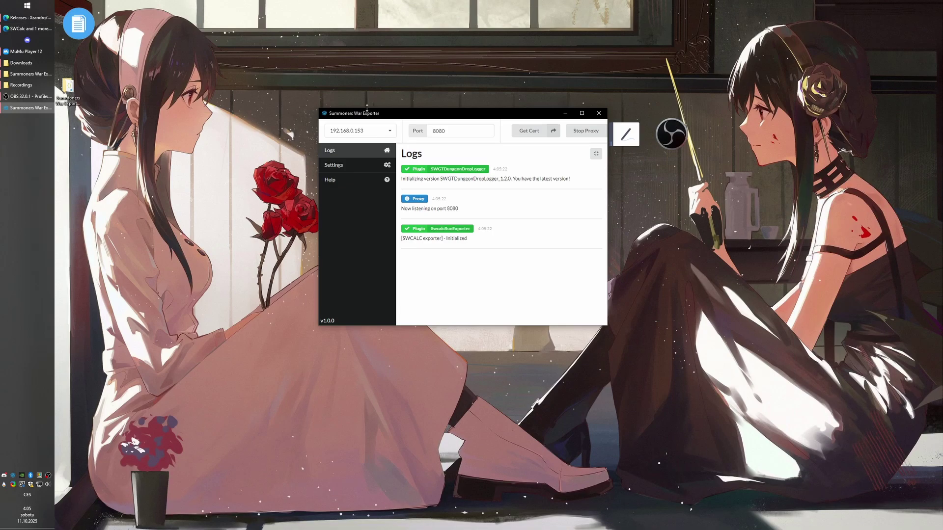
left_click(26, 29)
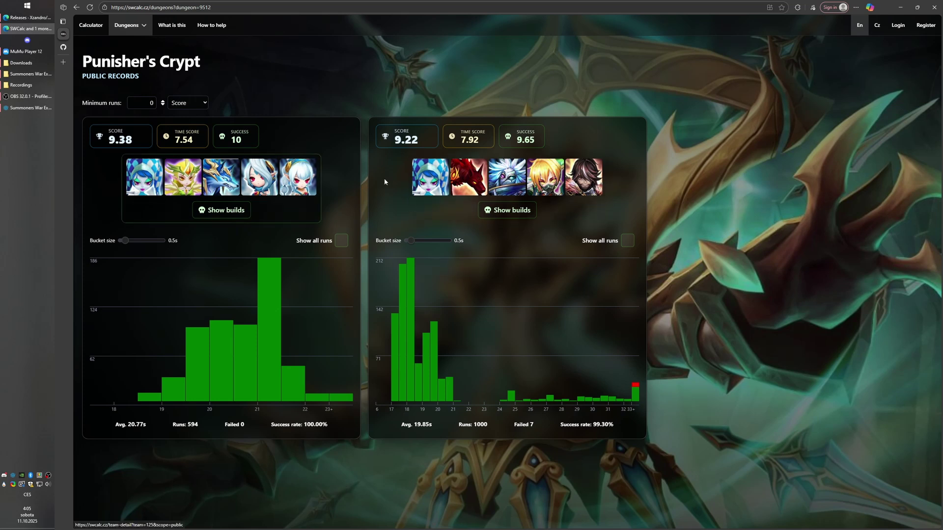
left_click(88, 27)
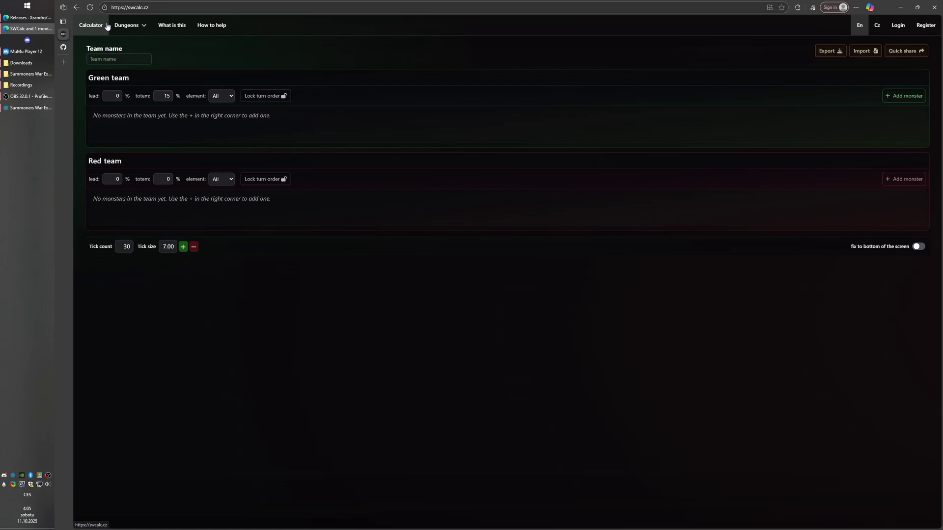
left_click(133, 25)
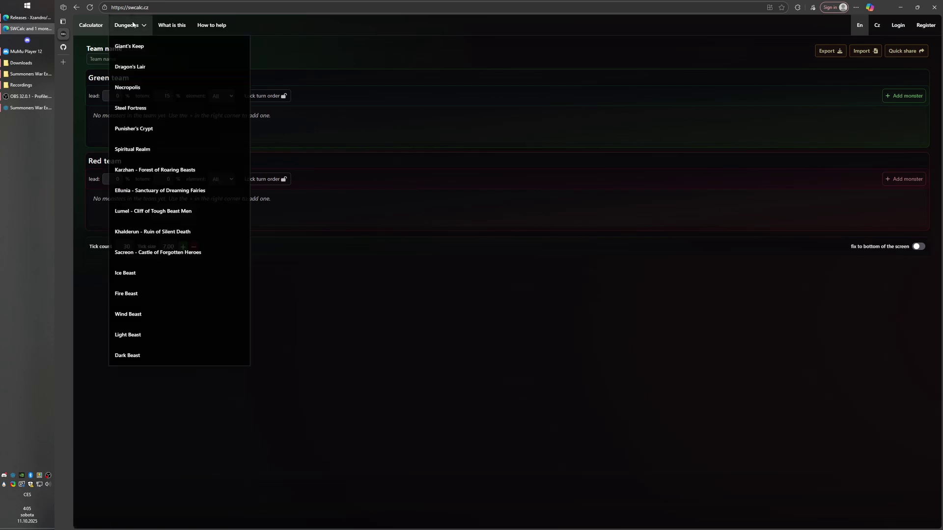
left_click(133, 129)
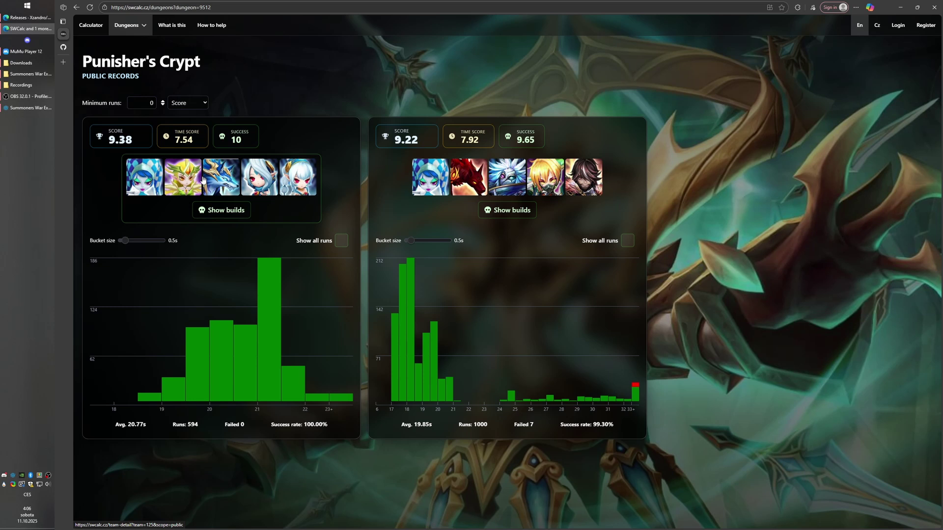
Open the 9.38-score team's details and highlight Julie's build.
left_click(203, 179)
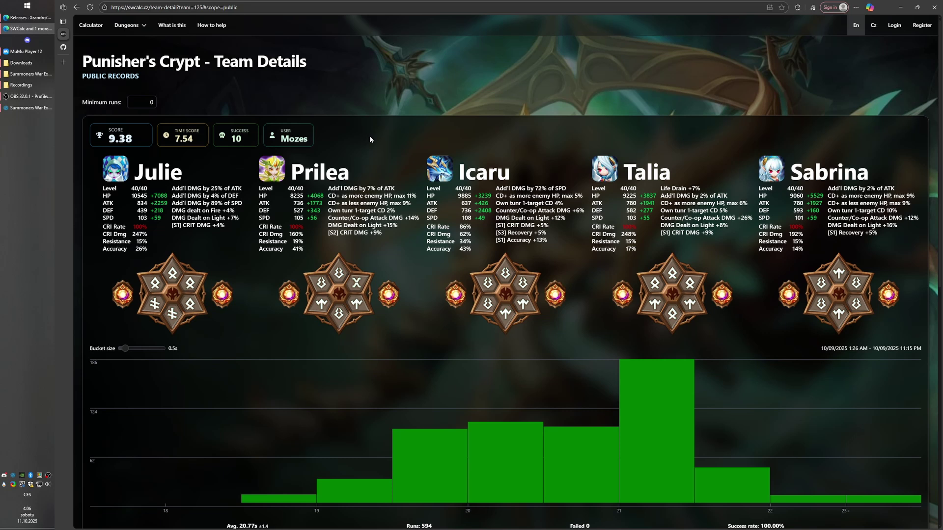
scroll(370, 139, "down", 1)
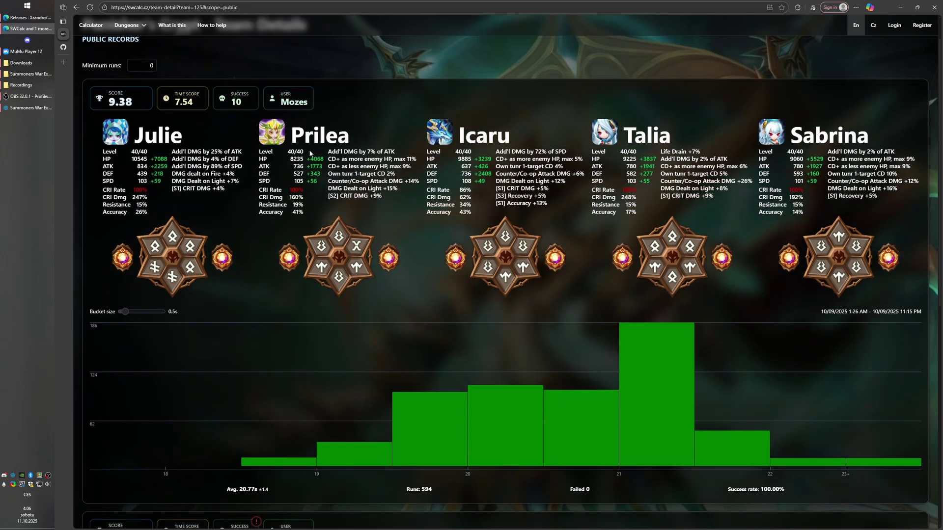
scroll(236, 139, "up", 1)
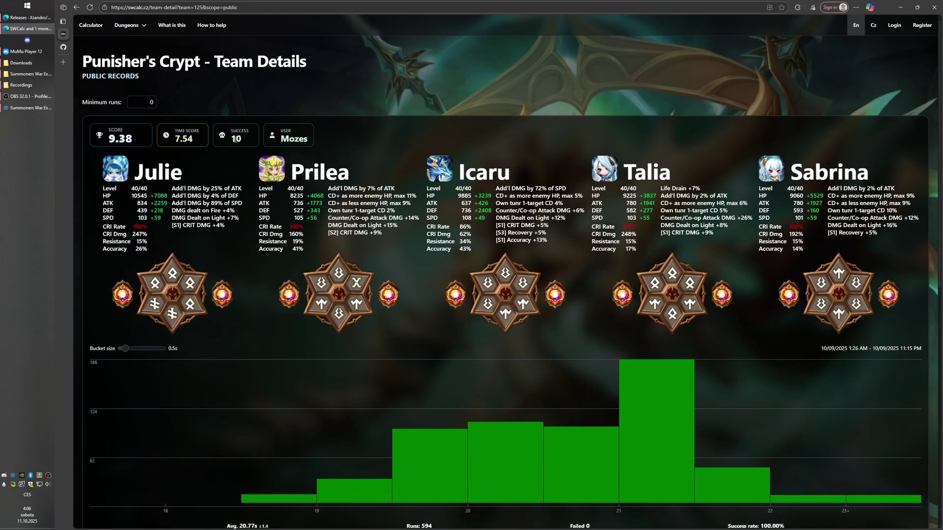
triple_click(148, 173)
left_click(260, 223)
Highlight Icaru's and Prilea's builds, then inspect the run-time histogram.
scroll(374, 311, "down", 1)
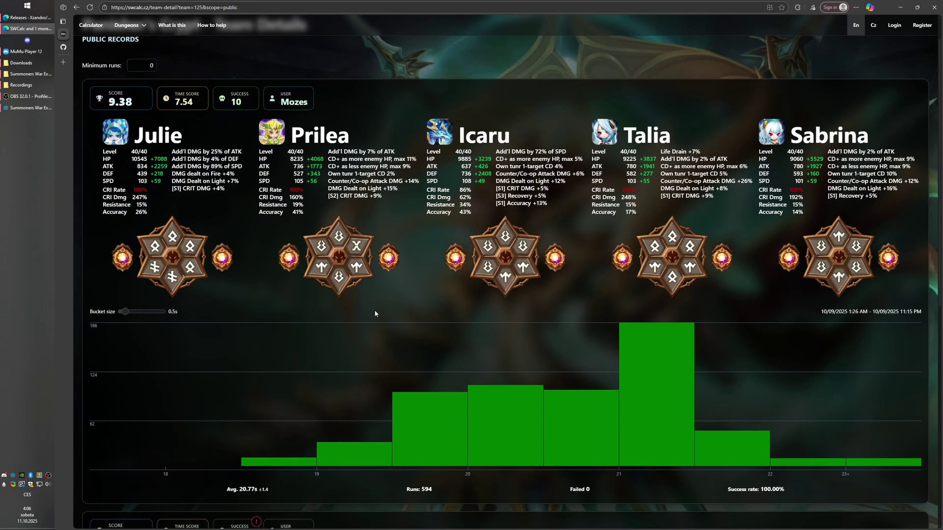
mouse_move(656, 409)
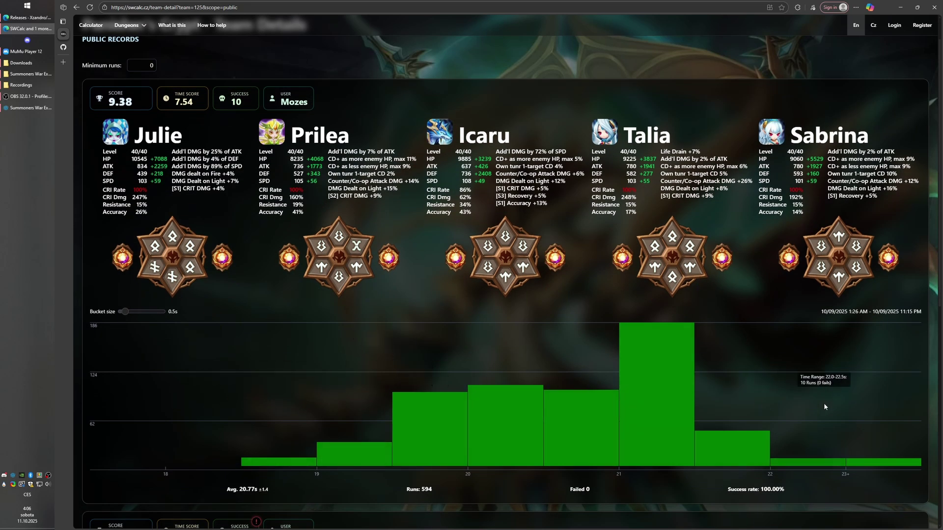
scroll(805, 408, "up", 1)
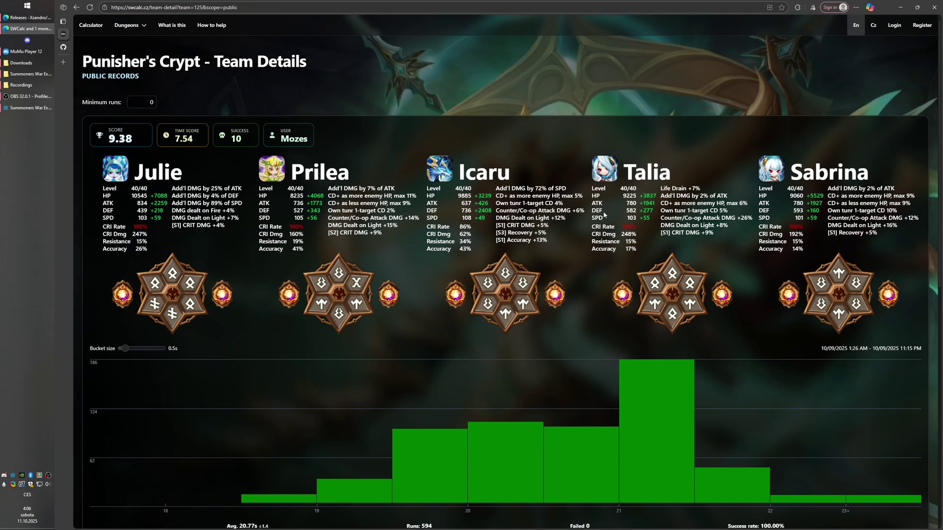
left_click_drag(495, 189, 288, 188)
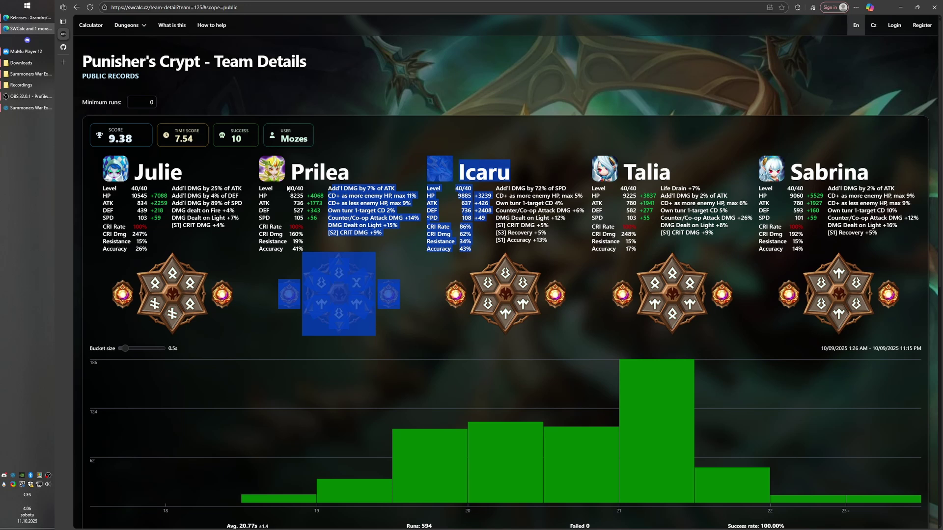
left_click(287, 187)
scroll(169, 188, "down", 1)
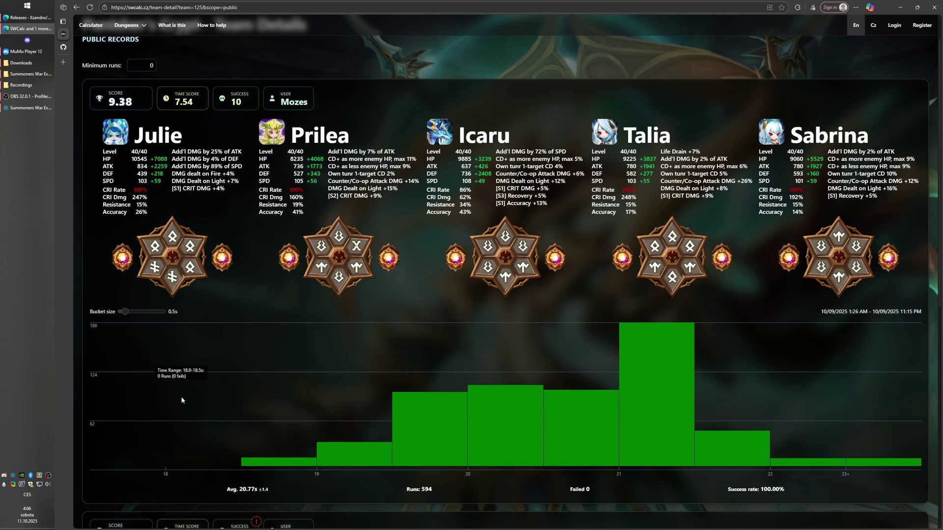
mouse_move(725, 396)
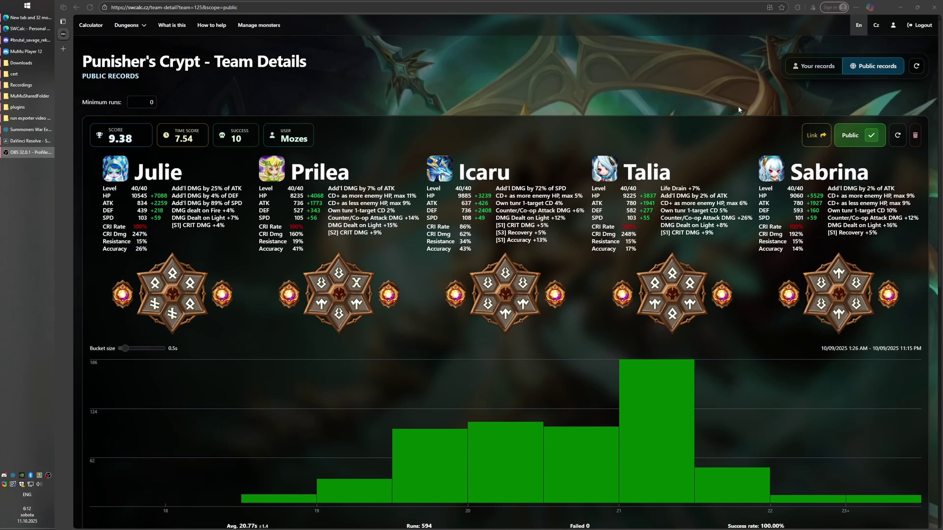
From the Dungeons list, switch the Punisher's Crypt page to Your records.
left_click(129, 25)
left_click(800, 68)
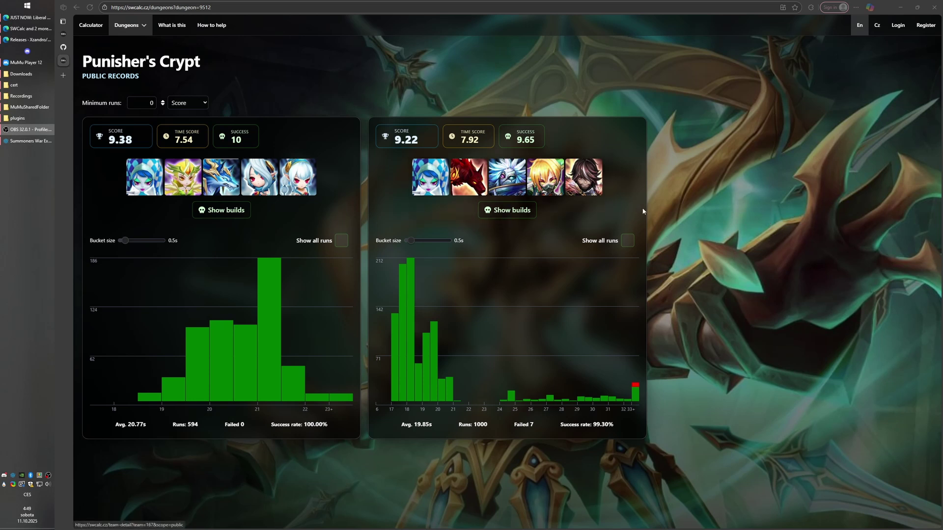
Refocus the browser, go to the Calculator and open the Giant's Keep records list.
left_click(113, 7)
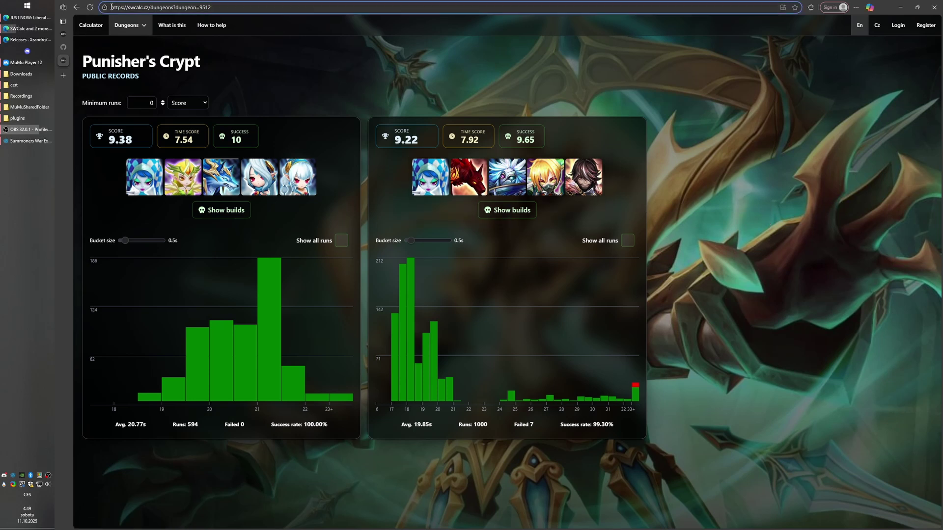
left_click(149, 7)
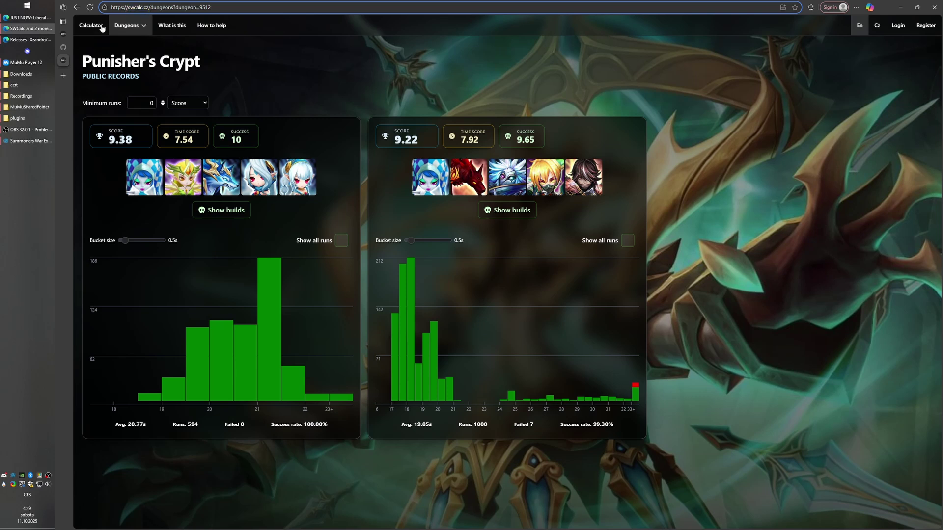
left_click(98, 25)
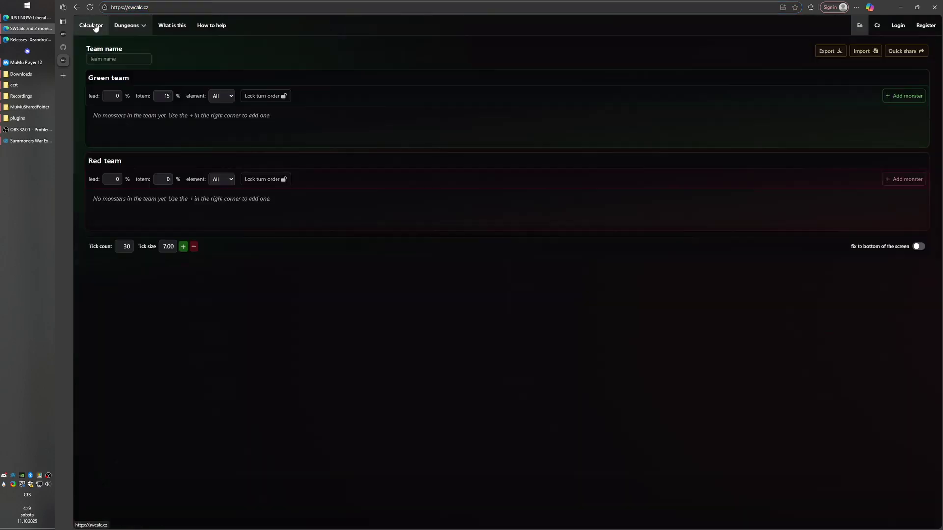
left_click(128, 25)
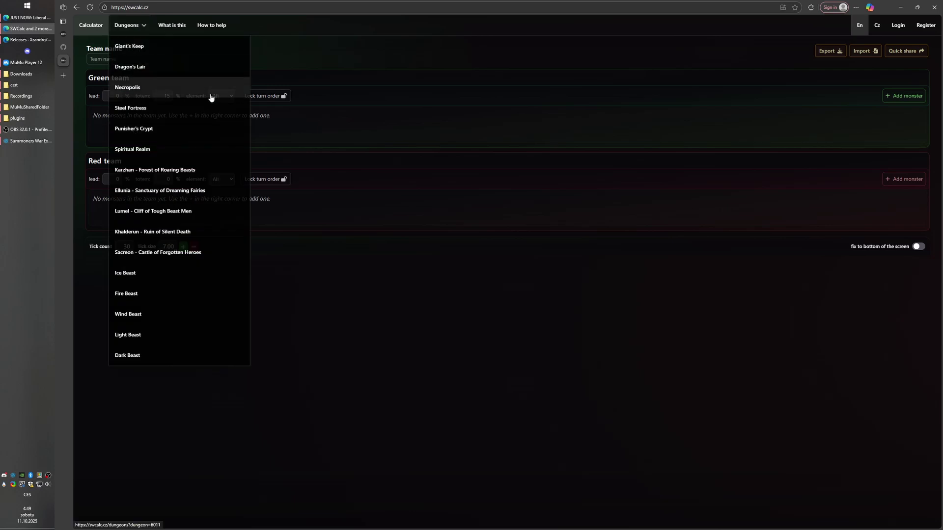
left_click(140, 49)
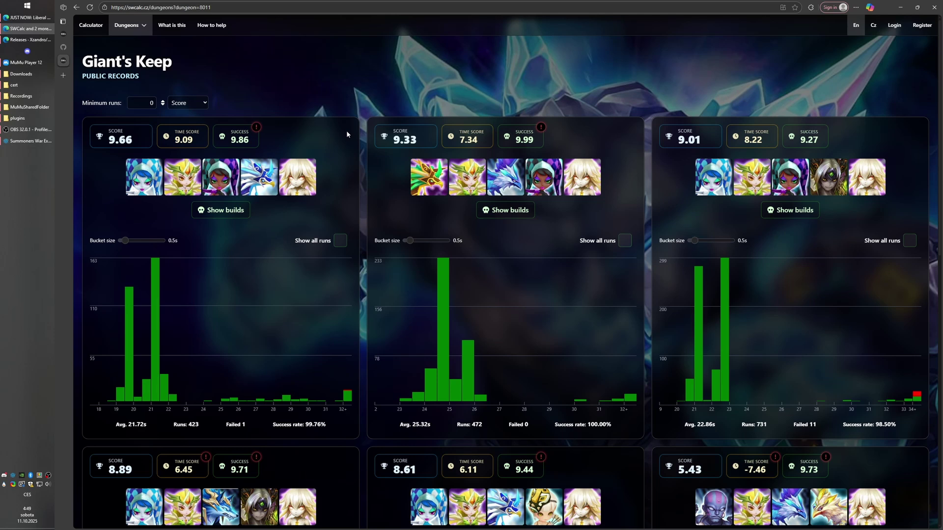
scroll(361, 134, "down", 10)
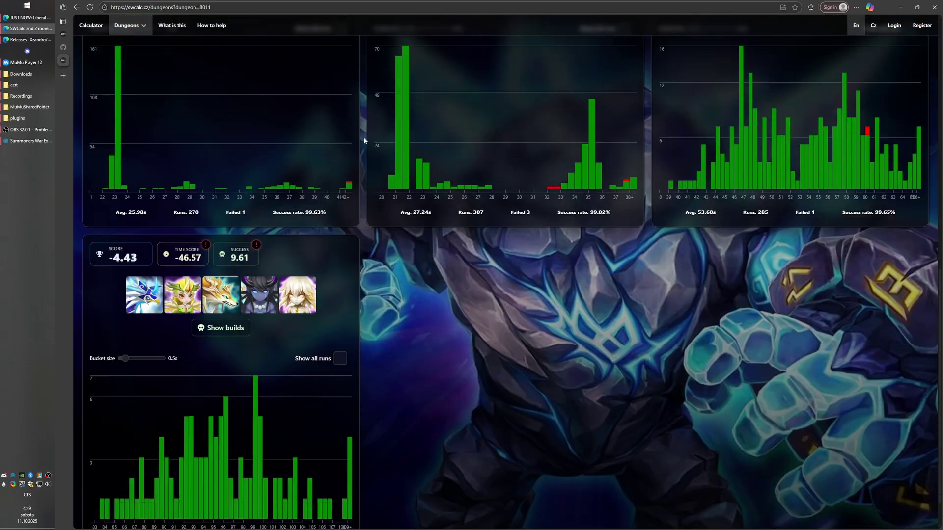
scroll(366, 144, "up", 10)
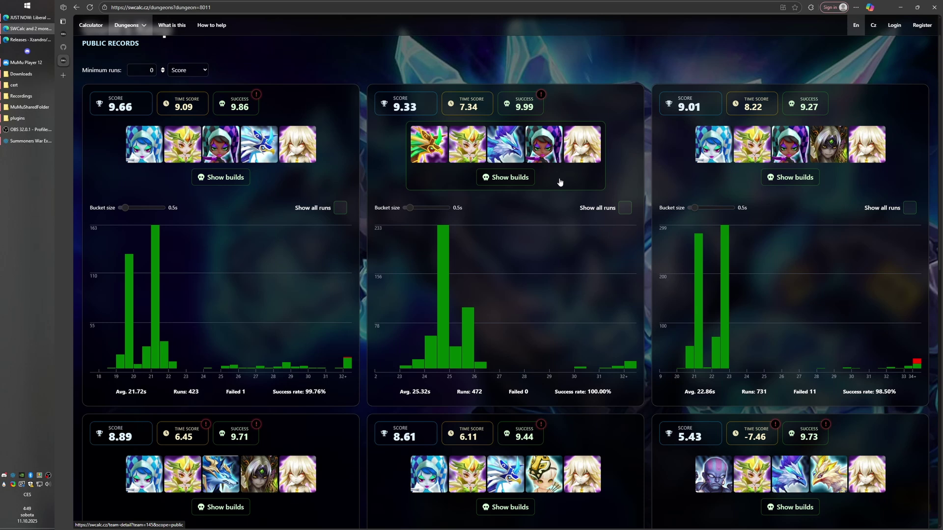
Open the second Giant's Keep team's builds and scroll through its details.
left_click(508, 179)
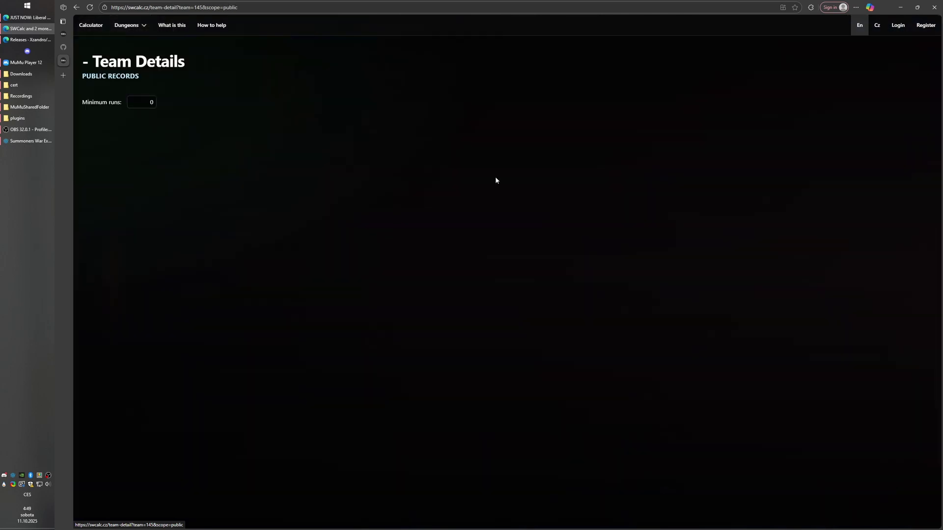
scroll(313, 169, "down", 2)
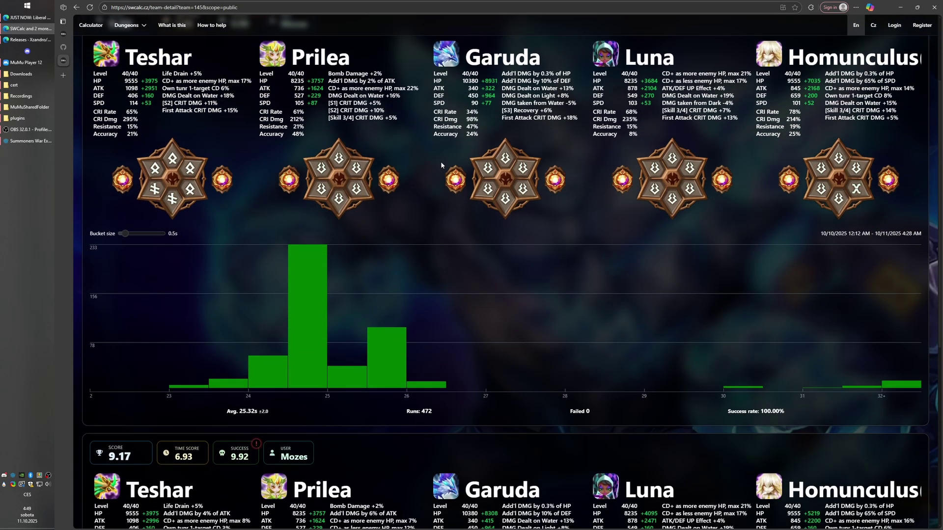
scroll(313, 168, "up", 1)
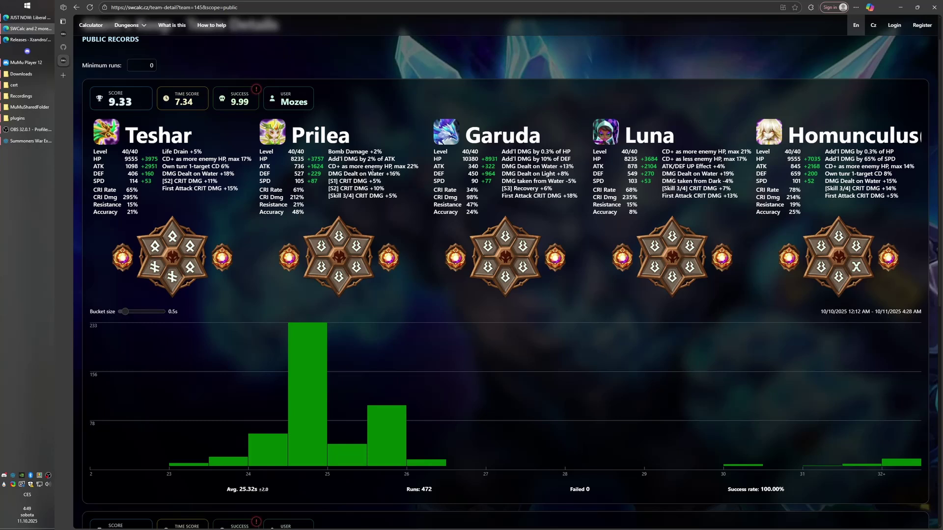
scroll(269, 67, "up", 1)
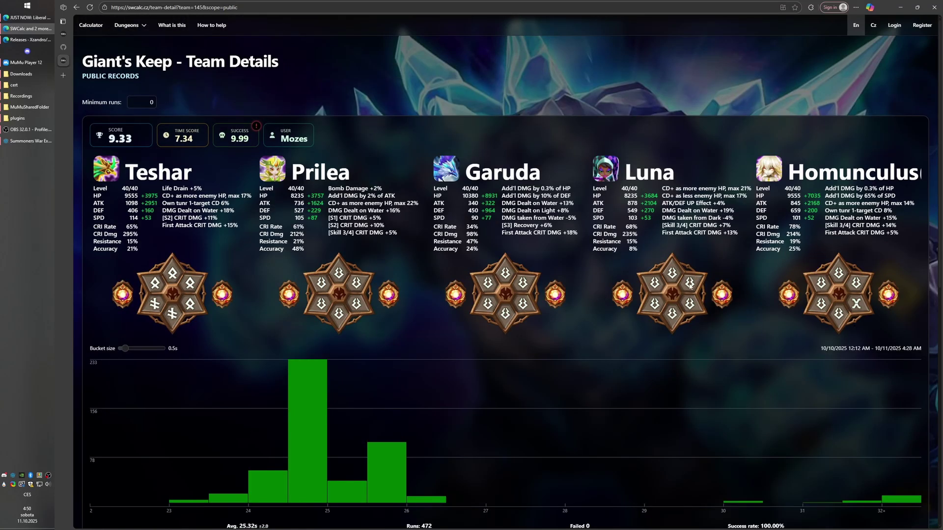
scroll(689, 286, "down", 8)
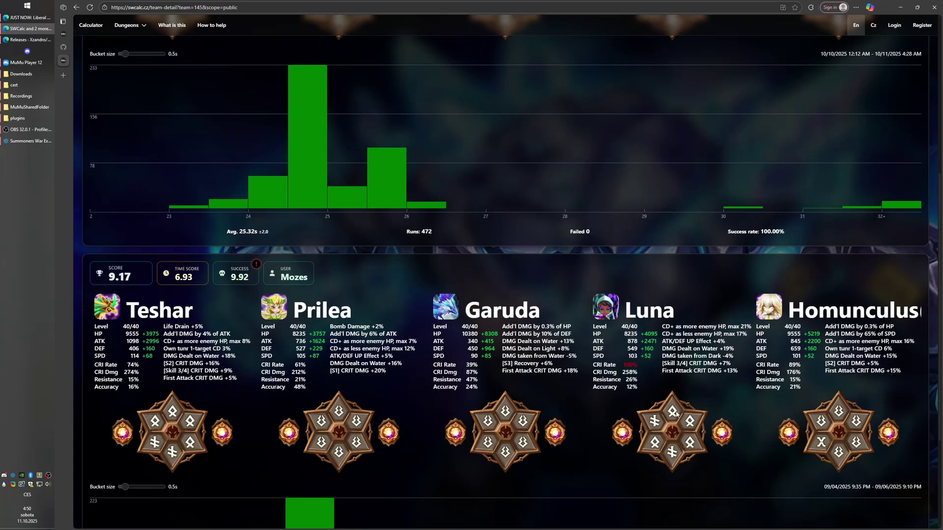
scroll(676, 414, "down", 4)
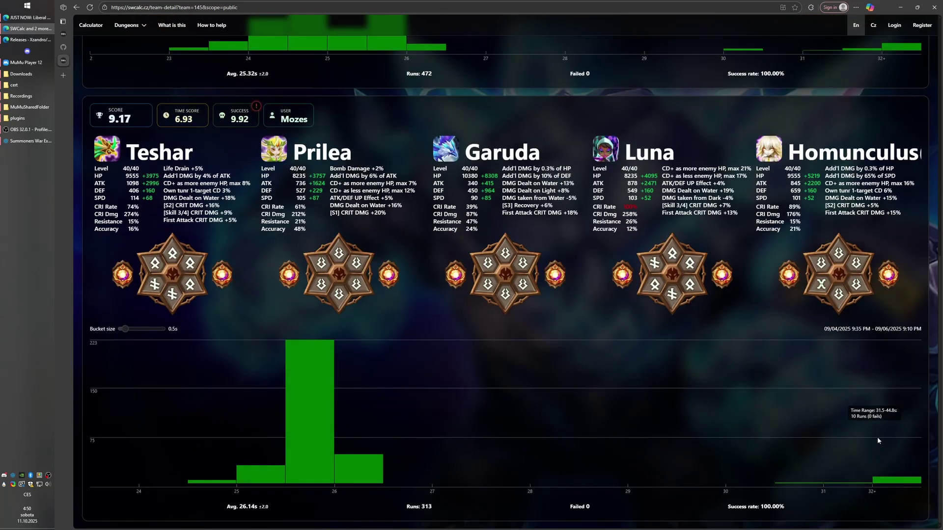
scroll(888, 438, "up", 4)
scroll(432, 264, "down", 3)
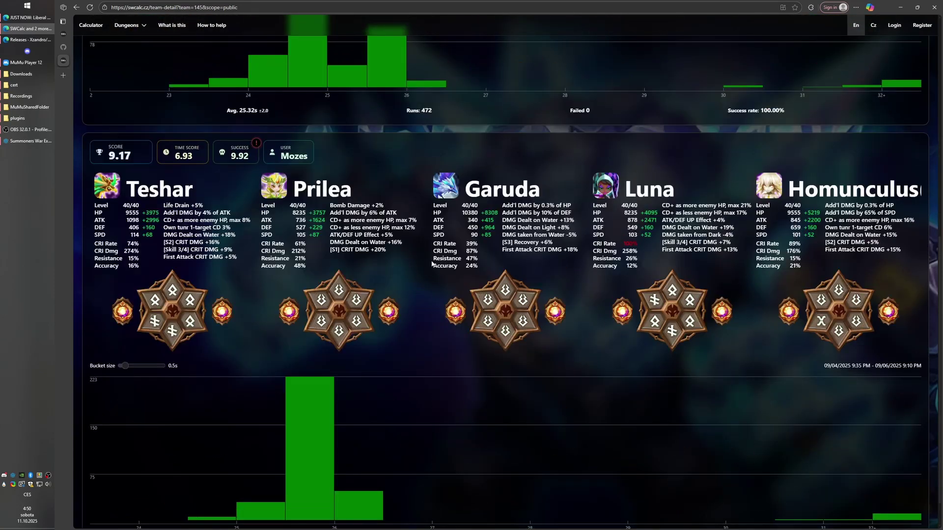
scroll(430, 265, "down", 1)
scroll(393, 252, "up", 10)
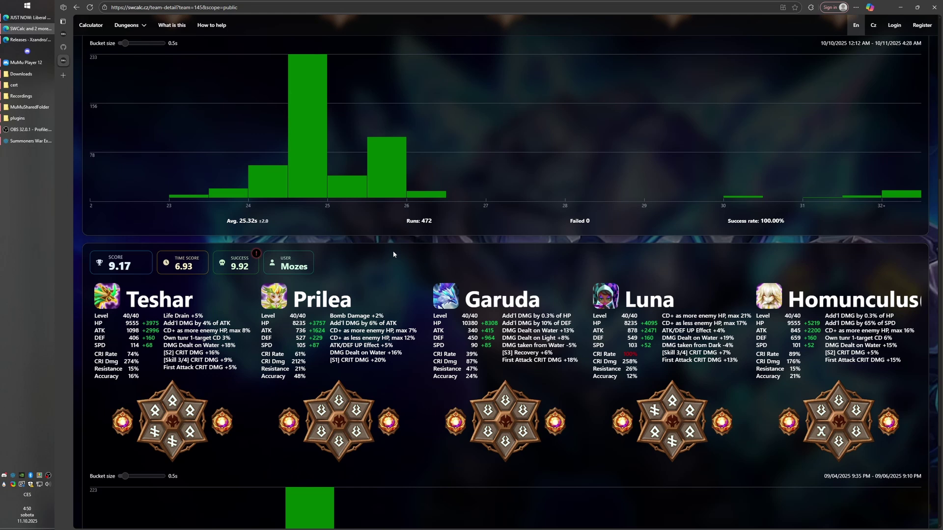
scroll(395, 254, "up", 1)
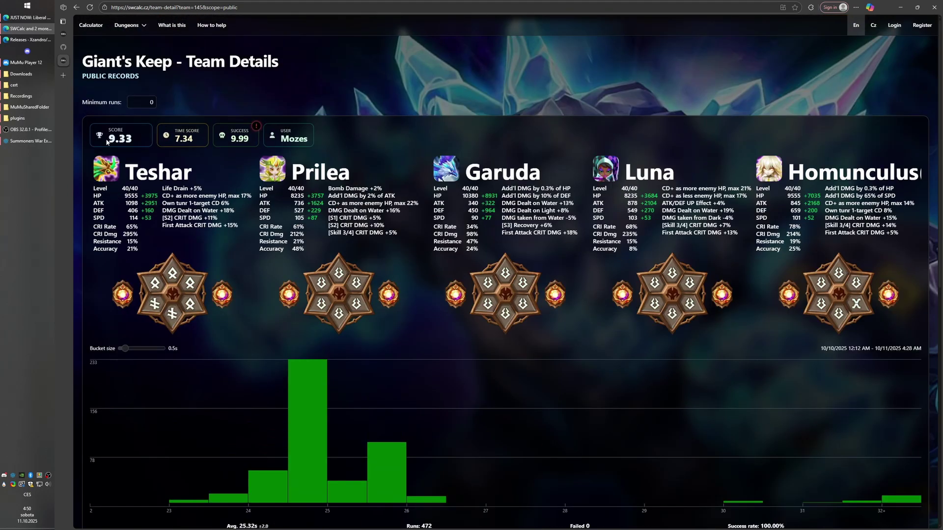
Highlight the 9.33 score and 7.34 Time Score, then go back to the Giant's Keep list.
left_click_drag(107, 142, 241, 139)
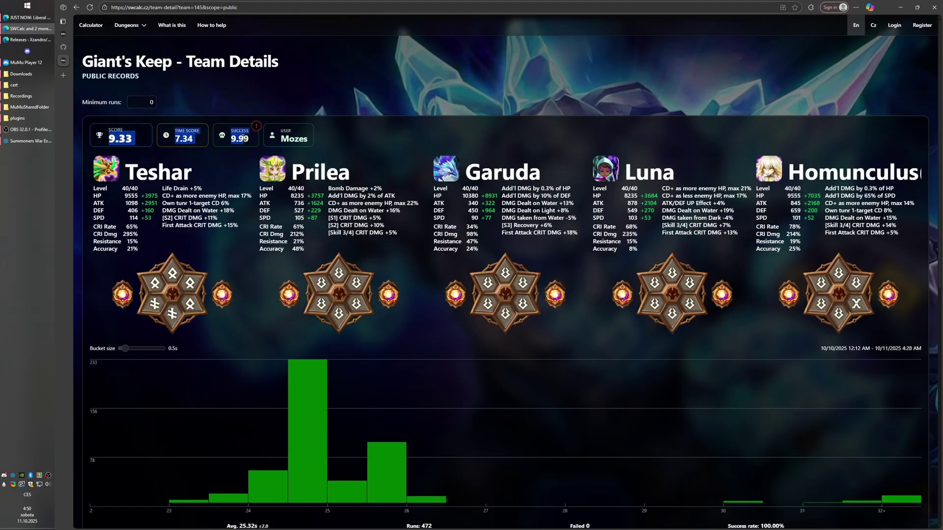
left_click(241, 139)
double_click(184, 139)
left_click(237, 140)
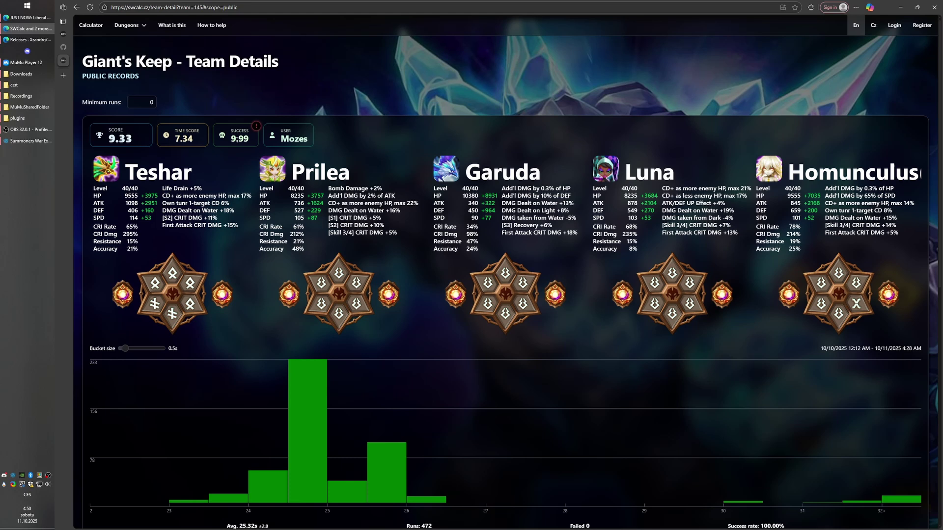
left_click_drag(140, 141, 107, 142)
left_click(107, 142)
key("alt+Left")
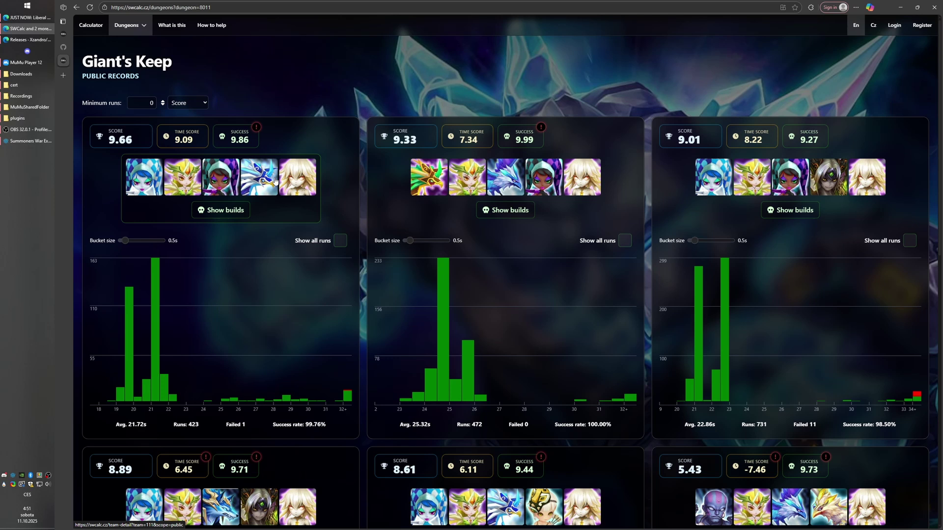
Open the top Giant's Keep team's details, then return to the team list.
left_click(222, 177)
scroll(295, 319, "down", 2)
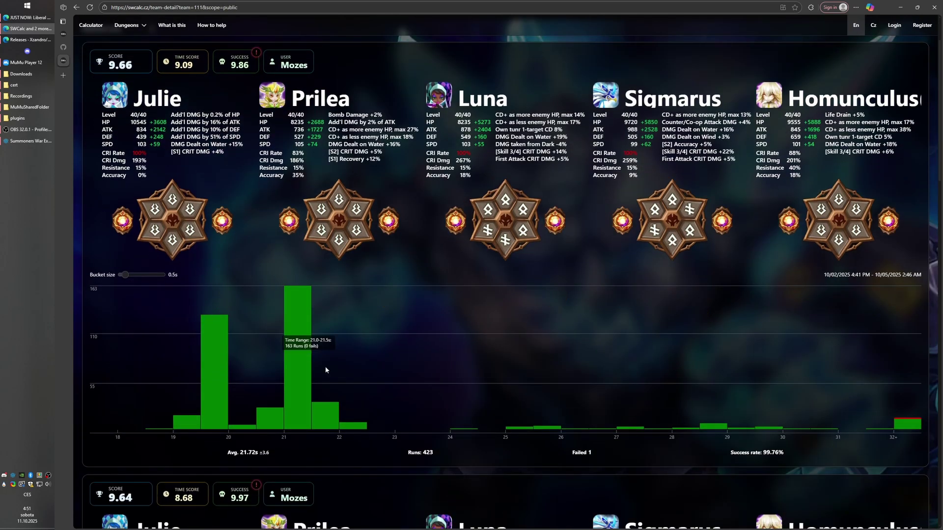
scroll(418, 275, "up", 2)
left_click(76, 7)
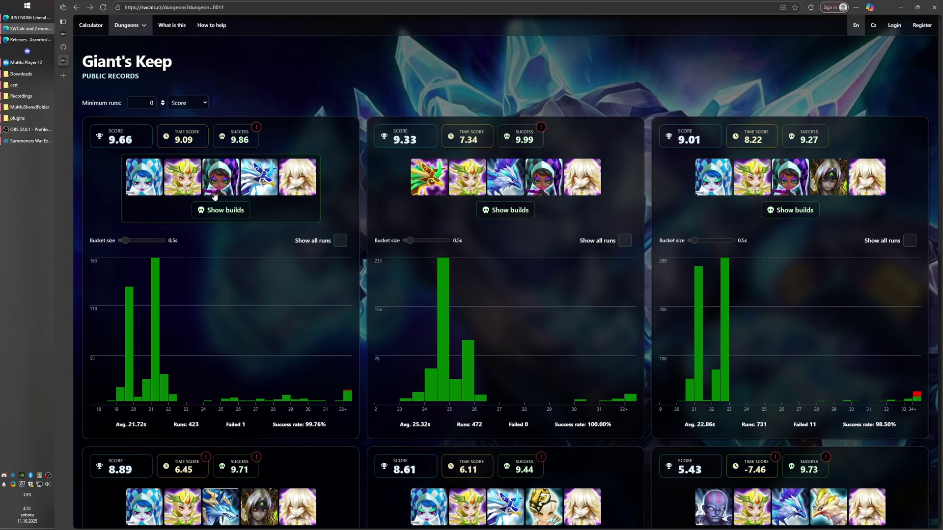
Toggle Show all runs on the first and second team charts, leaving both at default.
left_click(340, 240)
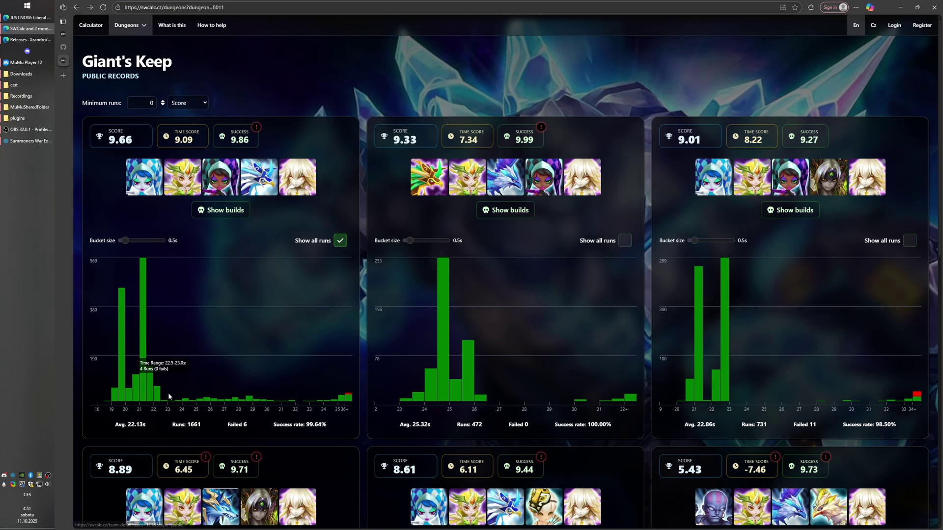
mouse_move(168, 425)
left_mouse_down()
mouse_move(245, 425)
mouse_move(172, 425)
left_mouse_up()
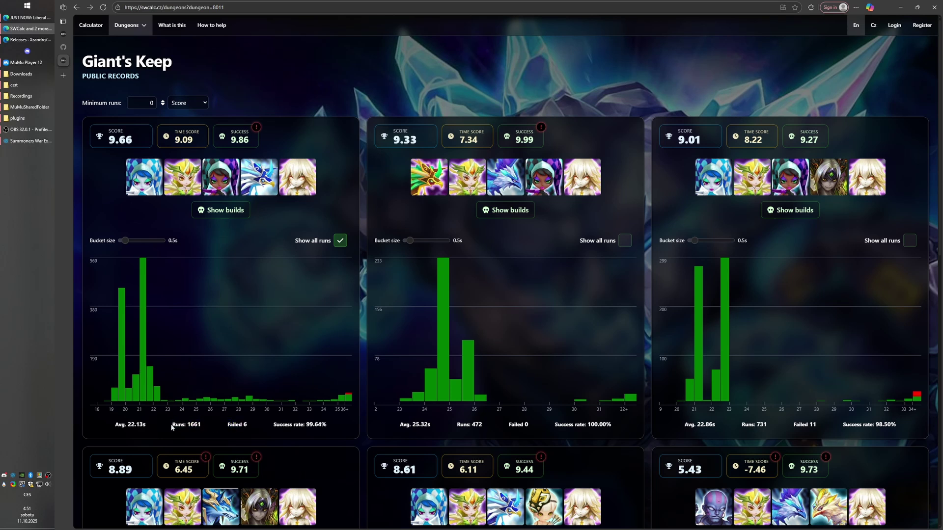
left_click(339, 241)
left_click(338, 241)
left_click(339, 241)
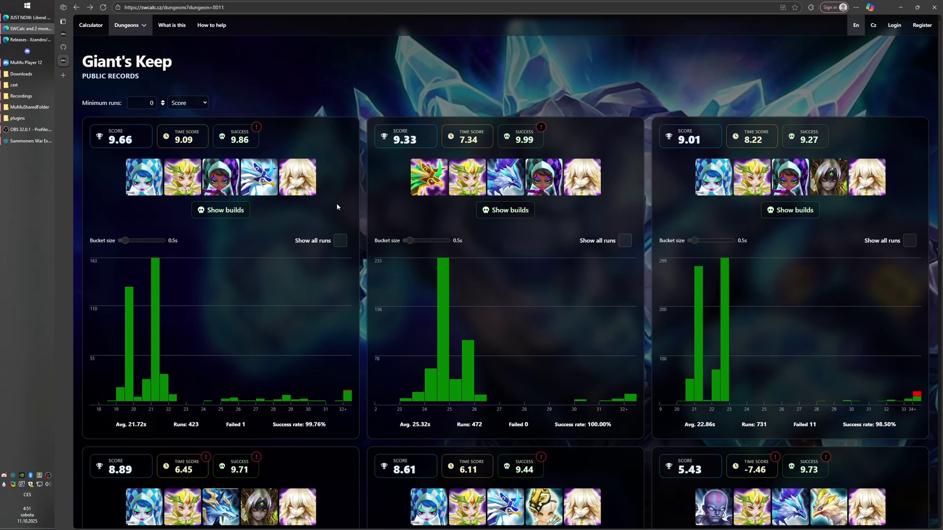
left_click(624, 241)
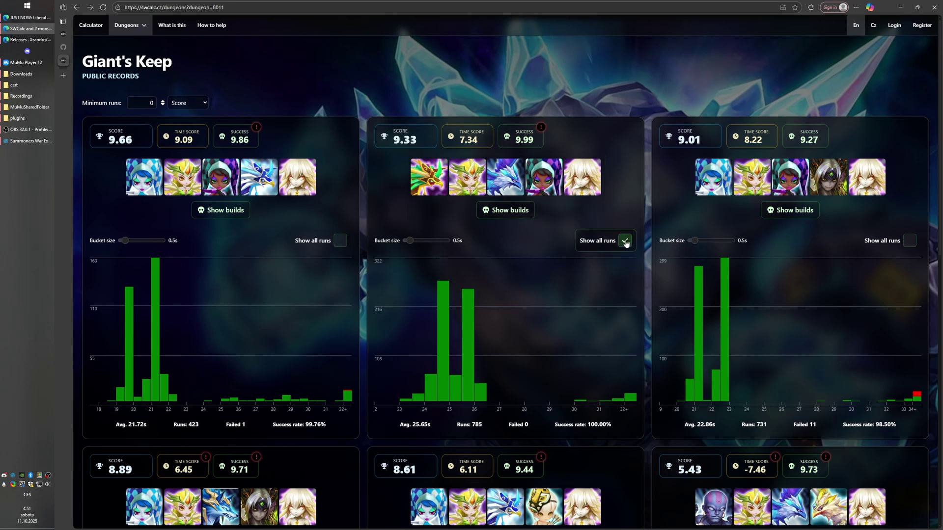
left_click(625, 241)
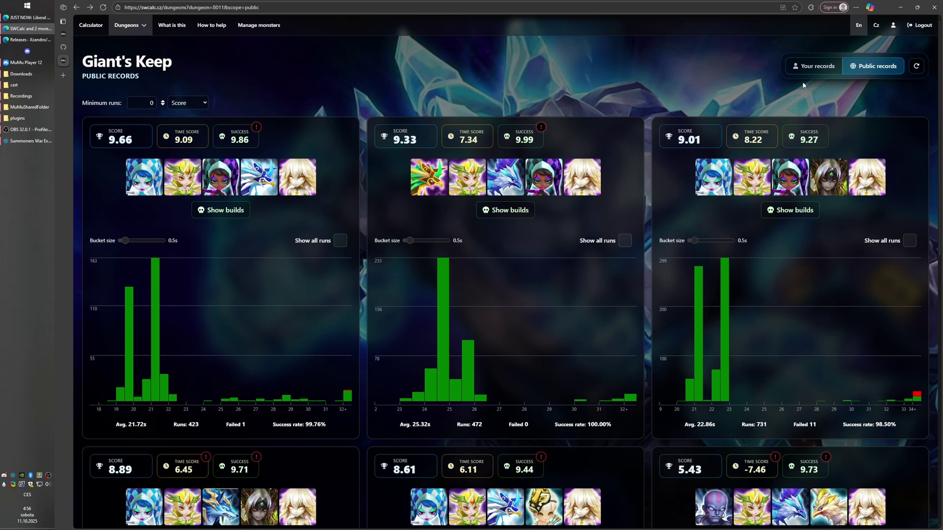
Check the Summoners War Exporter logs, then show your own Giant's Keep records.
left_click(28, 141)
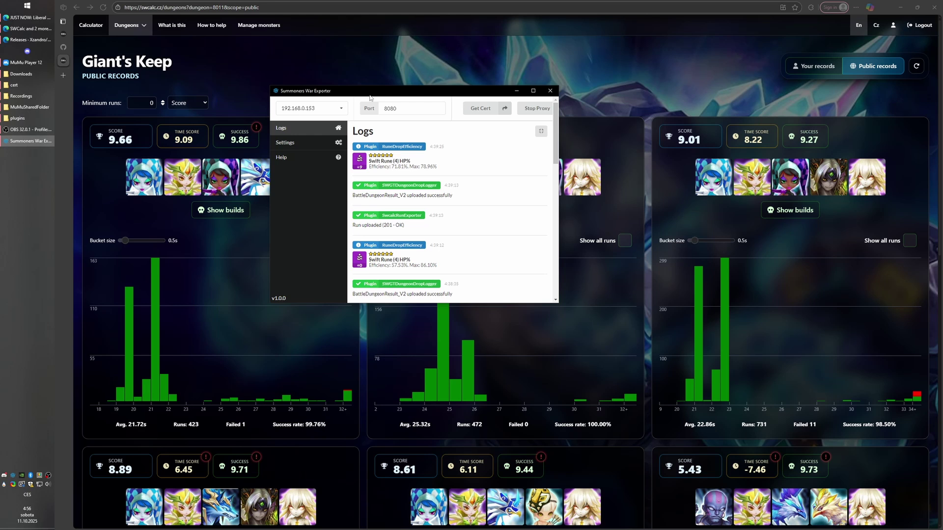
left_click(547, 61)
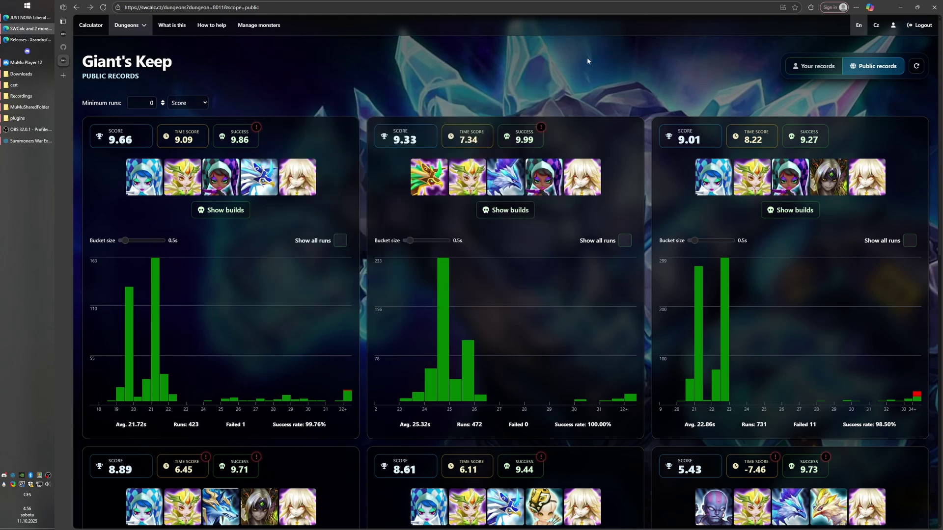
left_click(829, 67)
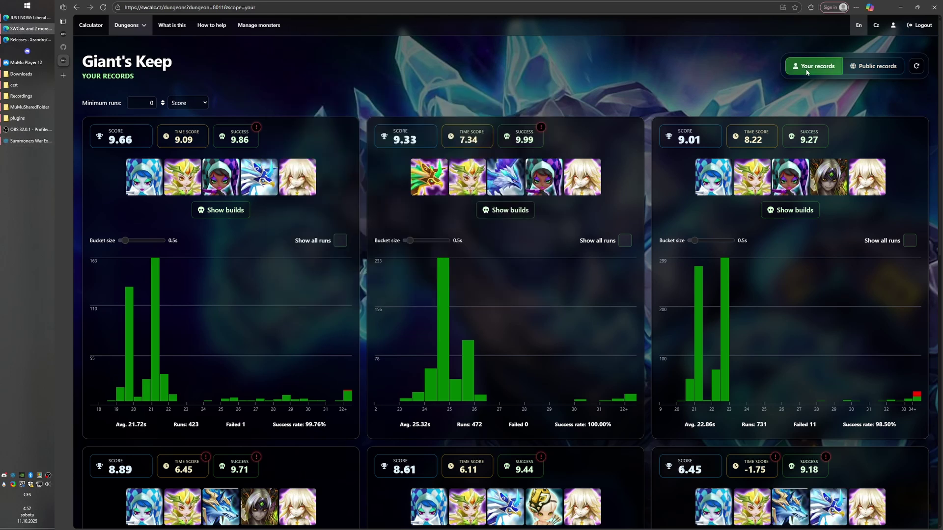
scroll(444, 102, "down", 3)
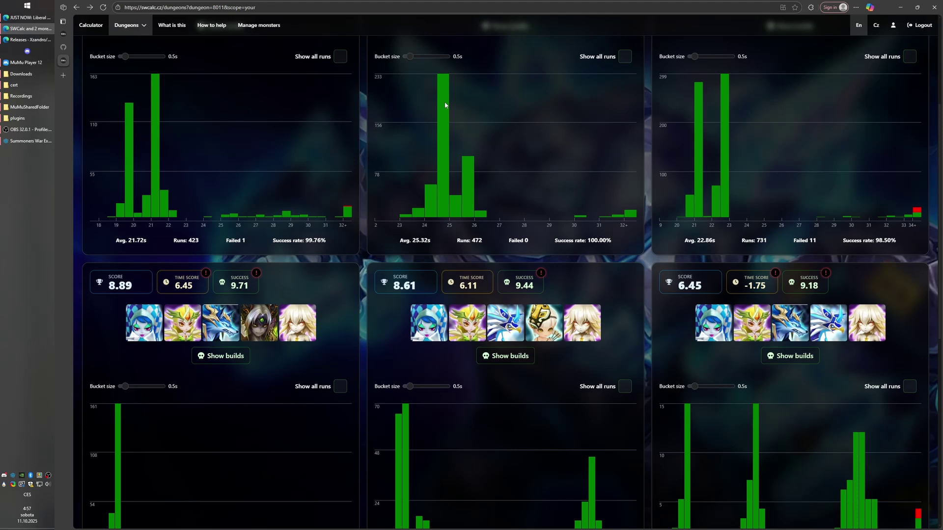
scroll(446, 104, "up", 3)
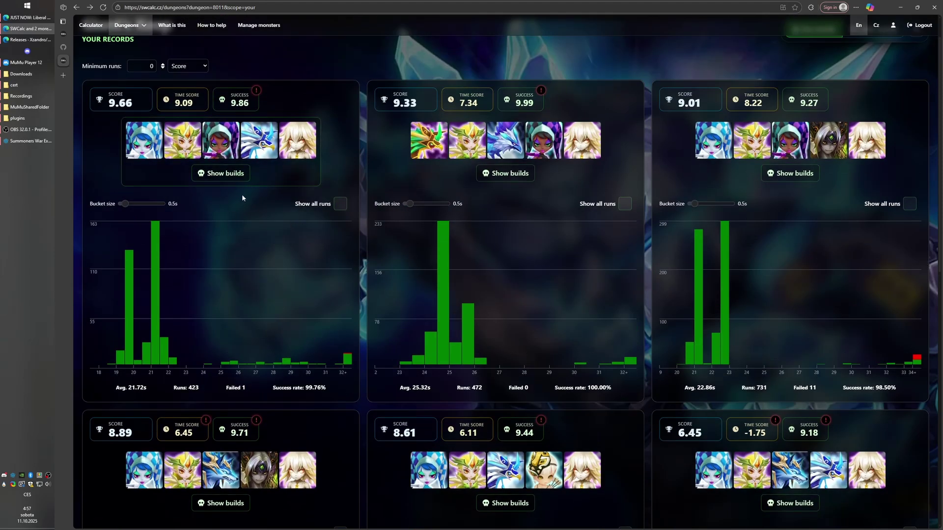
Include all runs in the first team's chart and open its build details.
left_click(324, 209)
left_click_drag(173, 387, 198, 387)
left_click(206, 390)
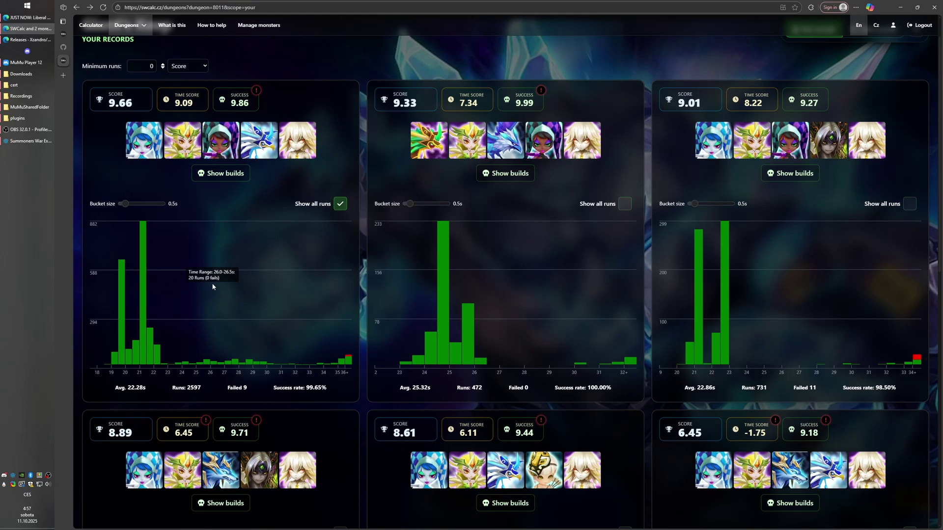
left_click(221, 172)
scroll(562, 232, "down", 15)
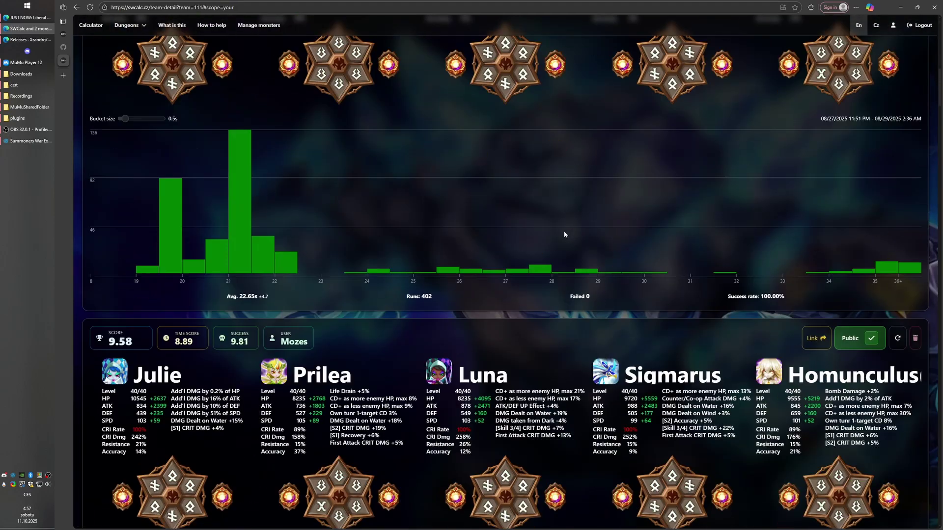
scroll(564, 232, "down", 9)
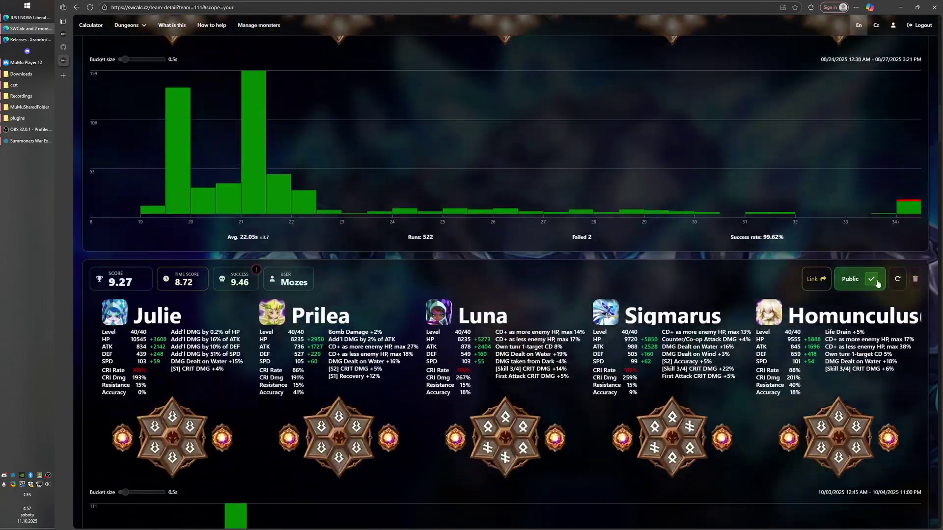
scroll(812, 278, "down", 9)
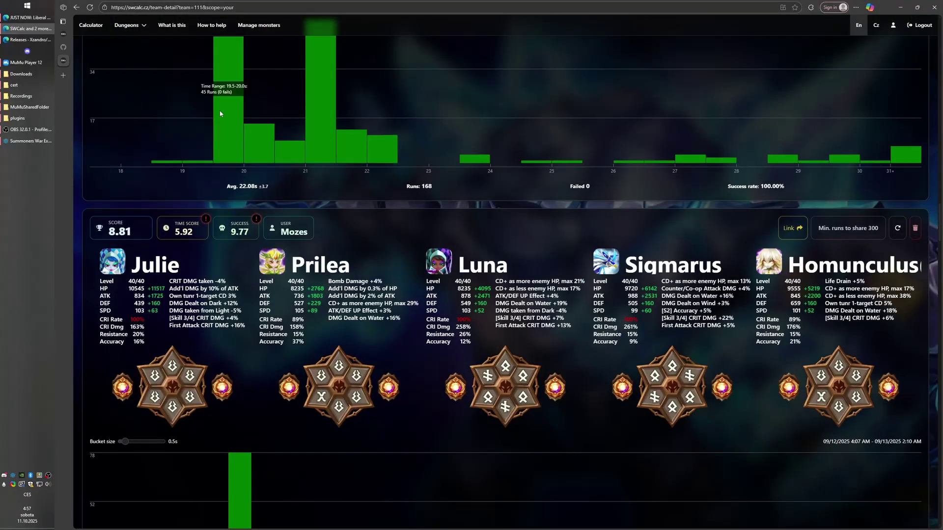
key("alt+Left")
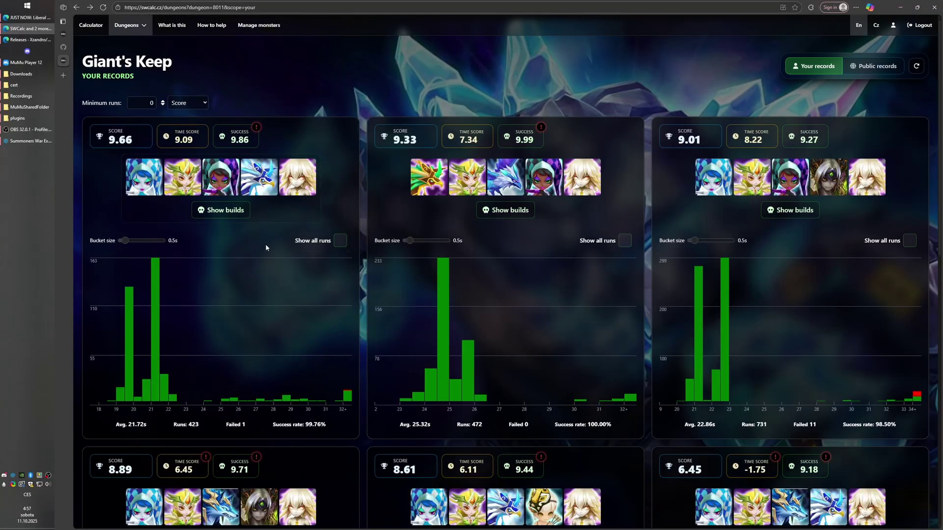
left_click(303, 242)
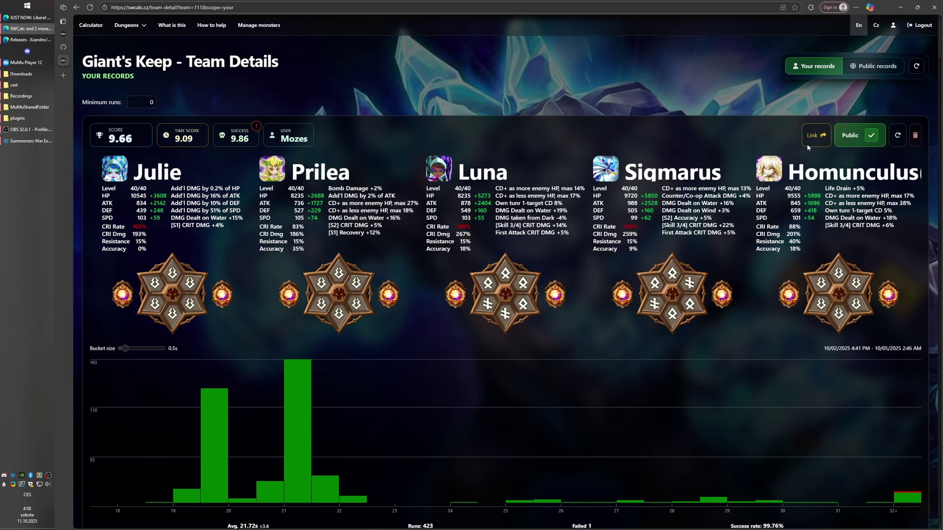
Scroll through the Julie team's builds, then return to Giant's Keep via the Dungeons list.
scroll(807, 143, "down", 15)
scroll(786, 226, "down", 15)
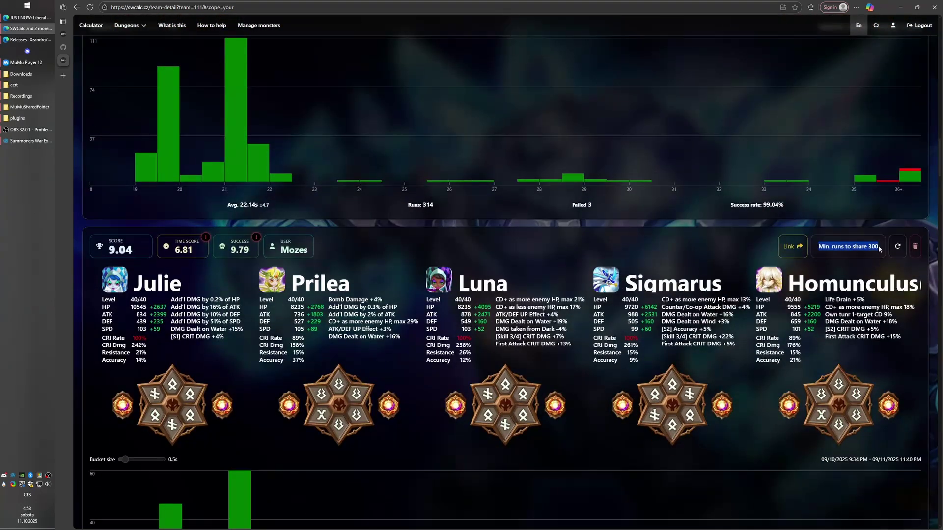
left_click(128, 25)
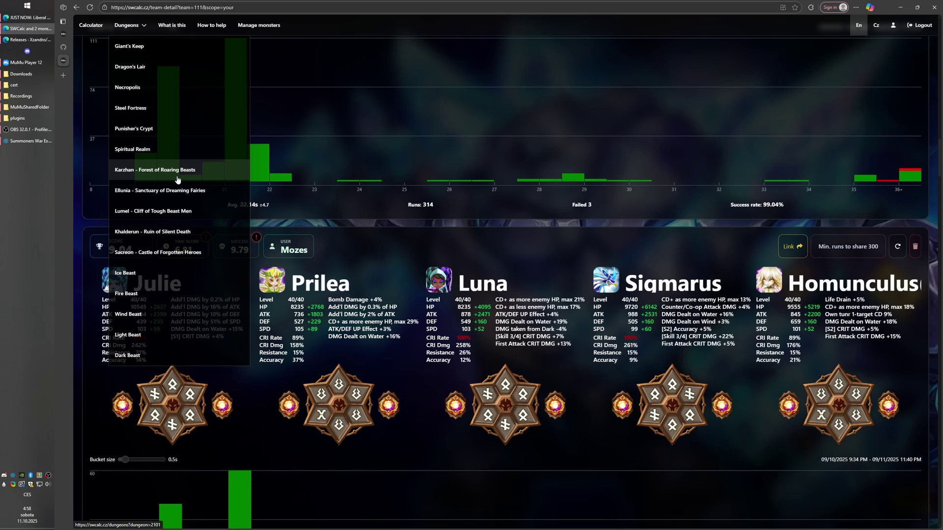
scroll(853, 249, "up", 6)
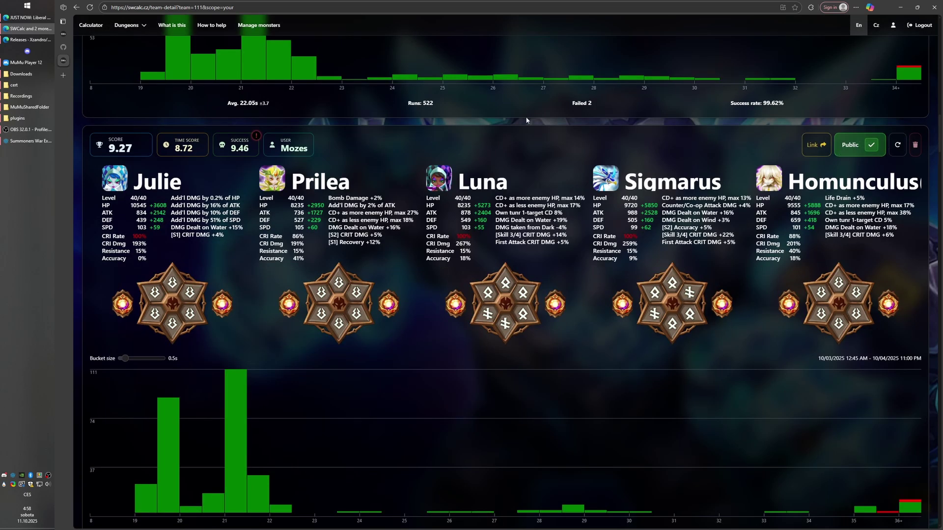
Open Giant's Keep public records and the 9.33 Teshar team's details.
mouse_move(127, 25)
left_click(130, 47)
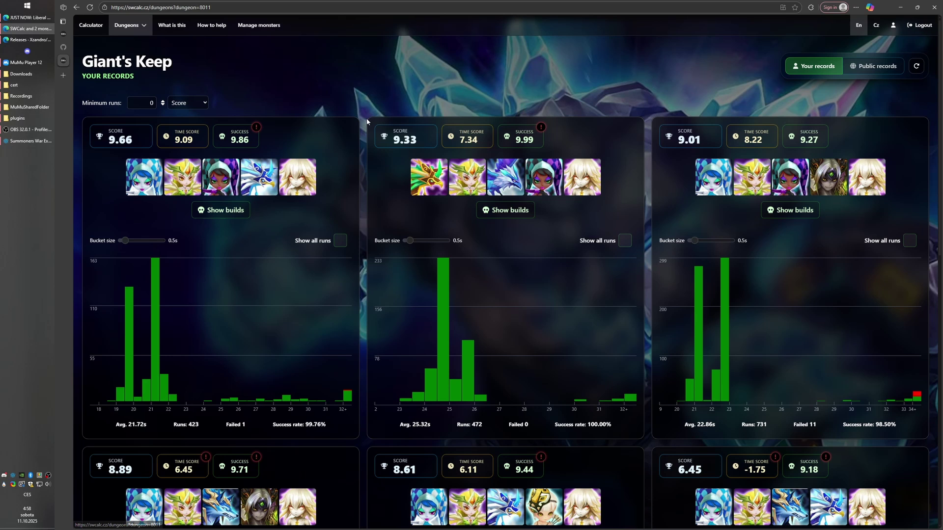
left_click(873, 66)
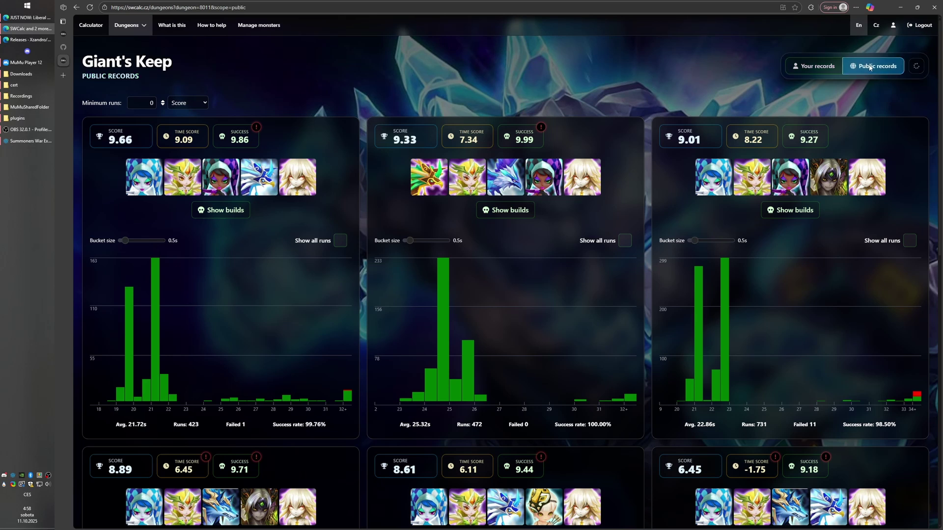
left_click(428, 177)
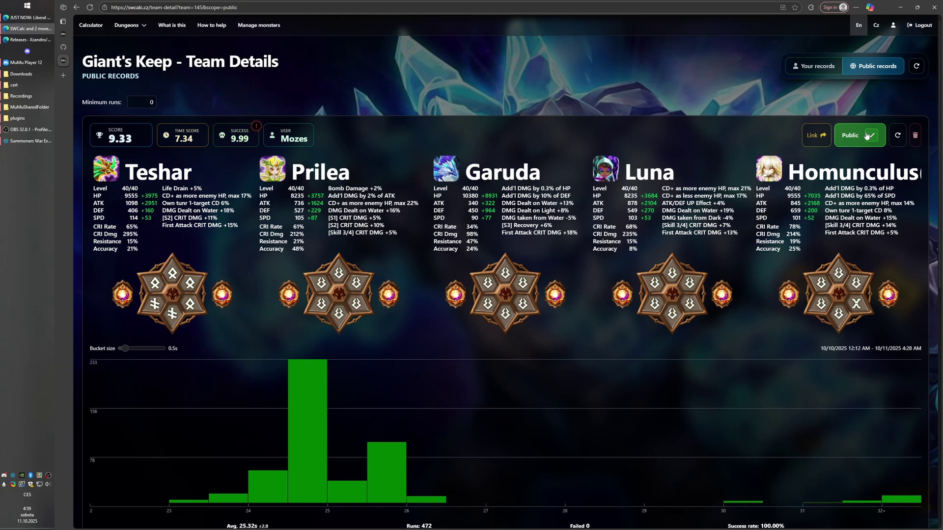
Make the 9.33 and 9.17 builds private, then view your own Giant's Keep records.
left_click(867, 135)
scroll(814, 165, "down", 1)
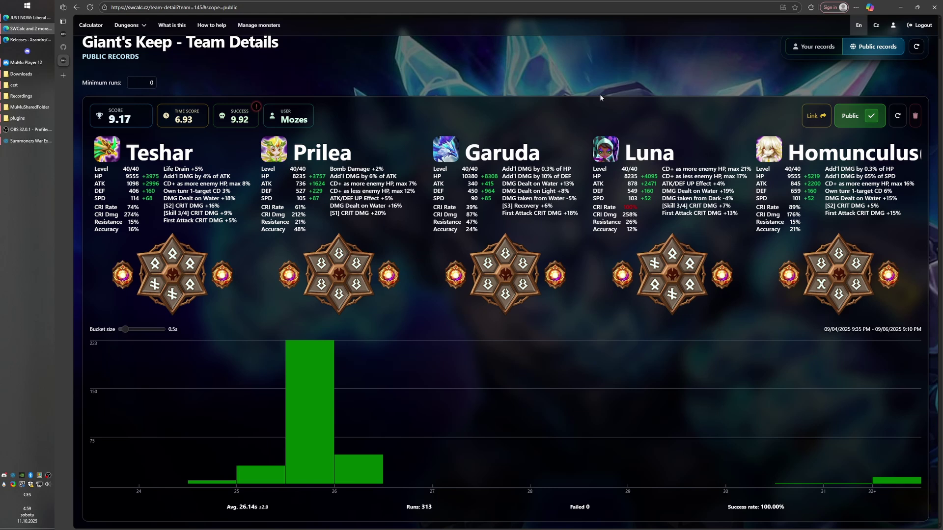
left_click(855, 118)
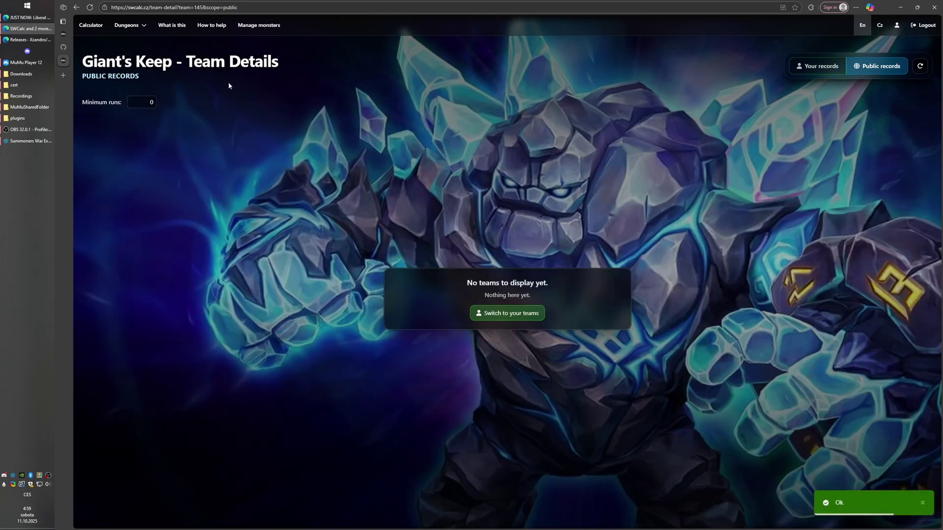
left_click(132, 22)
left_click(154, 46)
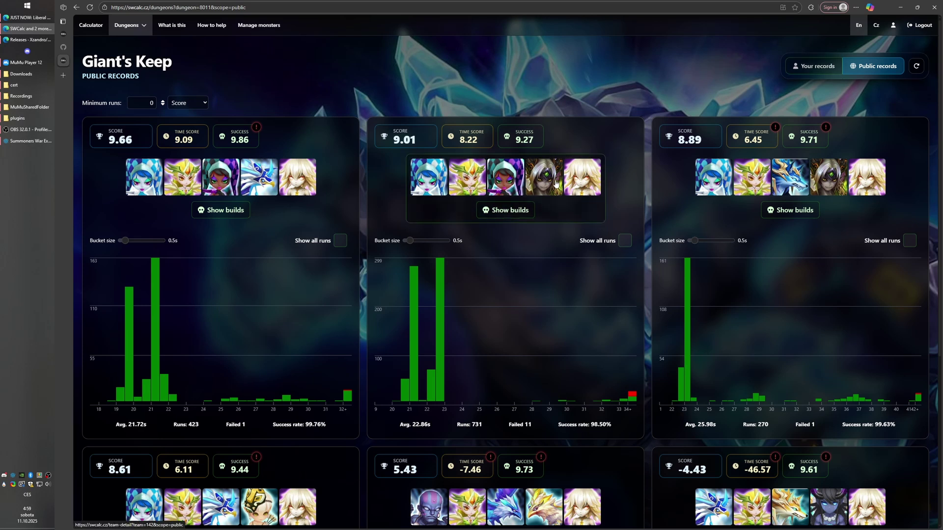
left_click(813, 66)
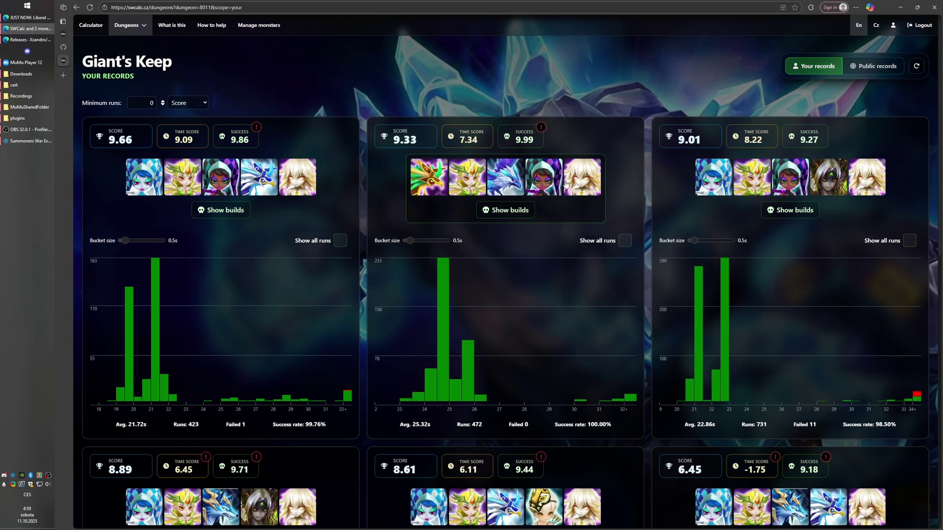
In the 9.33 Teshar team's details, make the 9.33 and 9.17 records public.
left_click(515, 158)
scroll(539, 149, "down", 1)
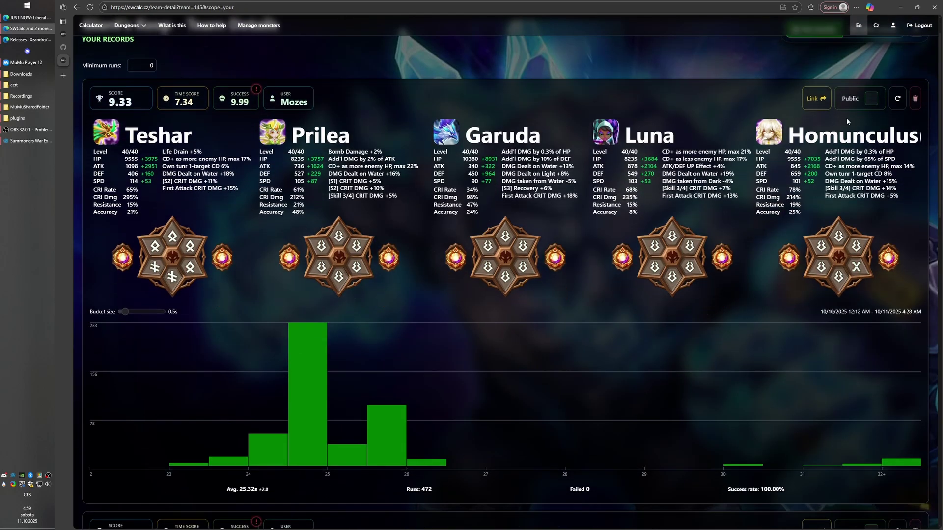
left_click(870, 99)
scroll(834, 137, "down", 5)
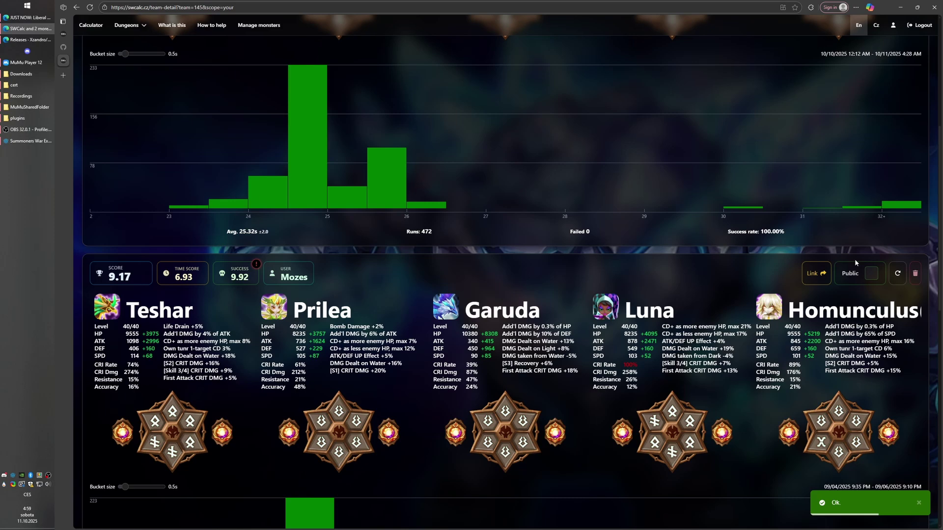
left_click(871, 273)
Scroll down to the -10.84 team card.
scroll(829, 235, "down", 11)
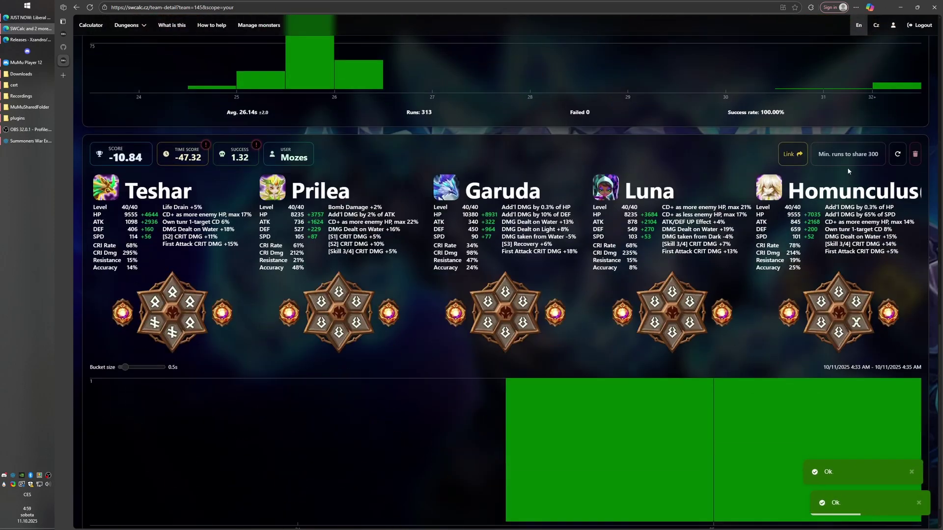
scroll(848, 170, "down", 20)
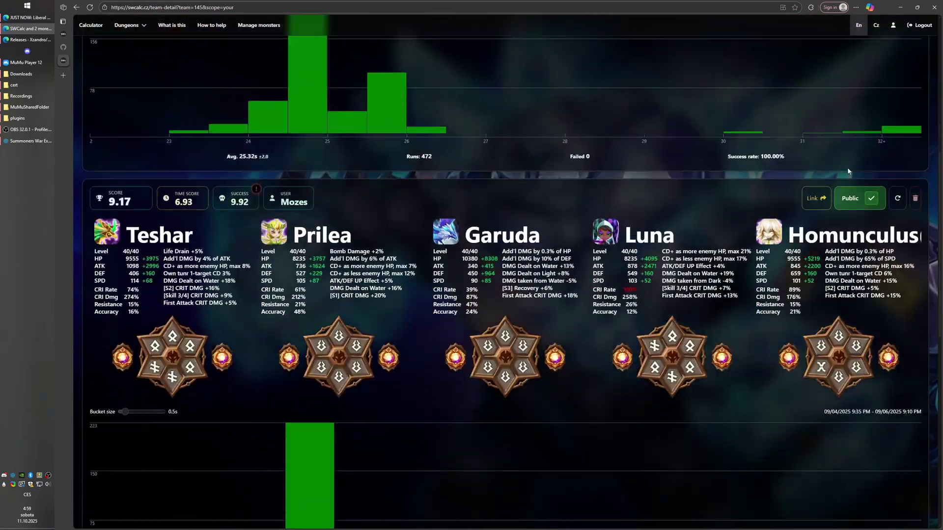
scroll(848, 170, "down", 7)
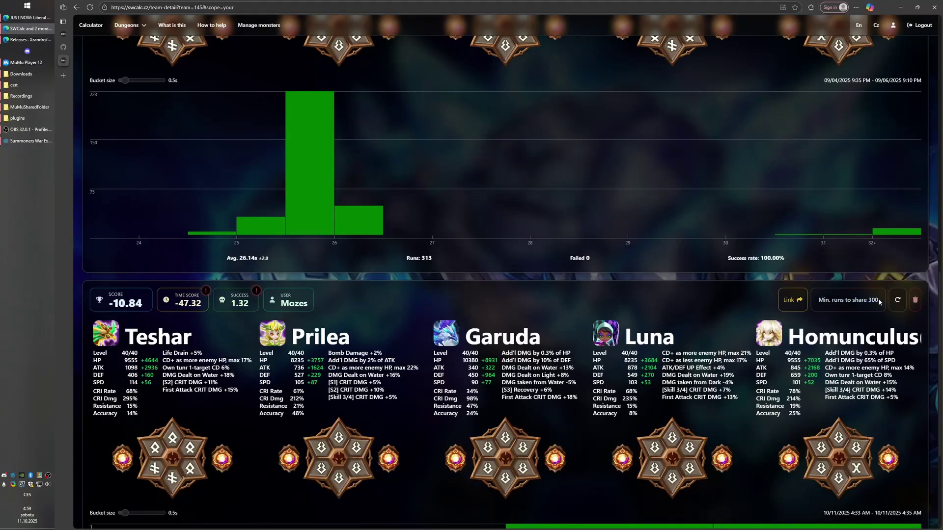
scroll(410, 312, "down", 3)
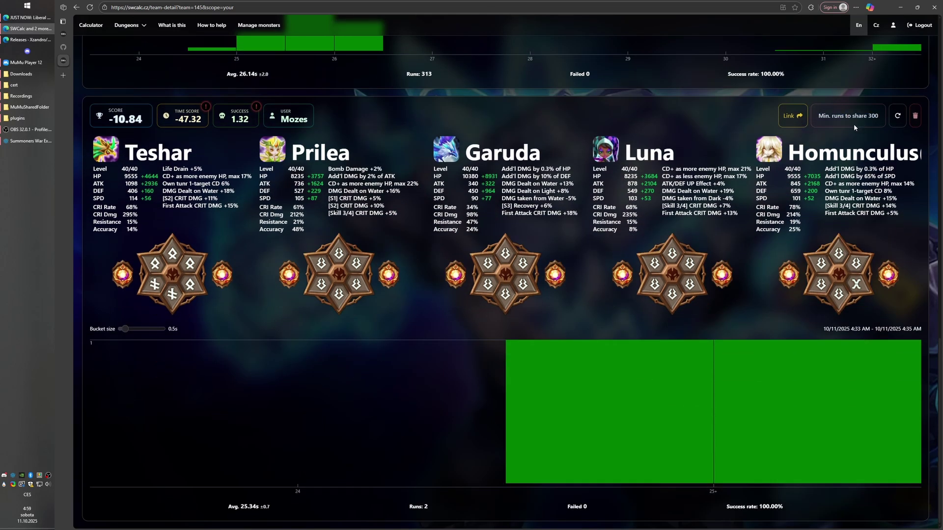
Generate a share link for the -10.84 team and close the dialog.
left_click(792, 116)
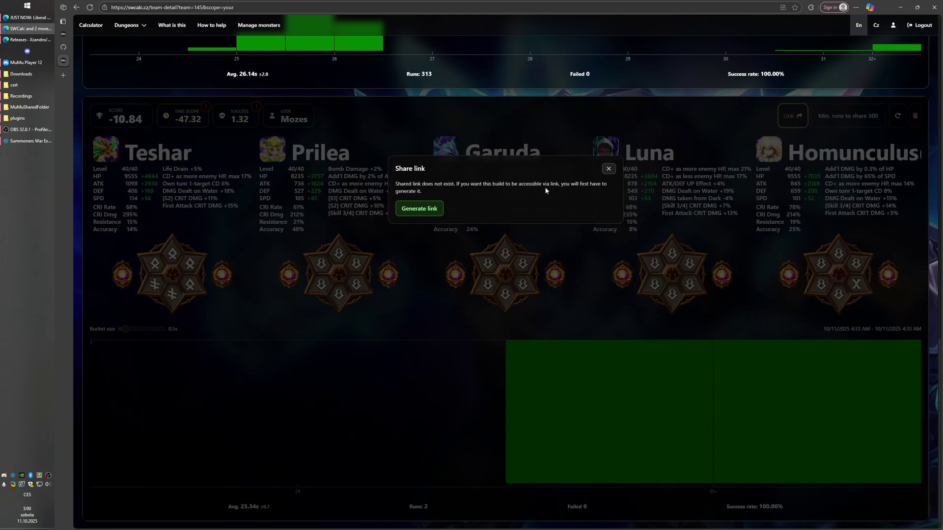
left_click(410, 210)
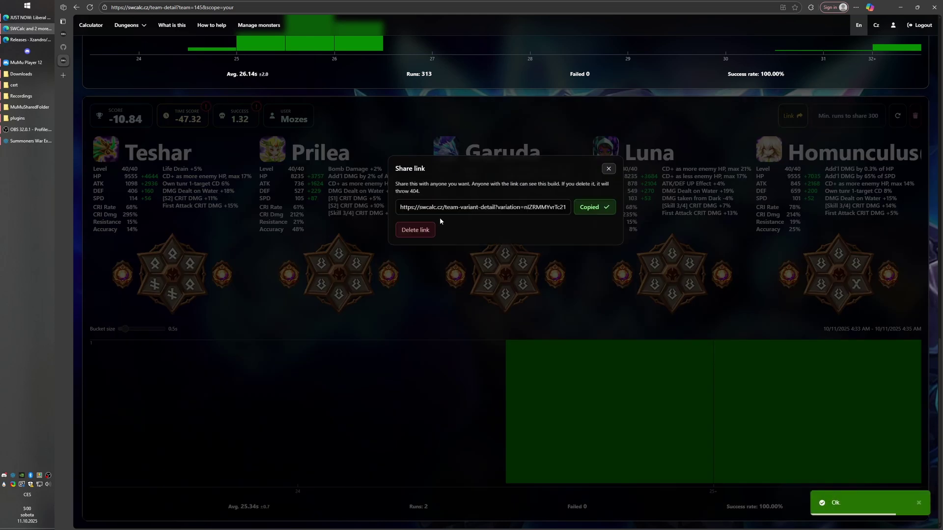
double_click(516, 206)
left_click(514, 137)
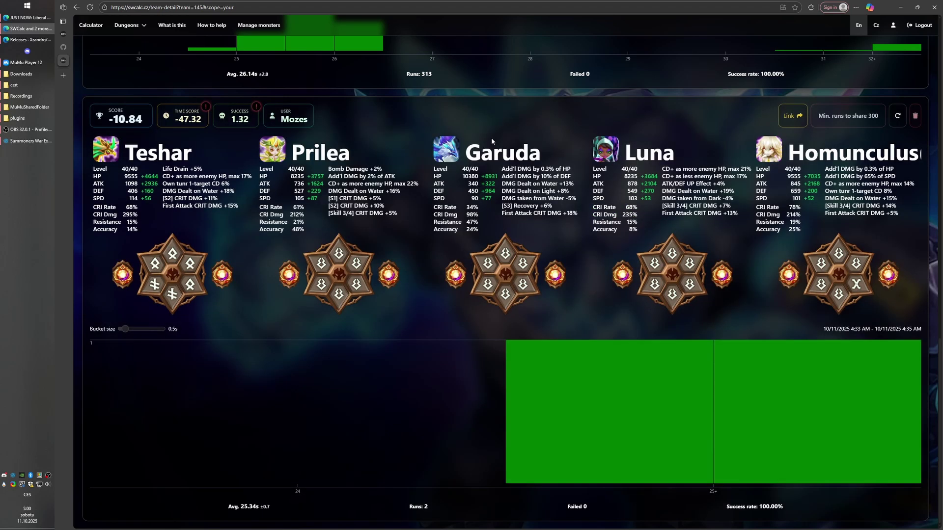
Sign out and open the copied share link in the address bar.
left_click(918, 25)
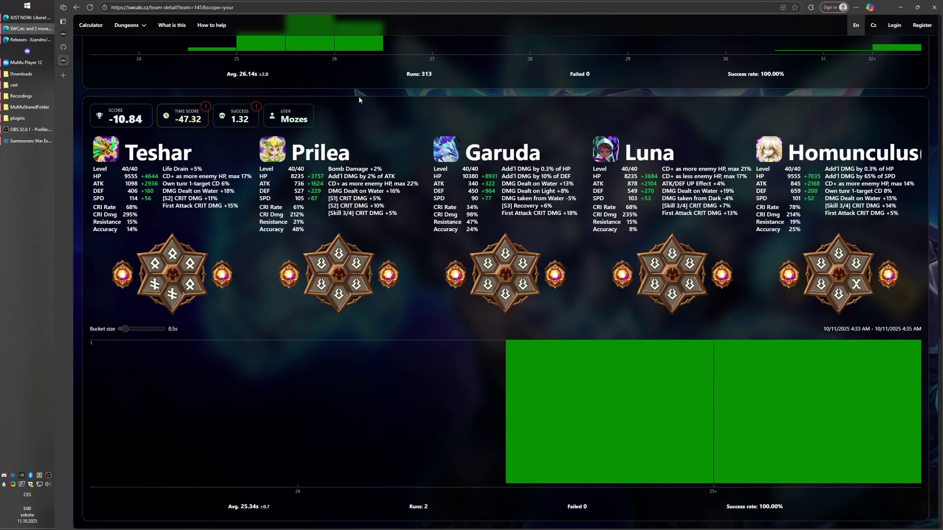
left_click(305, 8)
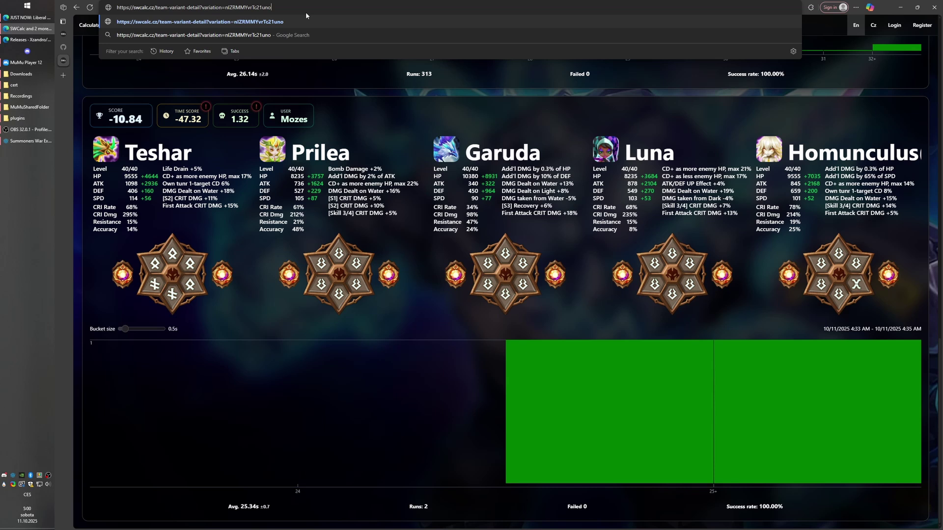
key("Return")
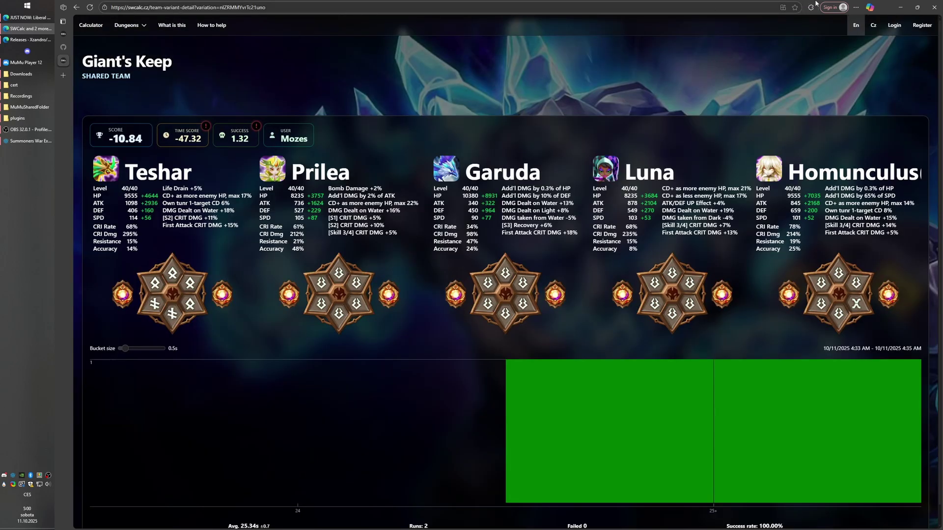
Review the Teshar and Prilea details on the shared page, then go back signed in.
scroll(415, 372, "down", 1)
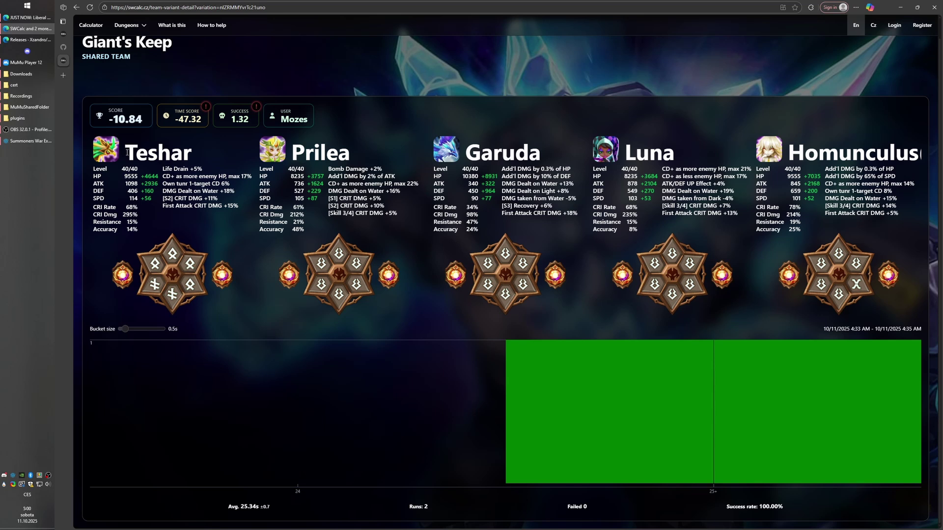
left_click_drag(127, 152, 423, 197)
left_click(438, 198)
mouse_move(652, 426)
key("alt+Left")
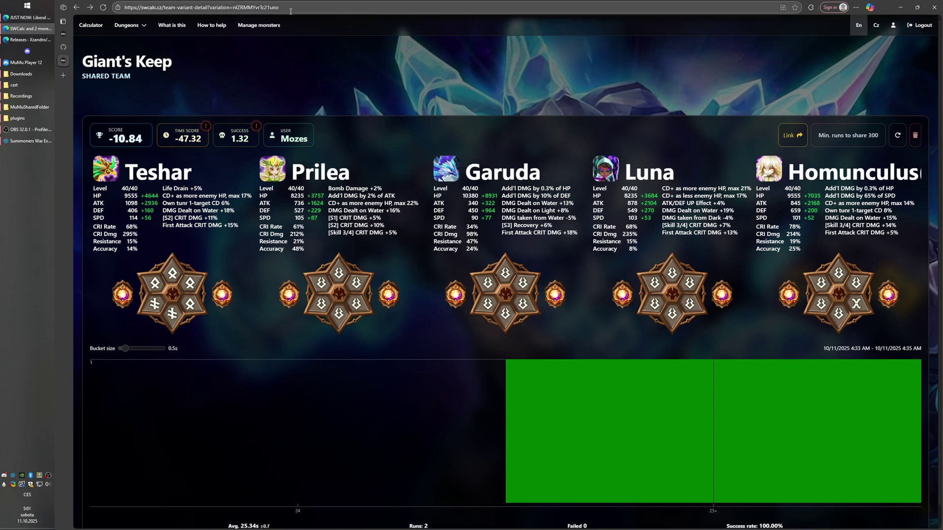
Open Giant's Keep records and the 9.33 team's details page.
left_click(126, 25)
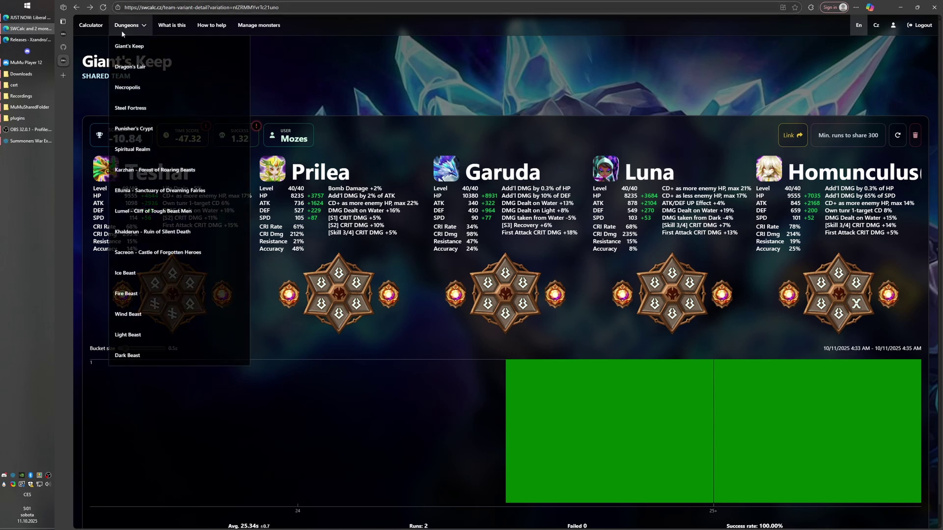
left_click(167, 45)
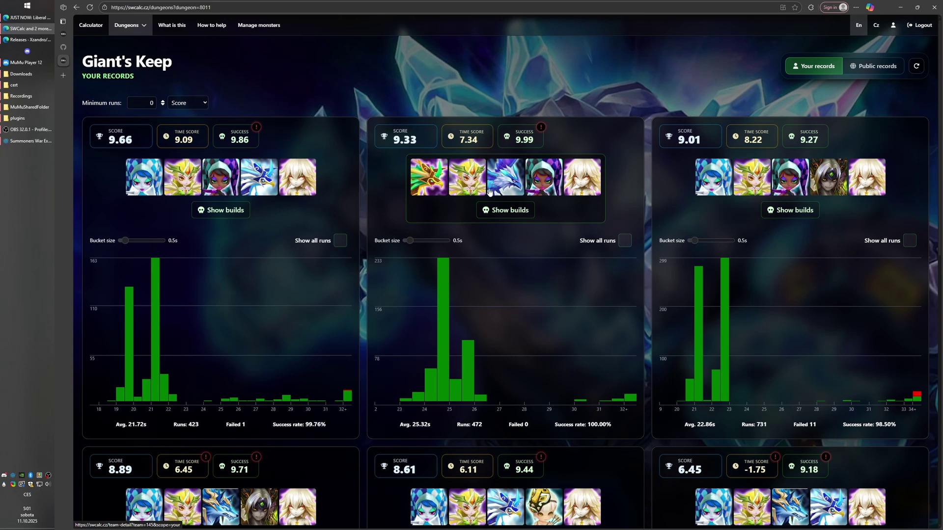
left_click(522, 218)
scroll(784, 290, "down", 5)
scroll(784, 291, "down", 3)
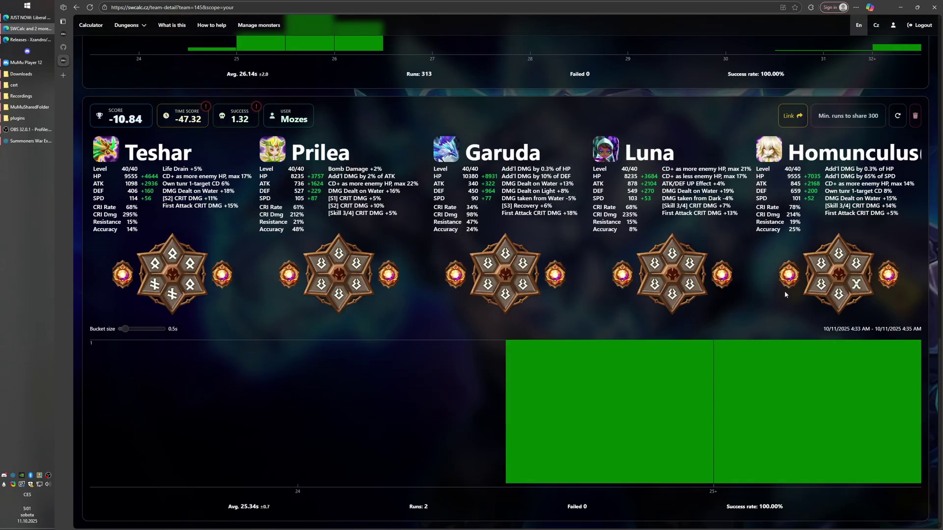
Delete the -10.84 team's share link and confirm the shared page now returns 404.
left_click(792, 115)
left_click(420, 229)
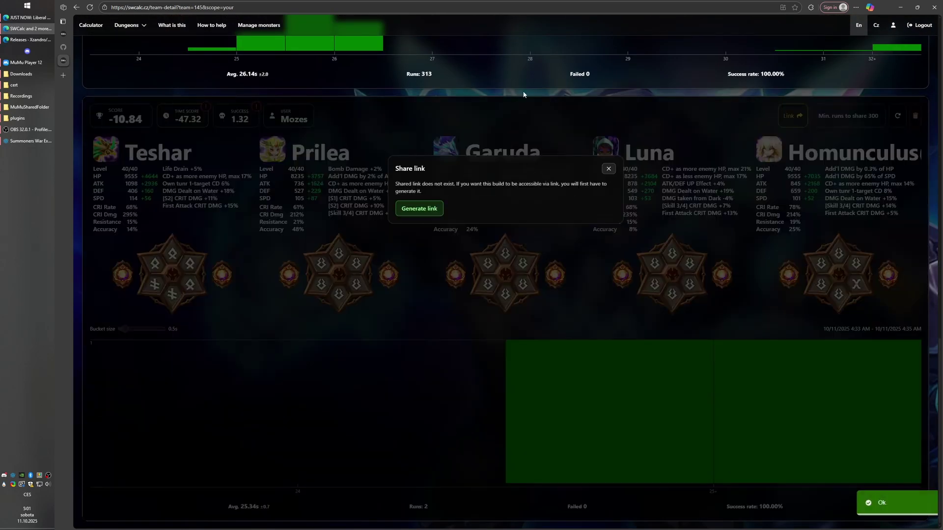
left_click(451, 141)
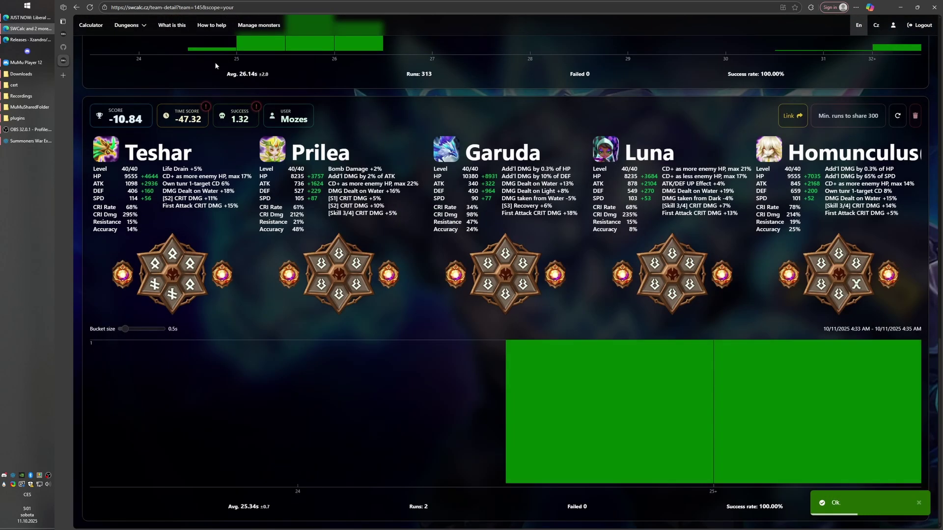
left_click(76, 7)
left_click(76, 8)
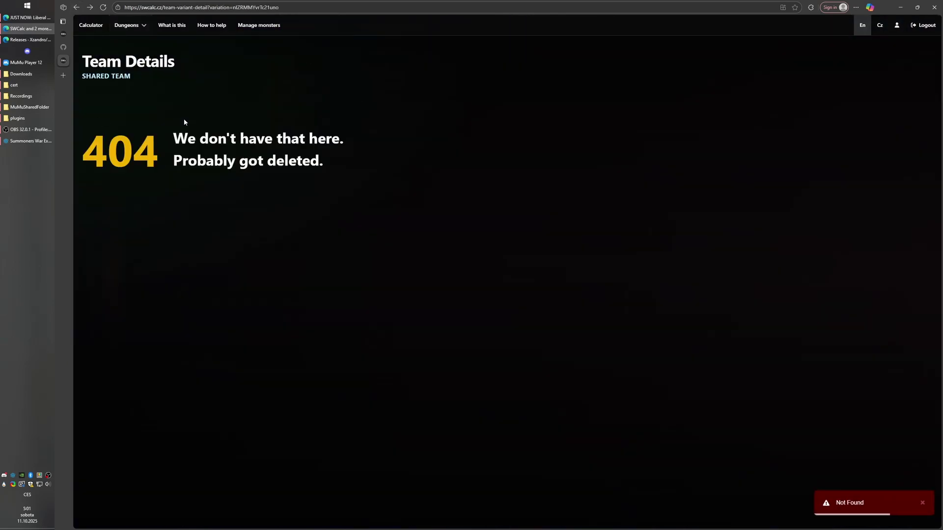
left_click_drag(184, 123, 452, 196)
left_click(452, 196)
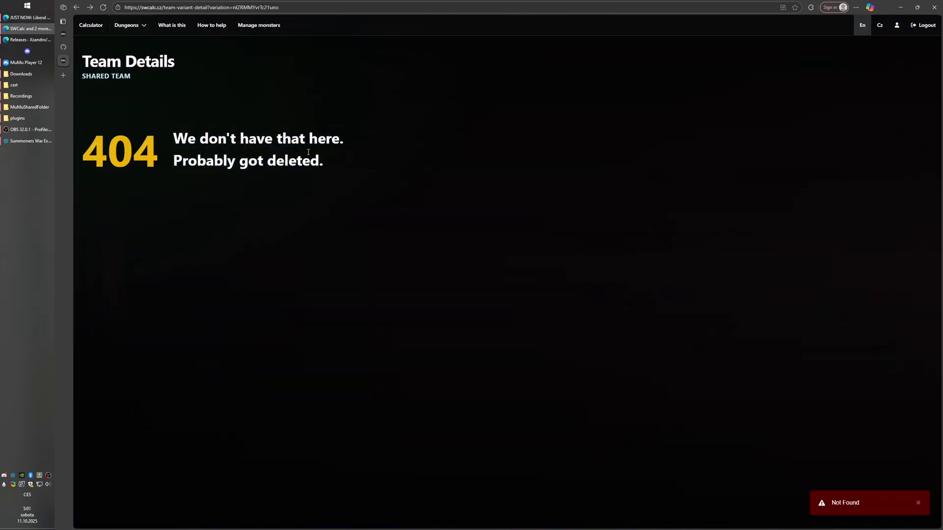
left_click(76, 7)
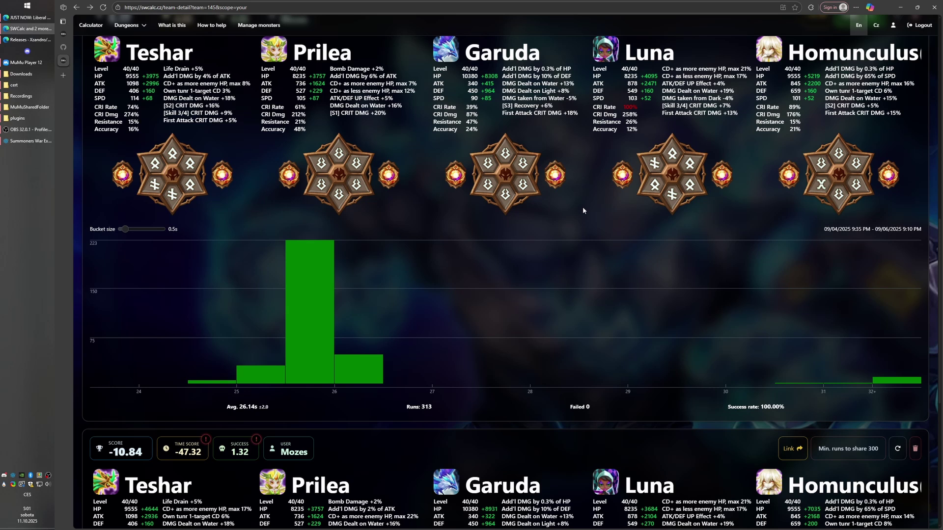
Start deleting the -10.84 team record, then bring MuMu Player 12 to the front.
scroll(305, 184, "up", 2)
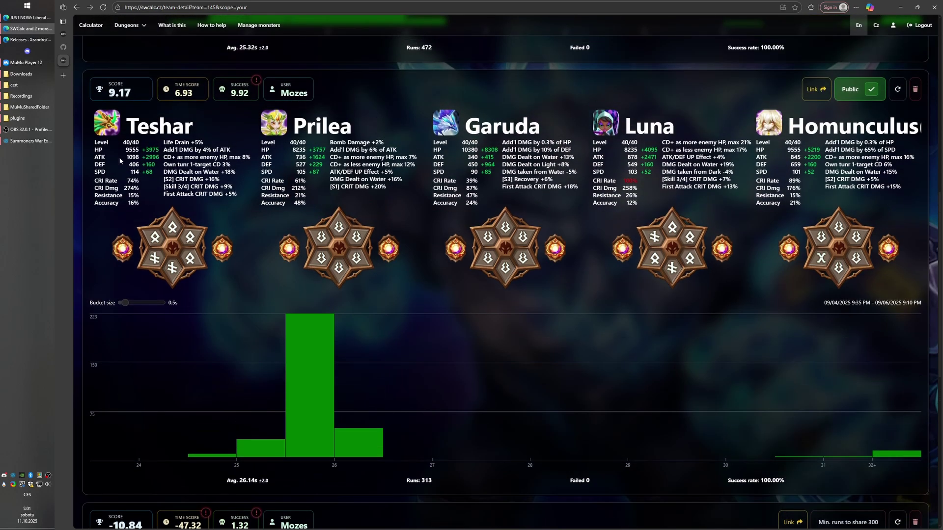
scroll(395, 193, "up", 3)
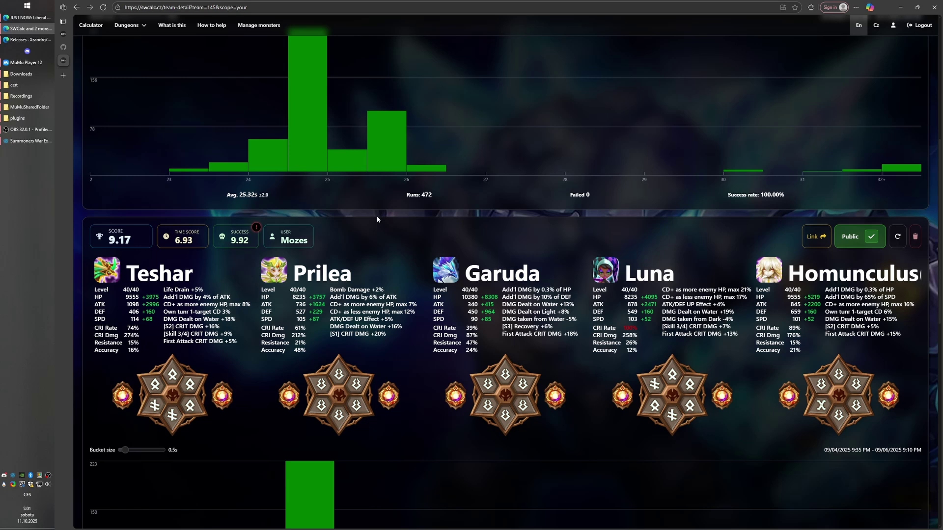
scroll(585, 339, "down", 2)
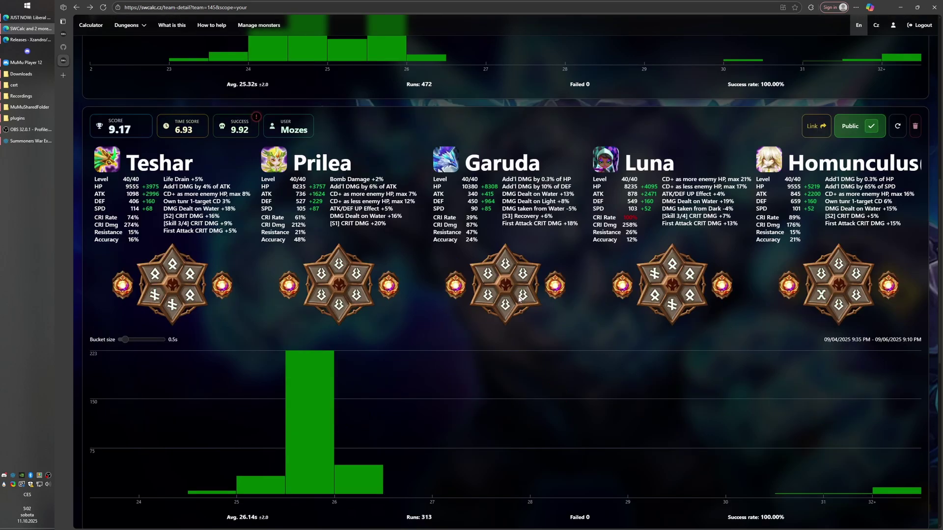
scroll(494, 264, "down", 8)
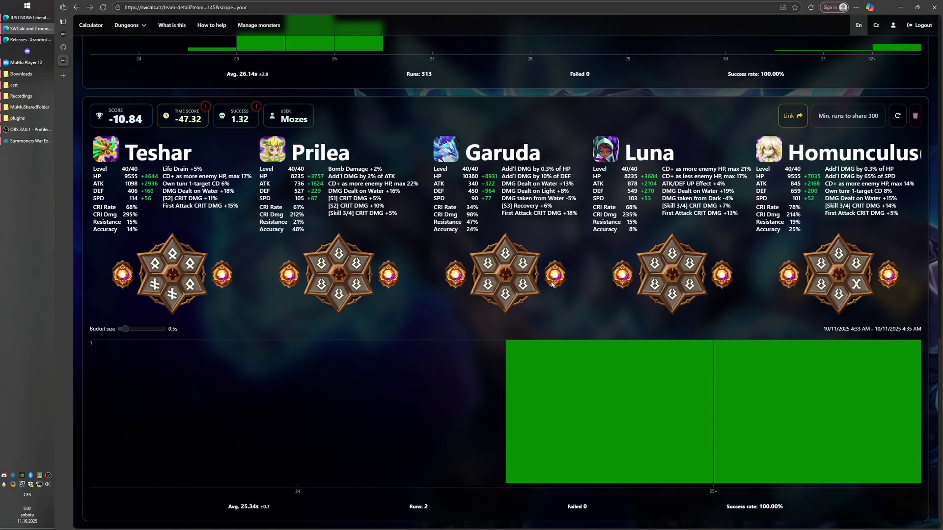
left_click(916, 119)
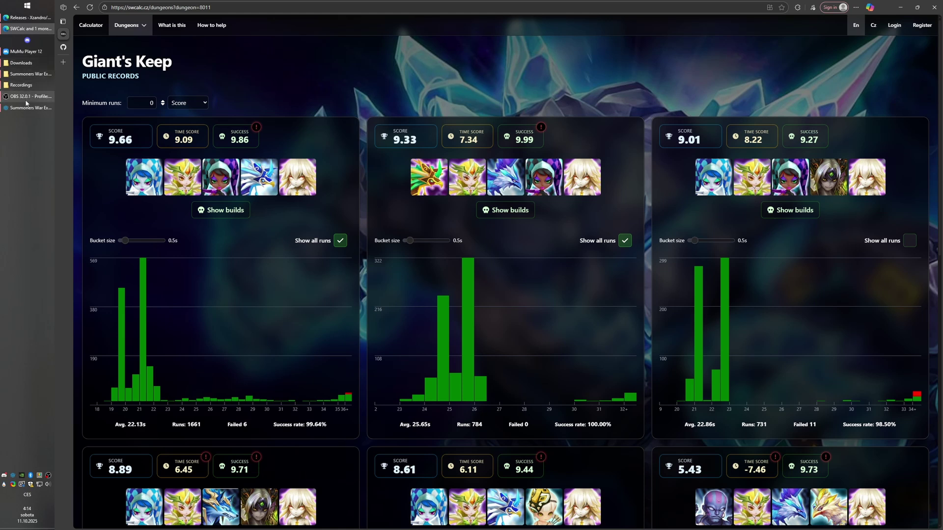
left_click(26, 51)
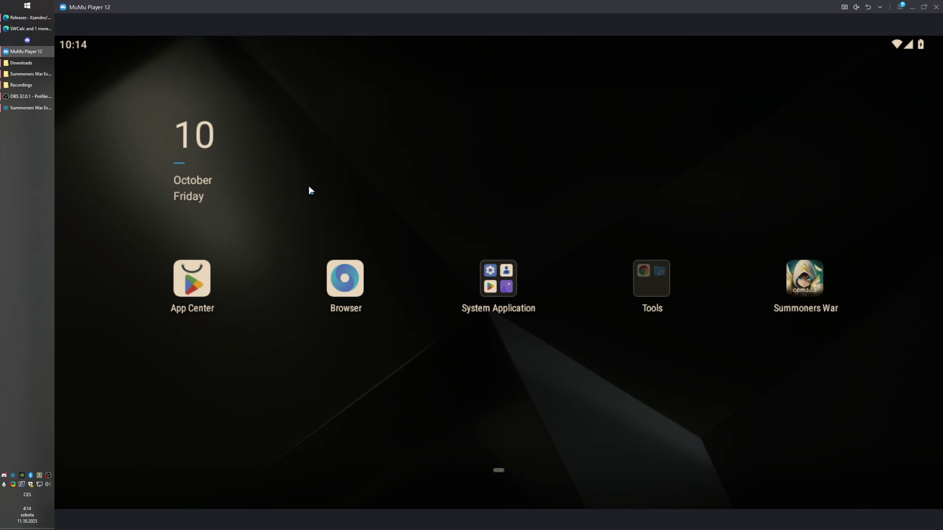
Bring up the Summoners War Exporter and its 1.0.0 GitHub release page.
left_click(38, 108)
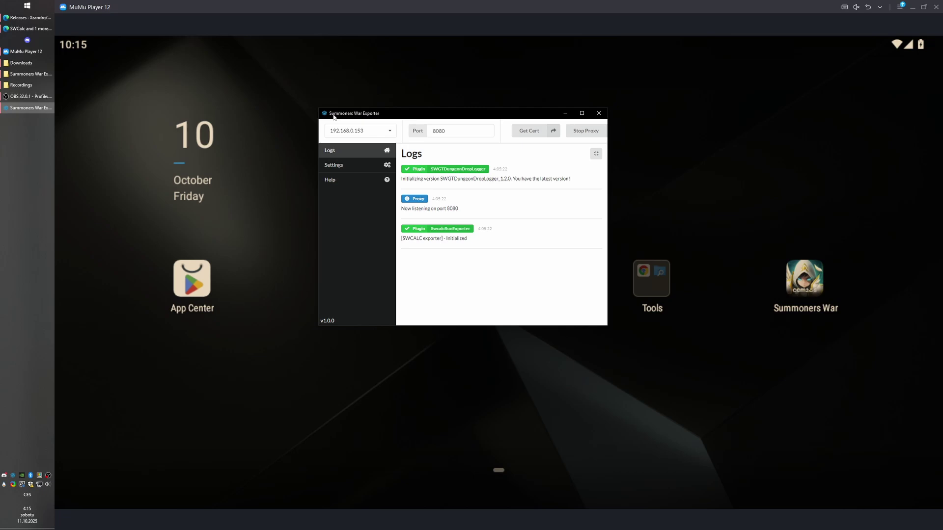
key("alt+Tab")
left_click(286, 6)
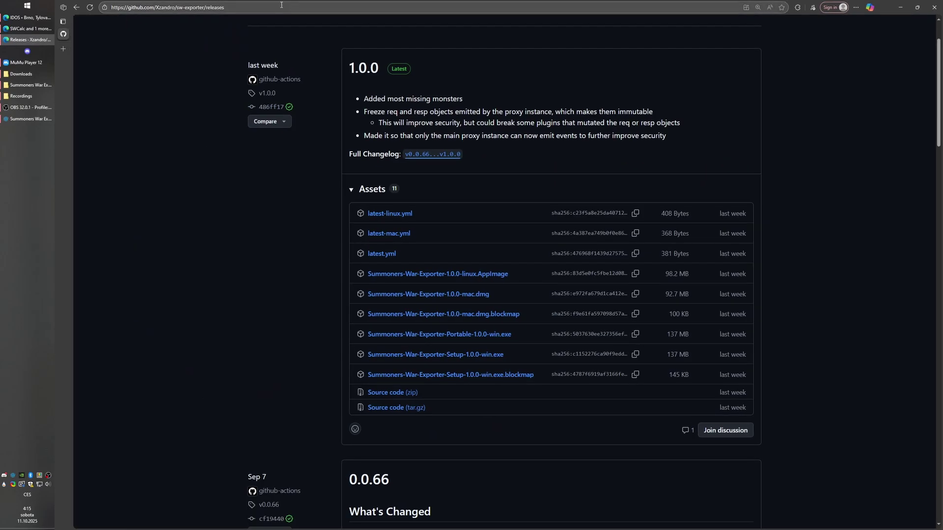
left_click(363, 86)
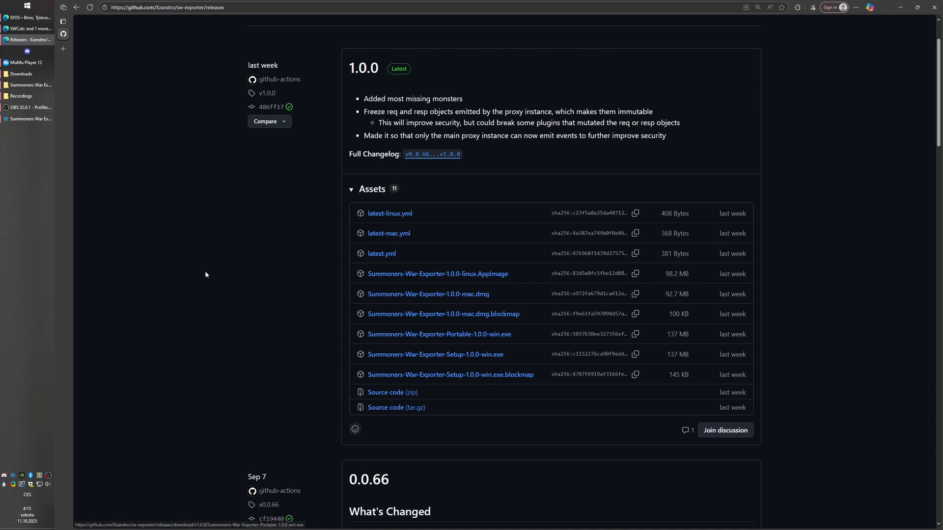
Confirm Summoners-War-Exporter-Setup-1.0.0-win.exe is in Downloads, then show the desktop.
left_click(23, 75)
left_click(93, 40)
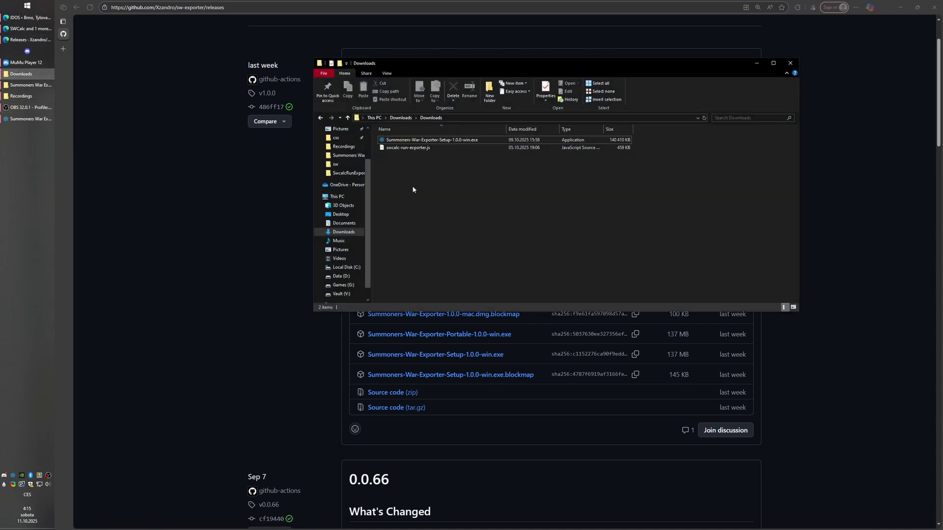
left_click(415, 149)
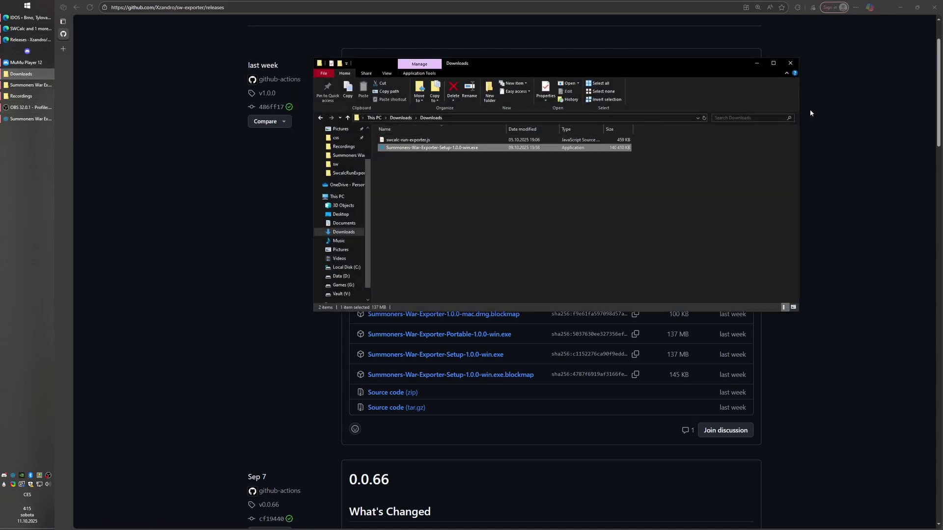
left_click(833, 20)
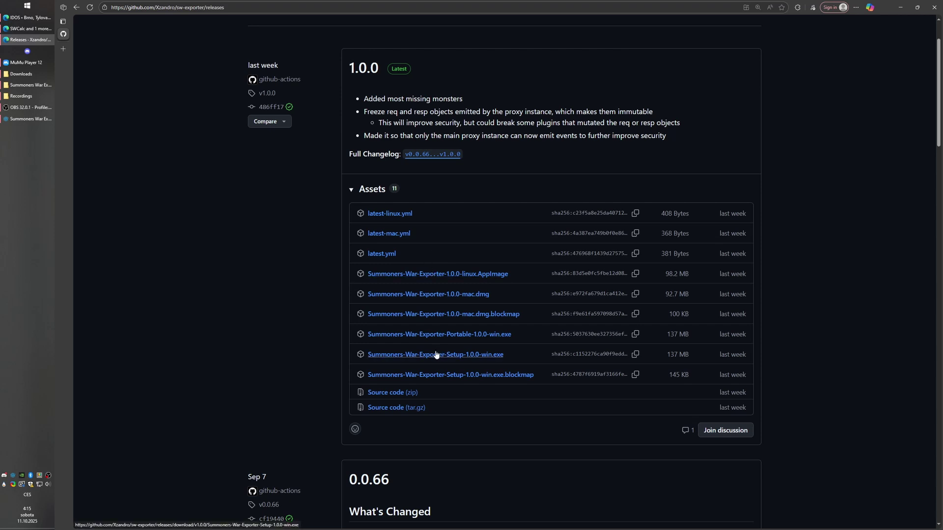
key("alt+Tab")
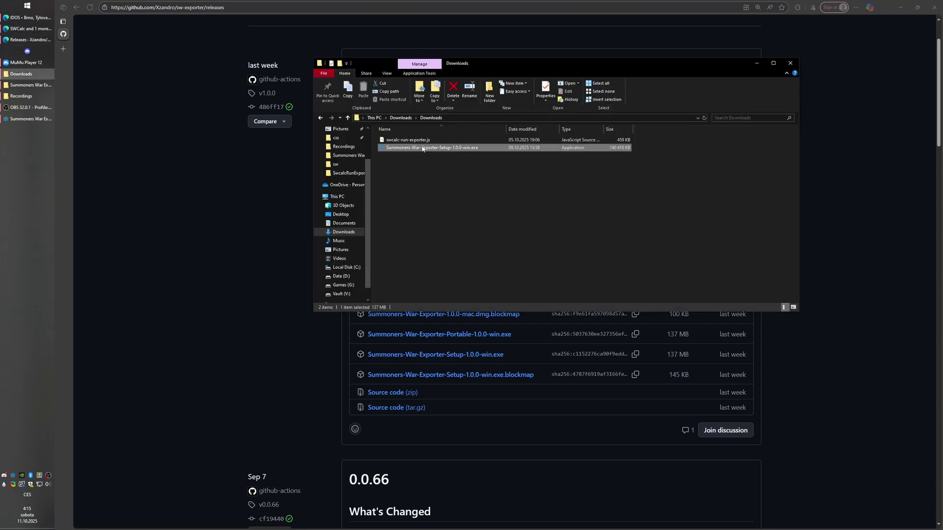
left_click(454, 169)
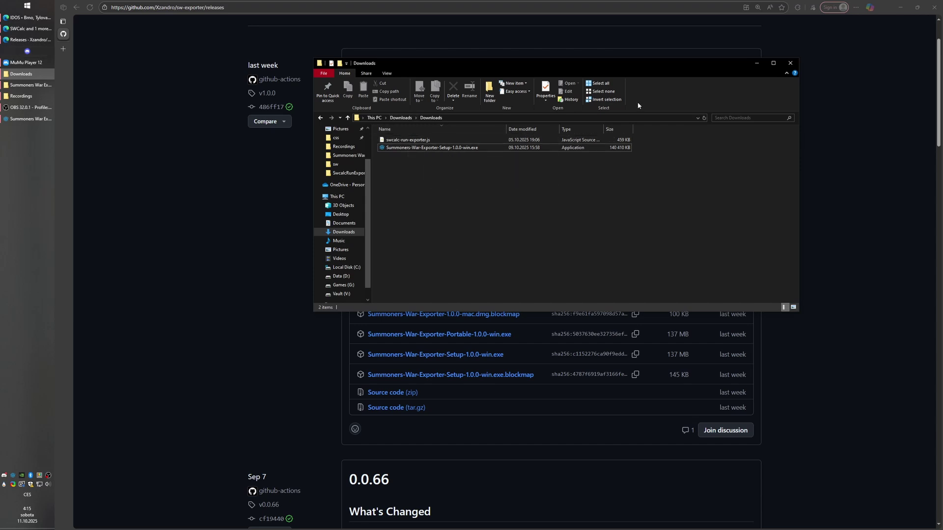
key("super+d")
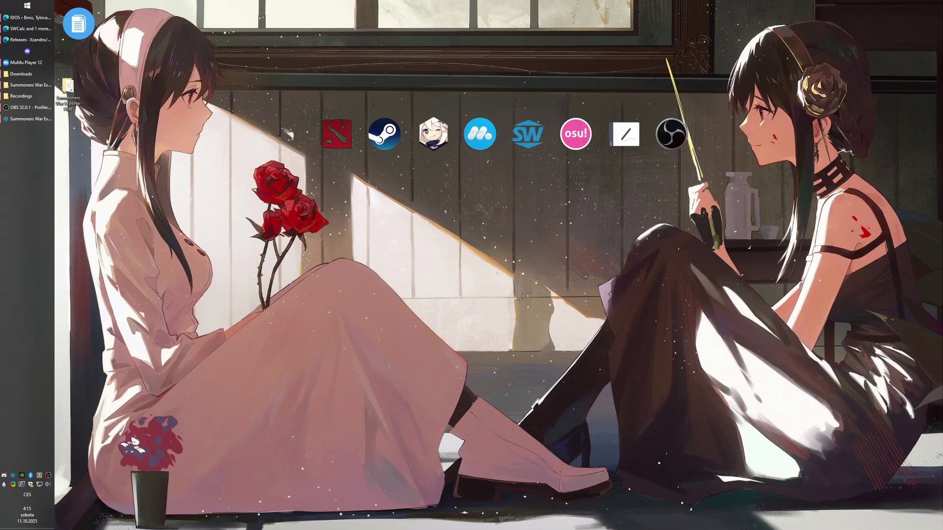
Open the Summoners War Exporter Files folder and move the exporter window aside, minimizing the emulator.
left_click_drag(107, 142, 69, 79)
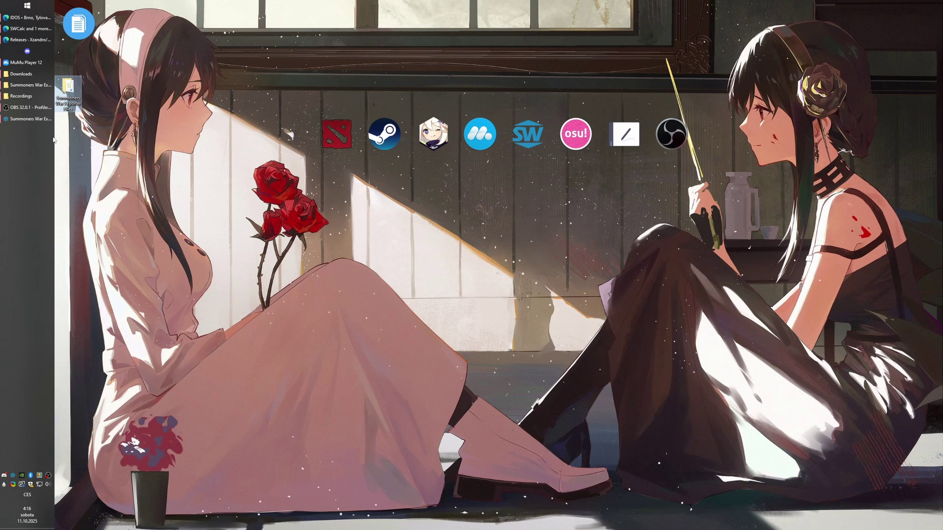
left_click(83, 141)
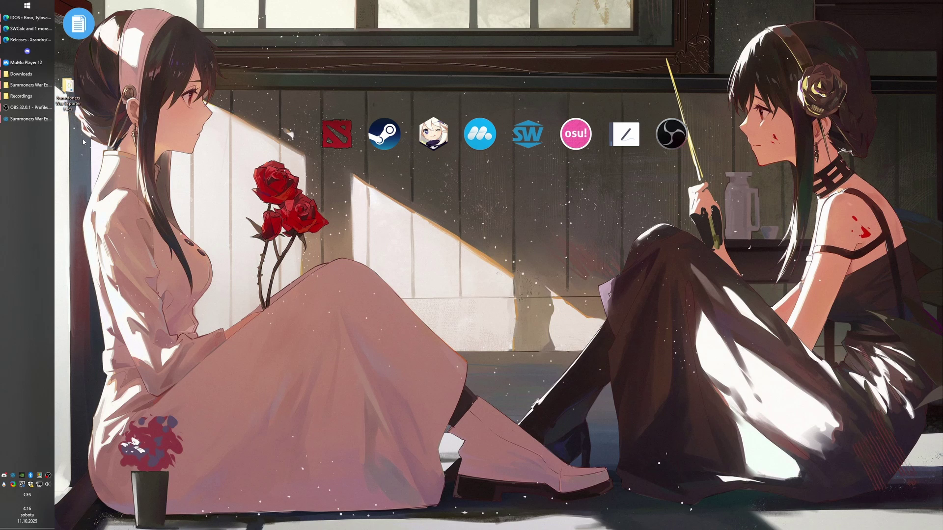
double_click(68, 89)
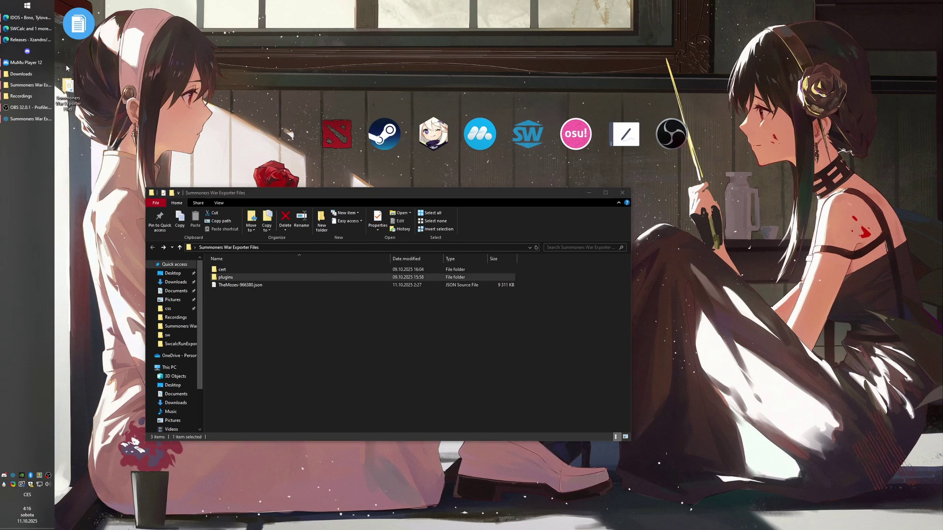
left_click(27, 62)
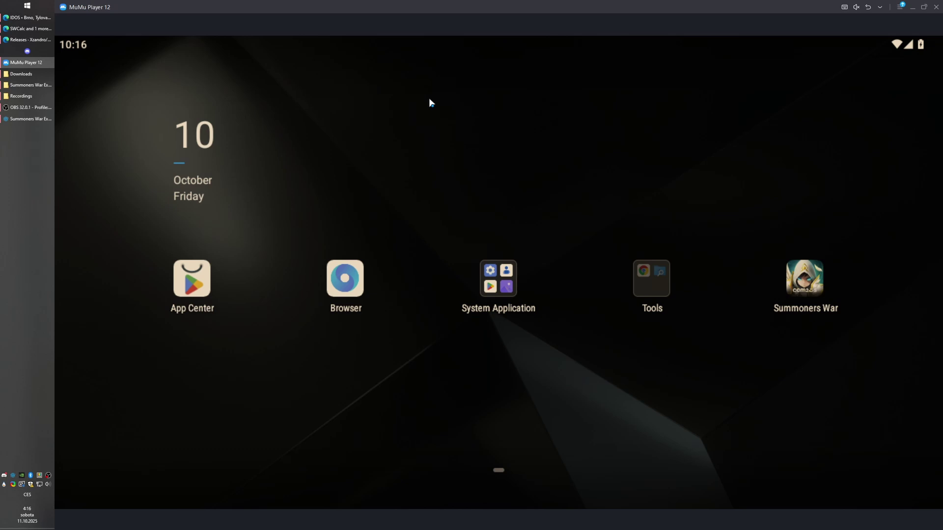
left_click(27, 119)
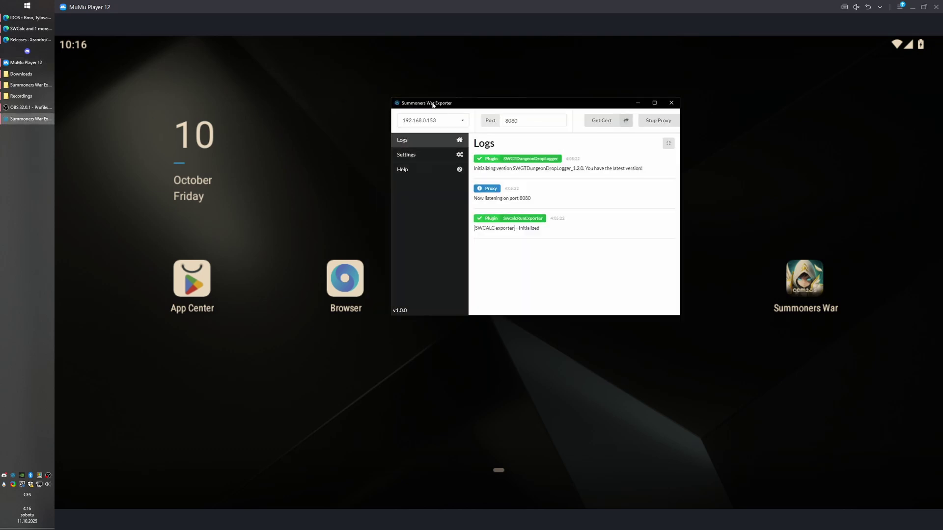
left_click_drag(470, 107, 489, 96)
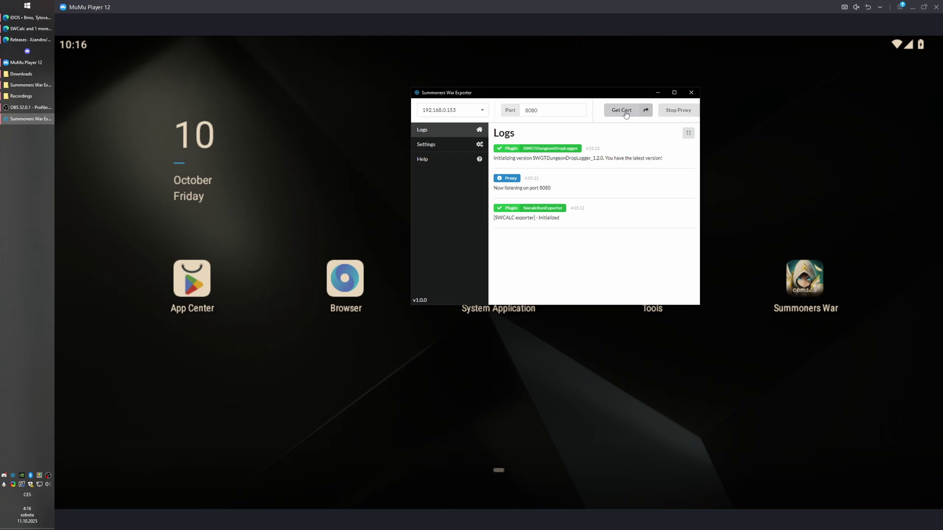
left_click(625, 114)
Open the cert folder inside Summoners War Exporter Files.
left_click(27, 62)
left_click(27, 62)
double_click(69, 91)
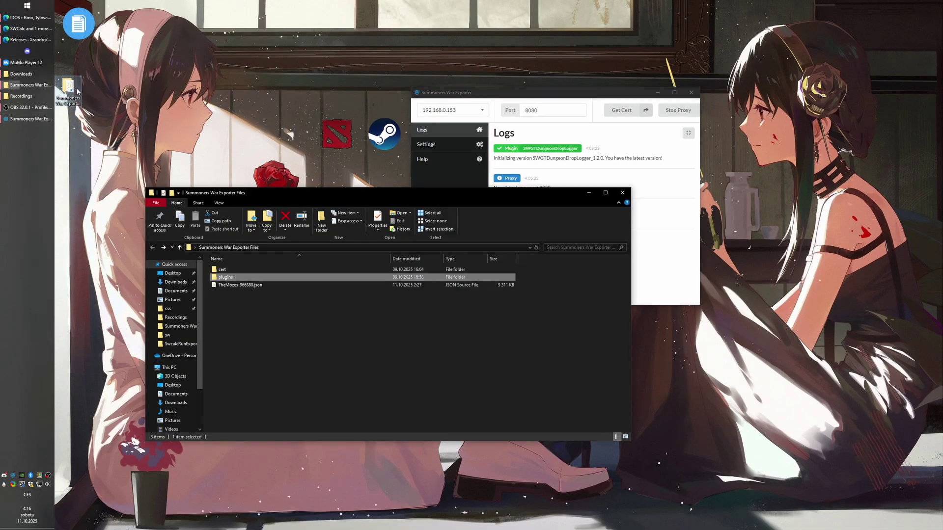
left_click(76, 88)
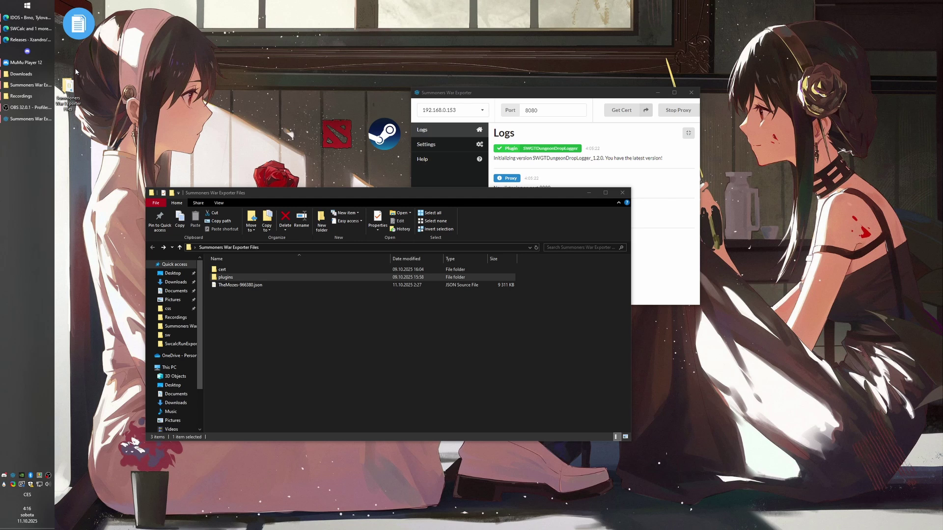
double_click(275, 269)
left_click(138, 132)
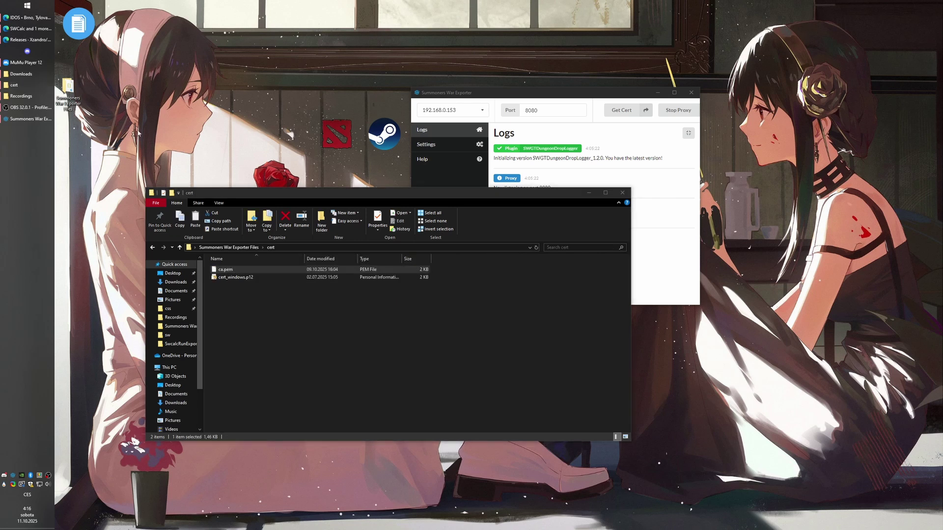
Select ca.pem in Documents' MuMuSharedFolder in a new Explorer window, then return to MuMu Player.
key("super+e")
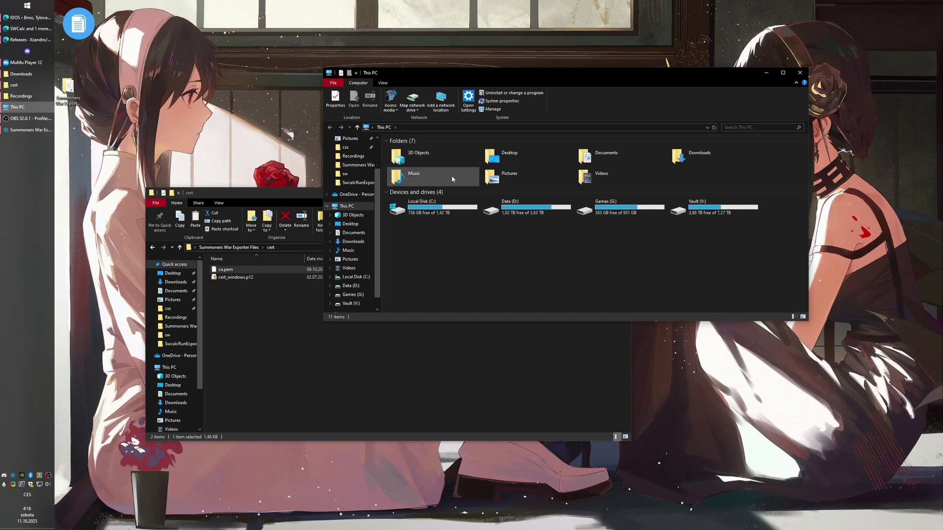
double_click(456, 139)
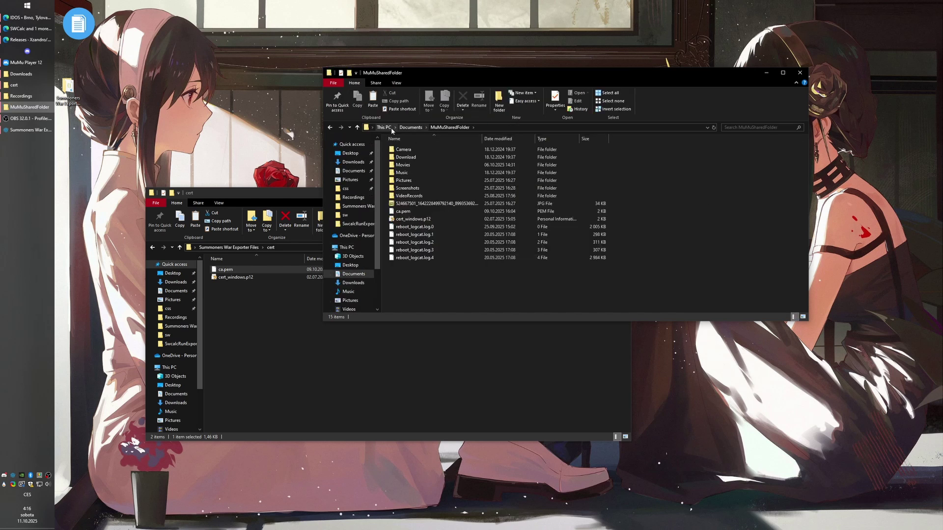
left_click(414, 211)
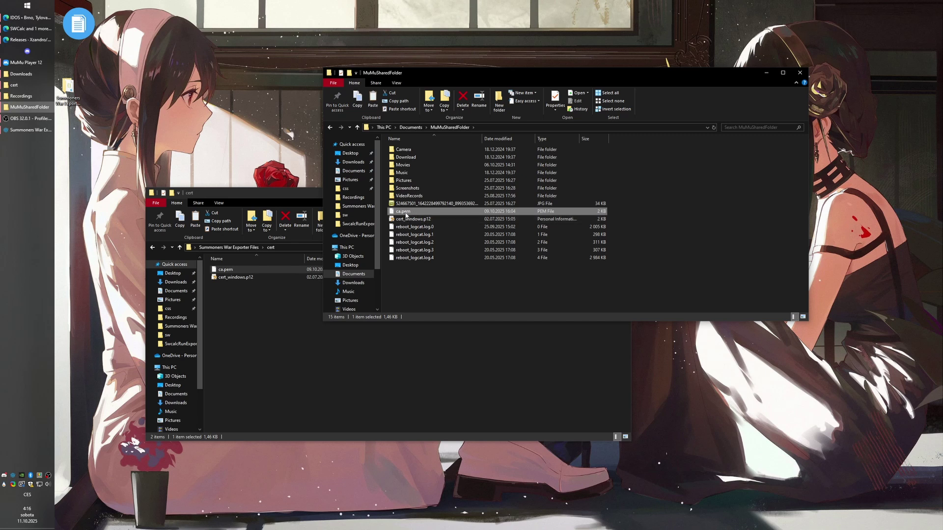
key("alt+Tab")
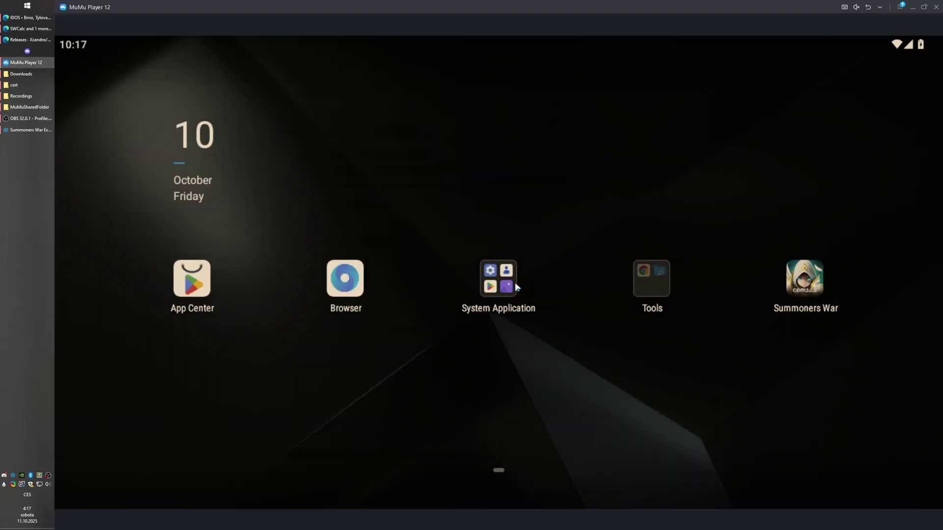
Go to Android Settings > Network & internet > Internet and edit the connected Wi-Fi network.
left_click(514, 281)
left_click(411, 252)
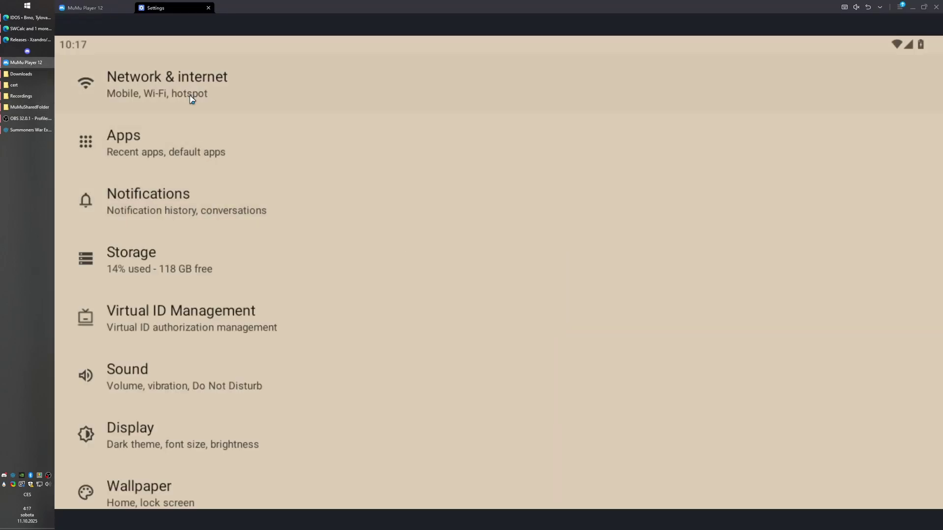
left_click(192, 100)
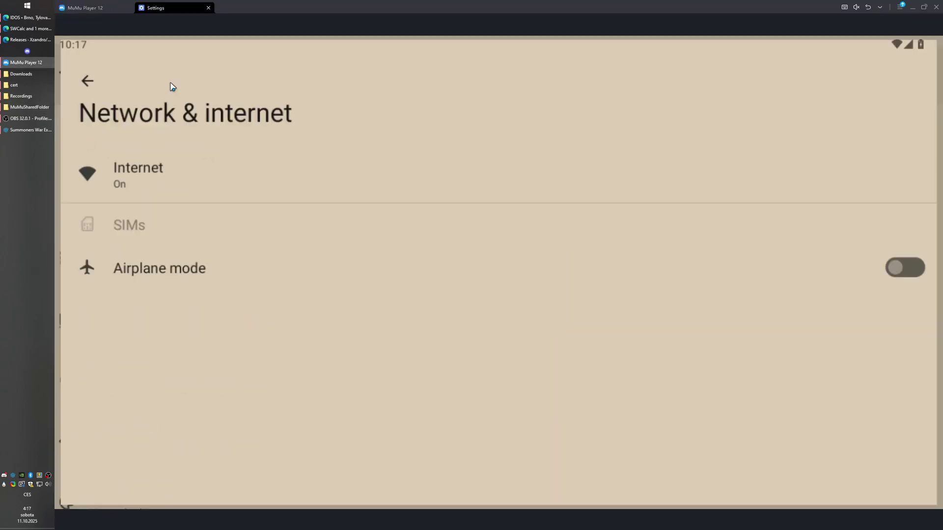
left_click(137, 171)
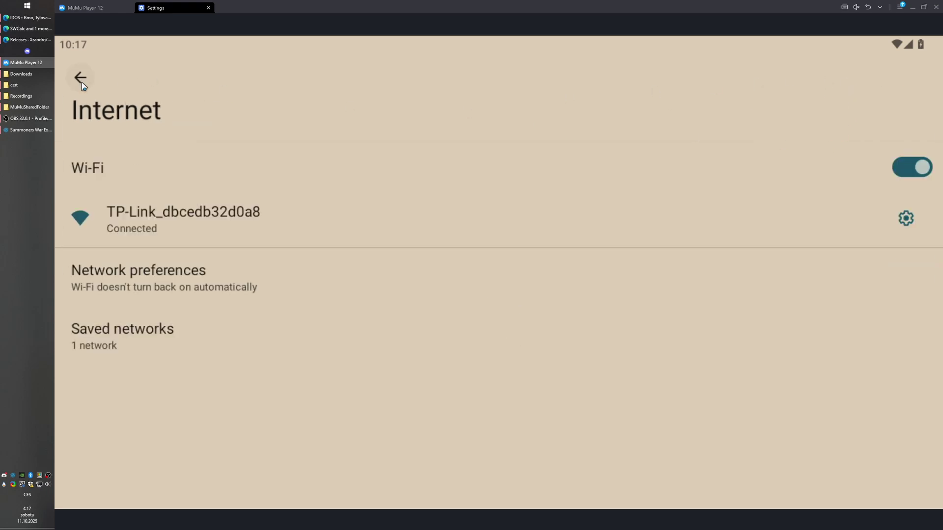
left_click(163, 215)
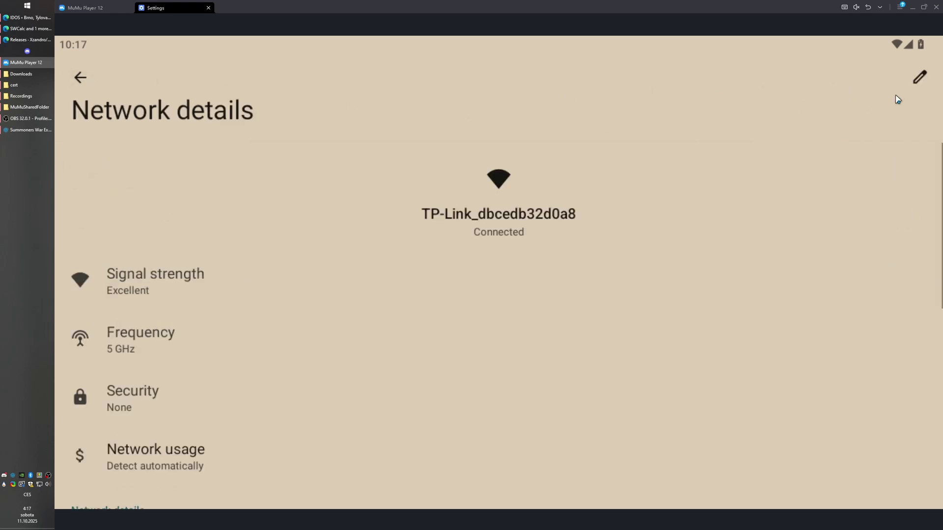
left_click(919, 80)
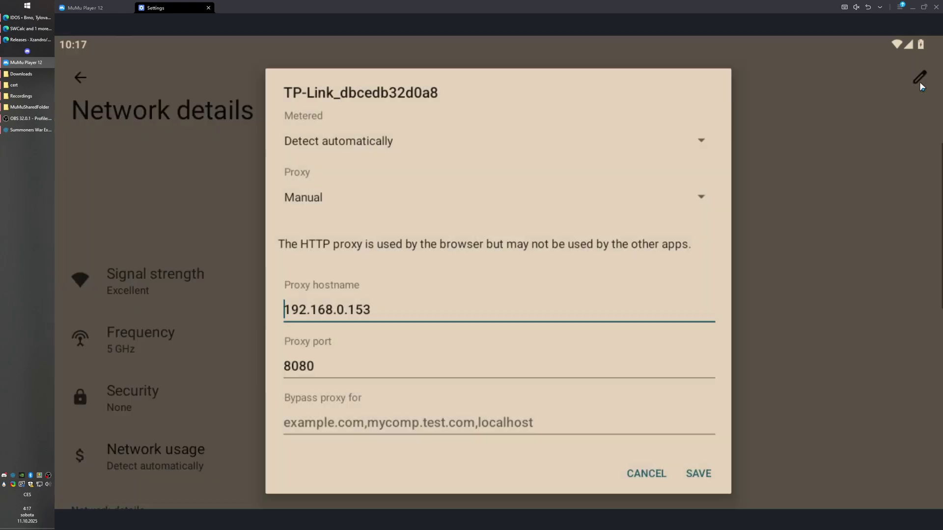
Set a Manual proxy of 192.168.0.153 port 8080, matching the exporter, and save it.
left_click(326, 199)
left_click(311, 234)
left_click(349, 310)
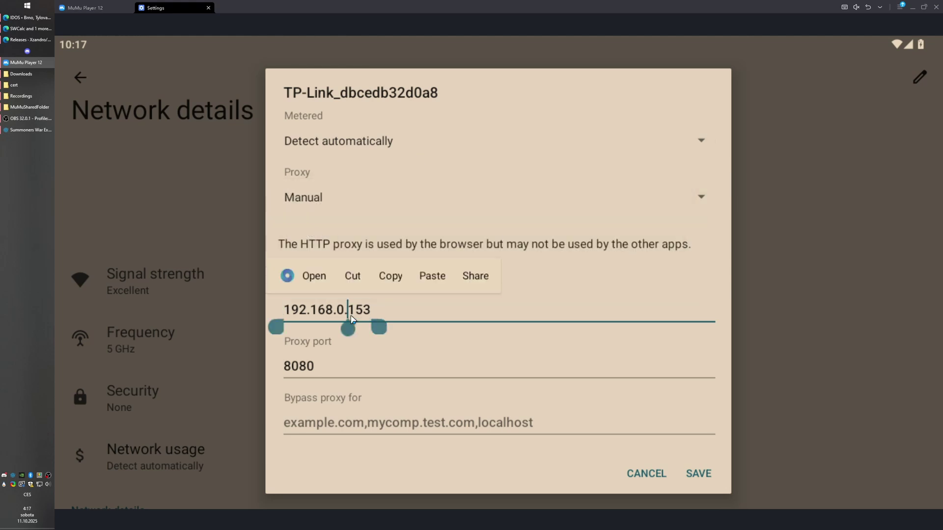
left_click(40, 130)
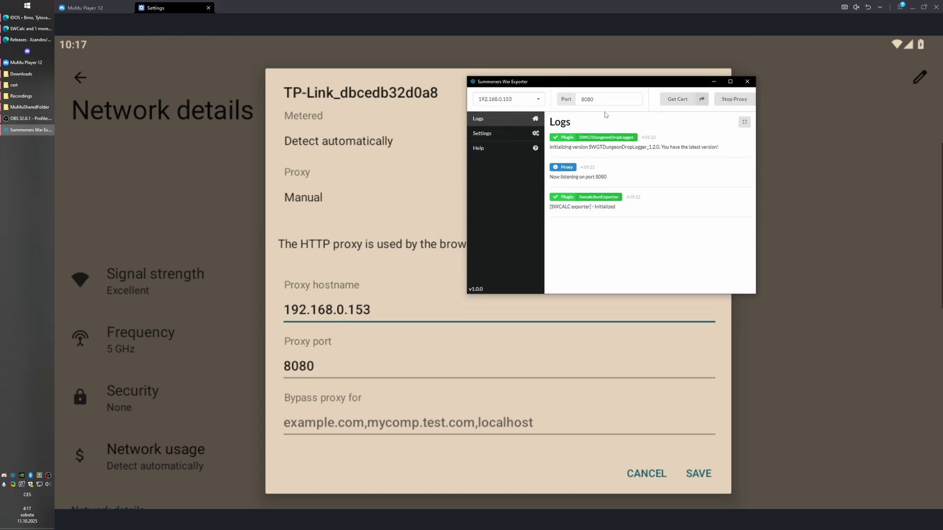
left_click(596, 99)
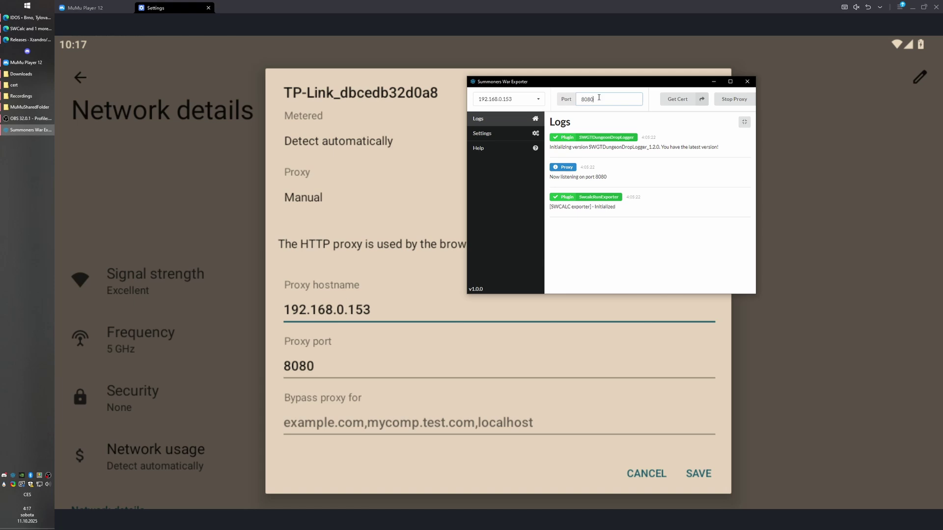
left_click(702, 476)
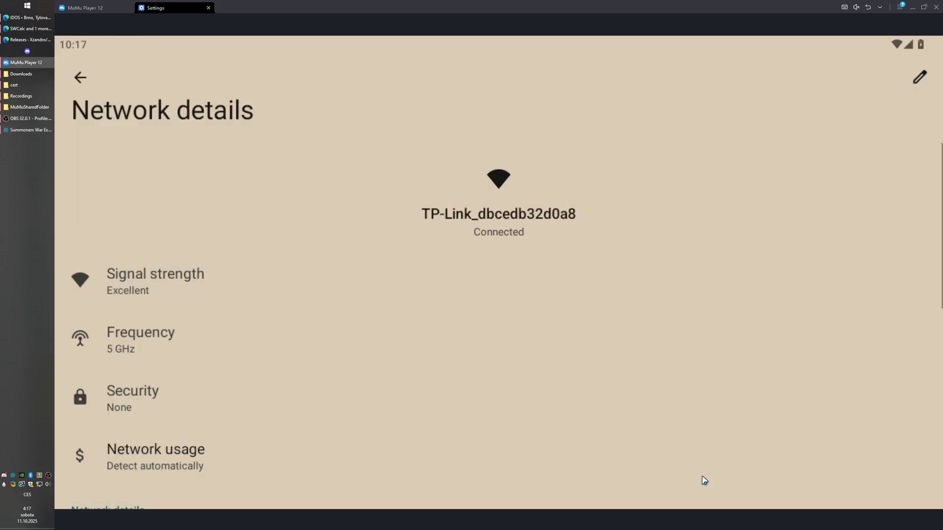
scroll(414, 351, "down", 1)
left_click(80, 77)
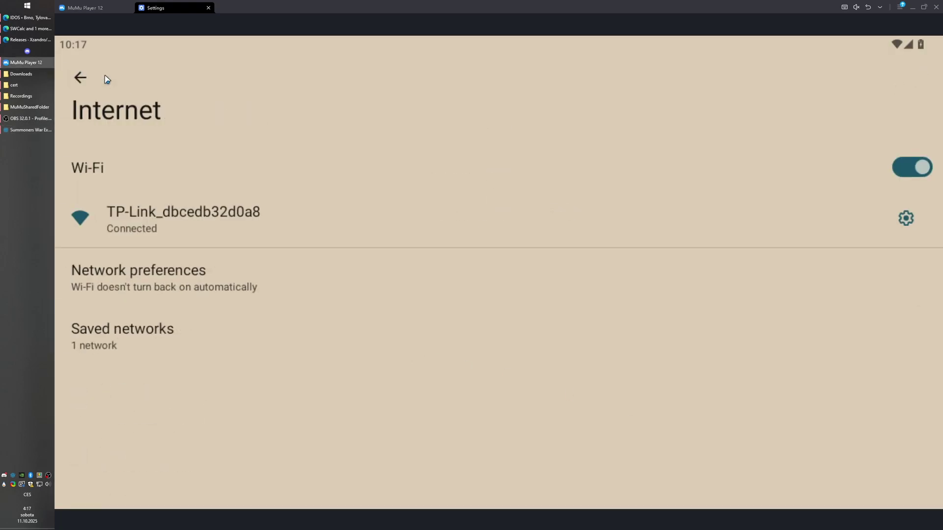
Install ca.pem from MuMuSharedFolder as a Wi-Fi certificate named 'swex'.
left_click(167, 282)
left_click(147, 163)
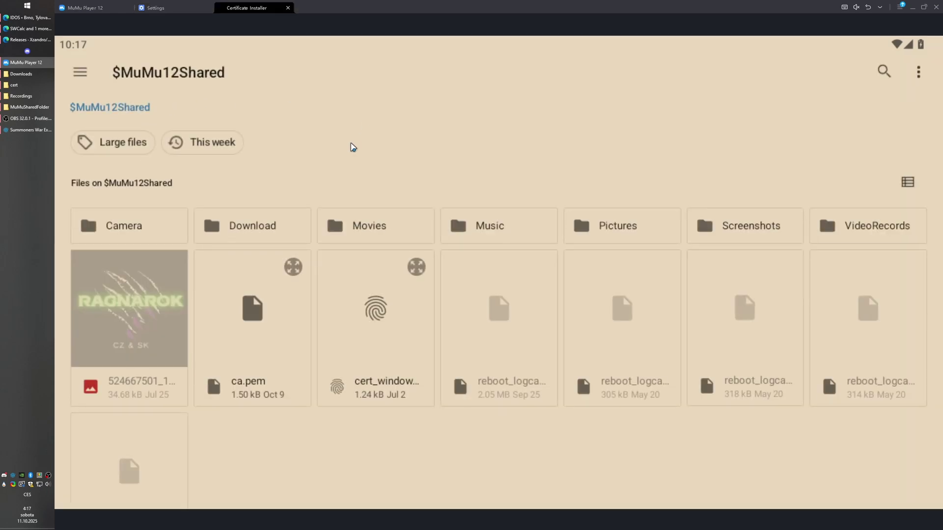
left_click_drag(354, 148, 360, 75)
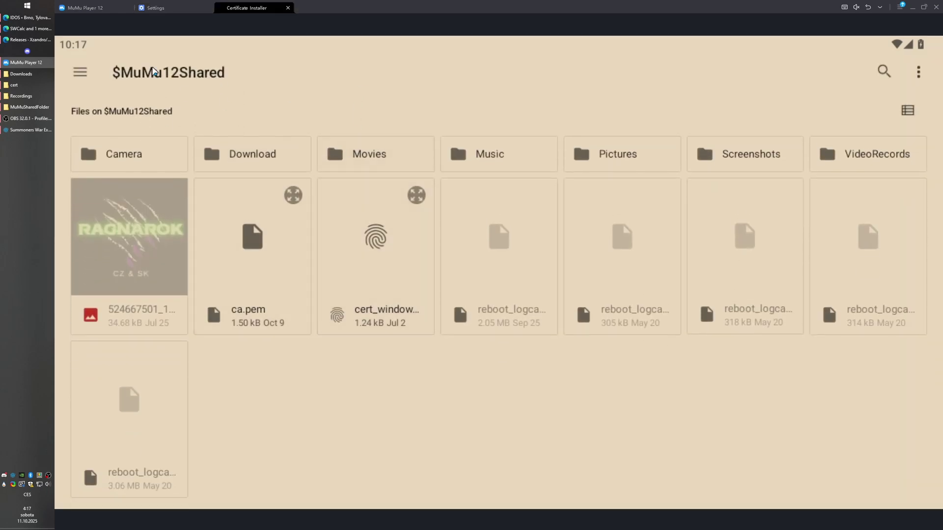
left_click(28, 107)
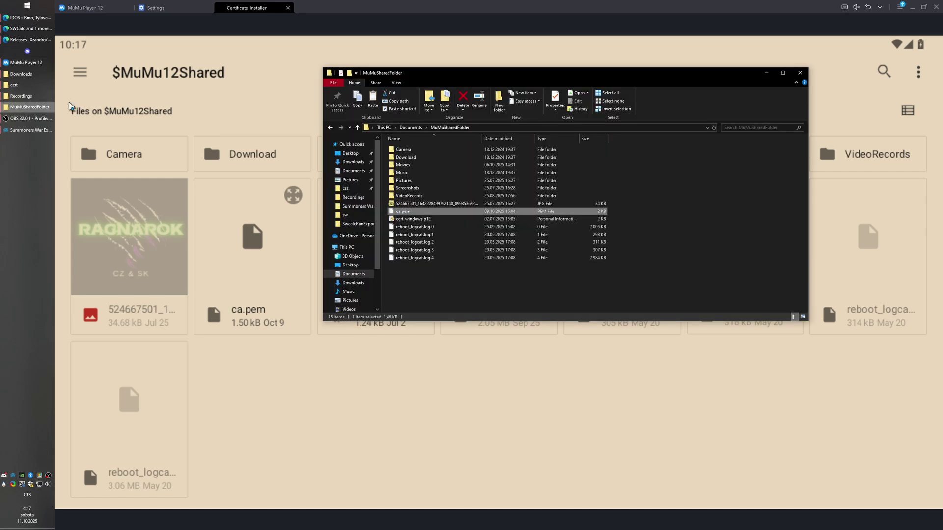
left_click(227, 314)
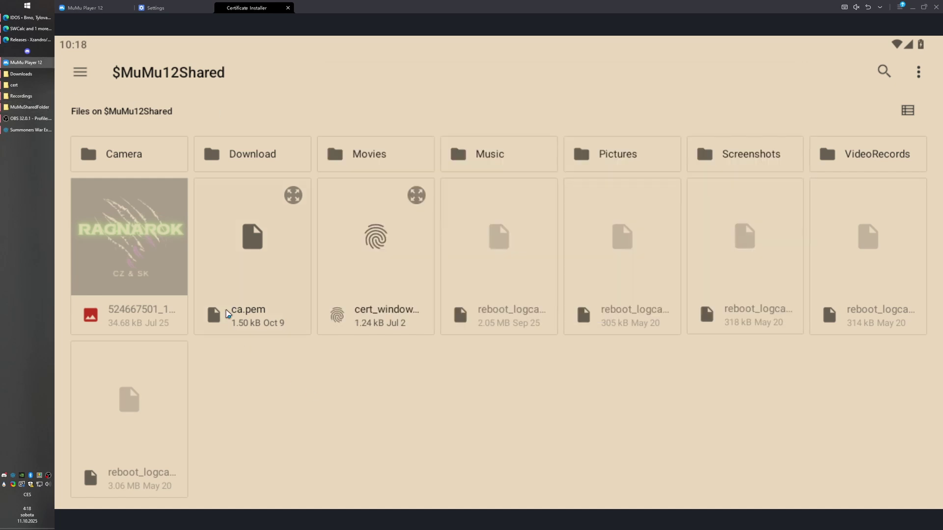
left_click(236, 245)
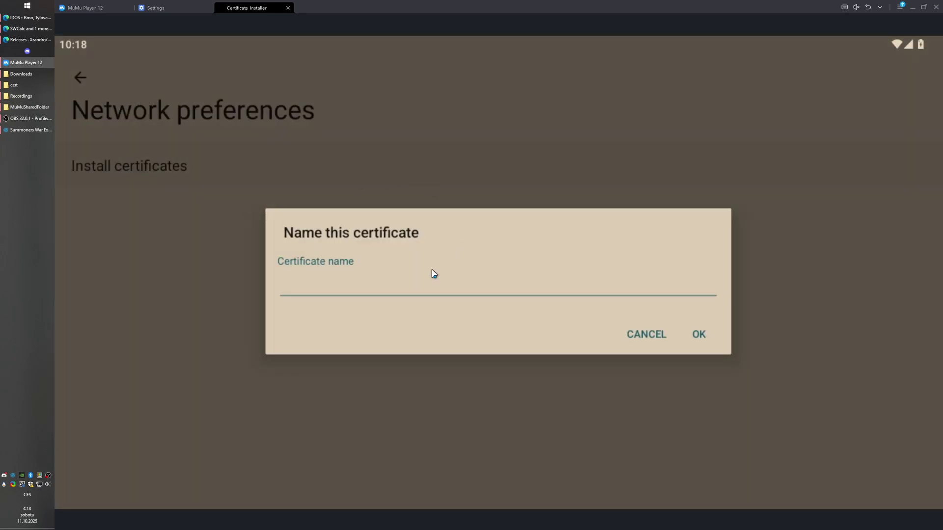
left_click(384, 283)
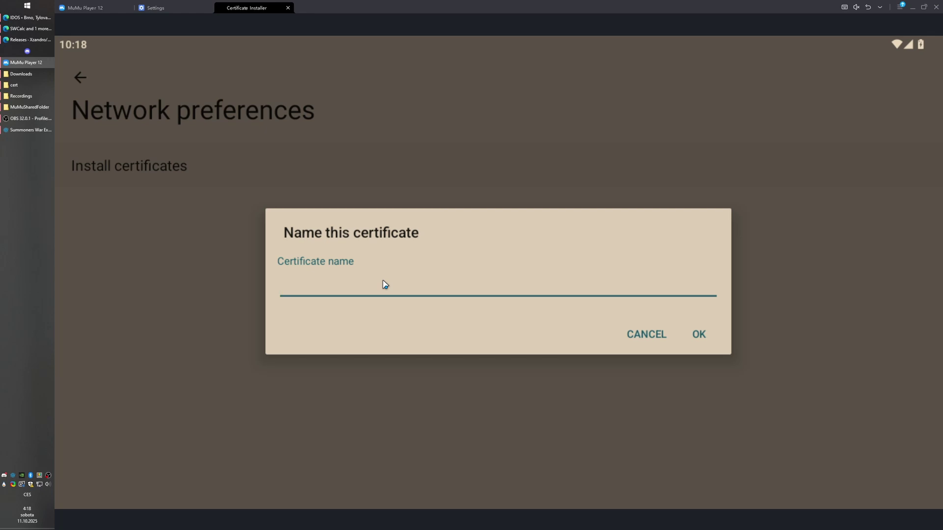
type("swex")
left_click(693, 336)
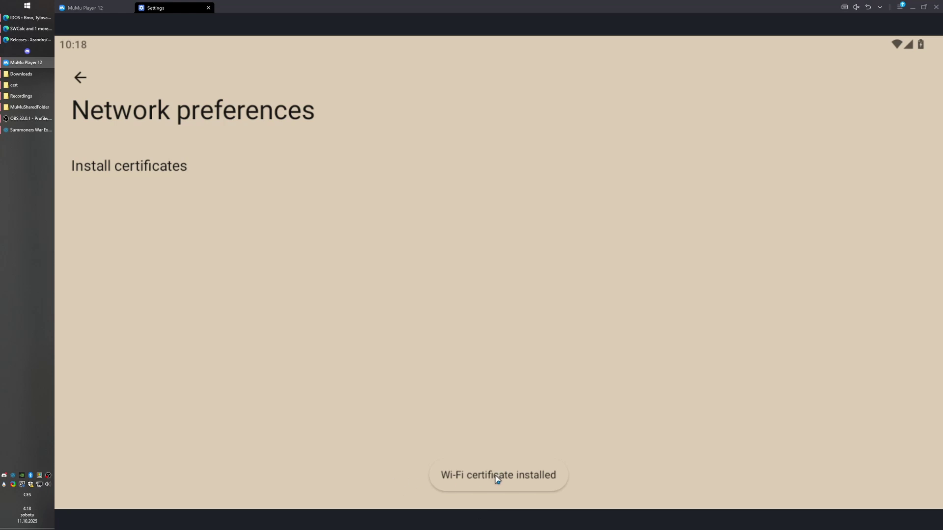
Show the exporter's Settings page, move its window aside, and switch to SWCalc's Giant's Keep page.
key("alt+Tab")
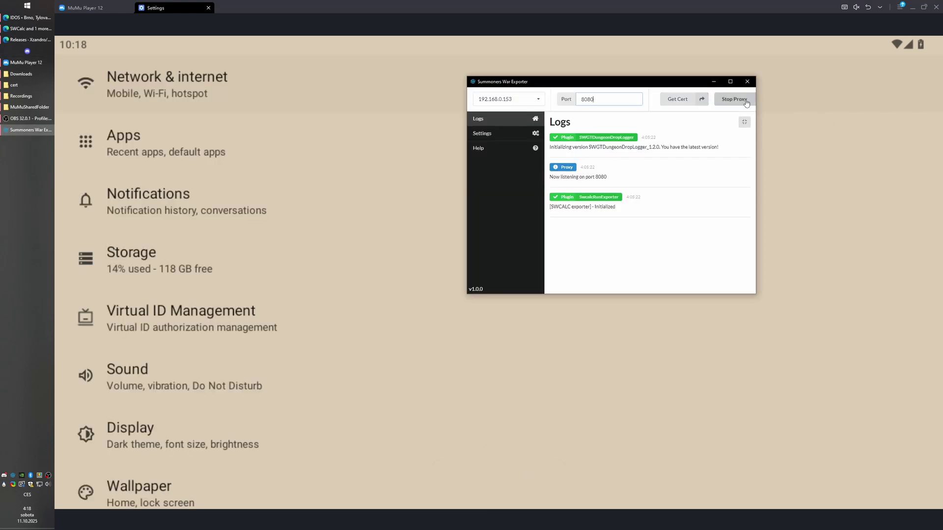
left_click(493, 133)
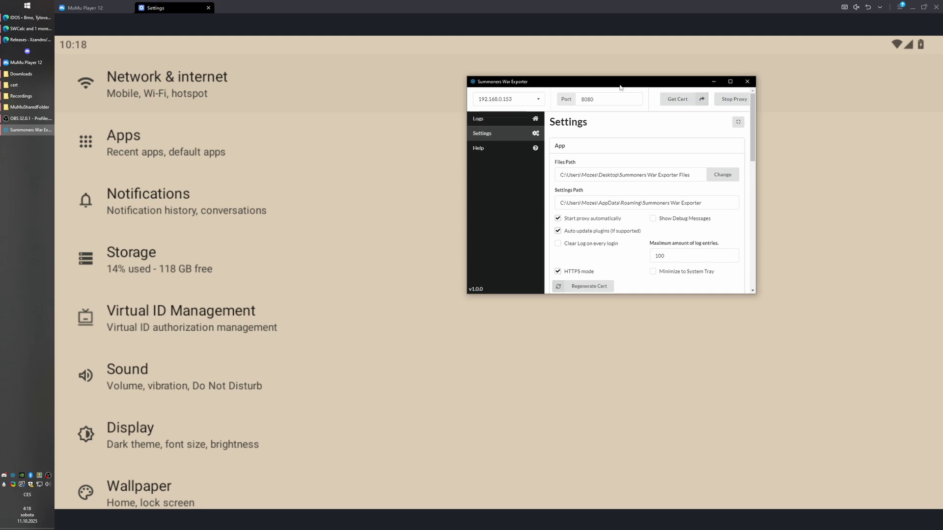
left_click_drag(620, 87, 562, 107)
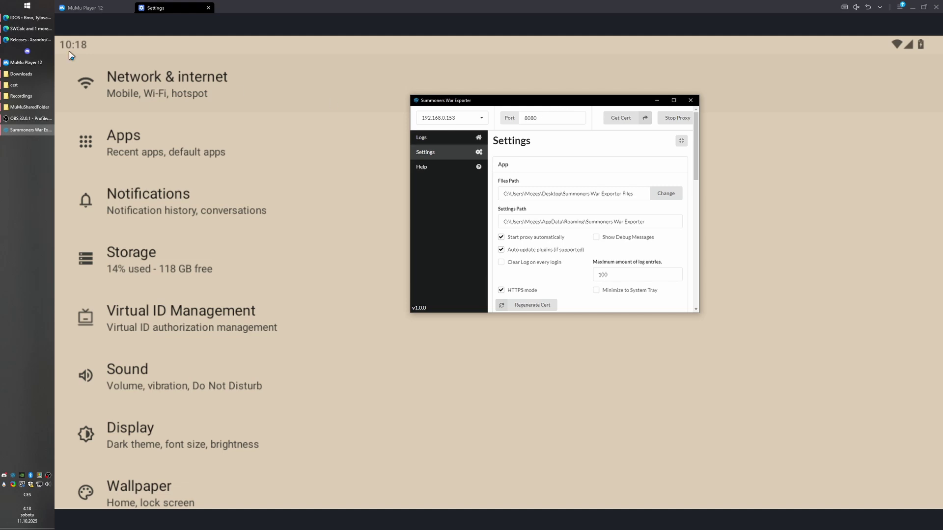
key("alt+Tab")
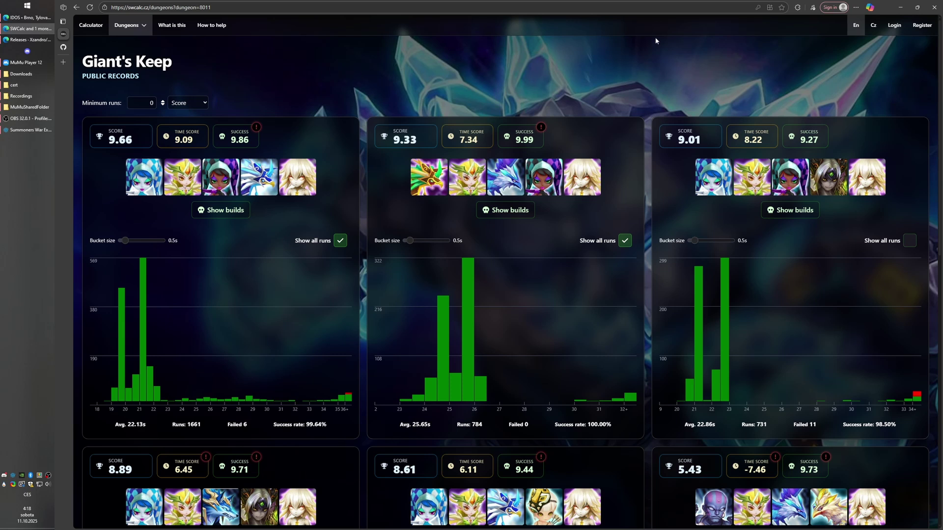
Reload SWCalc logged in and switch Giant's Keep from public records to your own, empty records.
left_click_drag(128, 8, 148, 7)
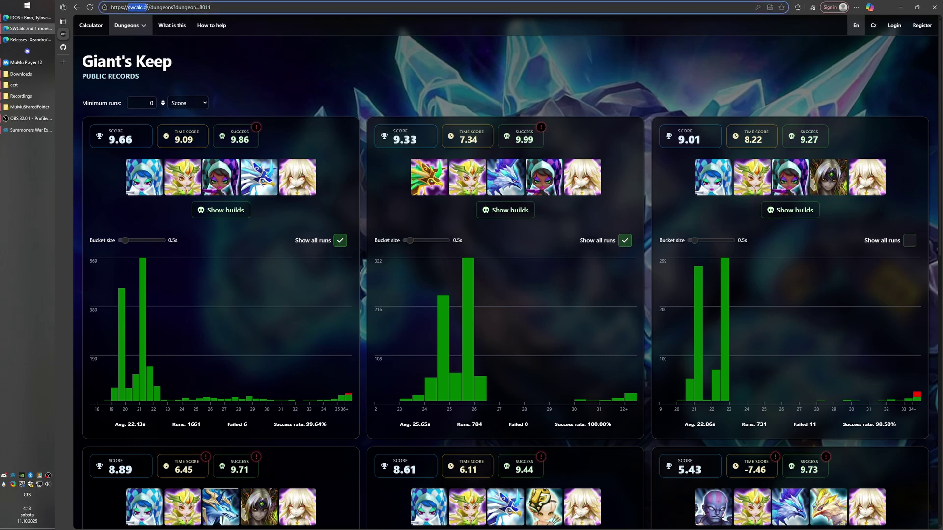
key("Return")
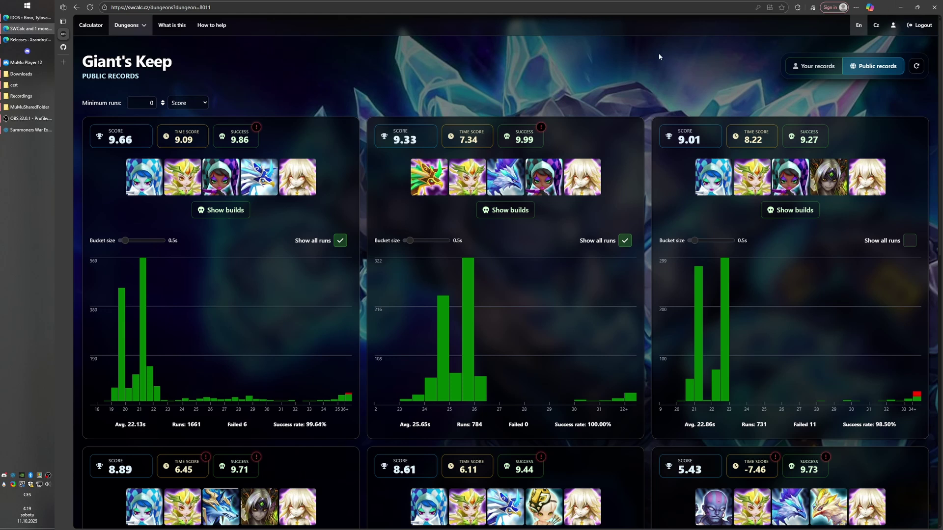
left_click(898, 68)
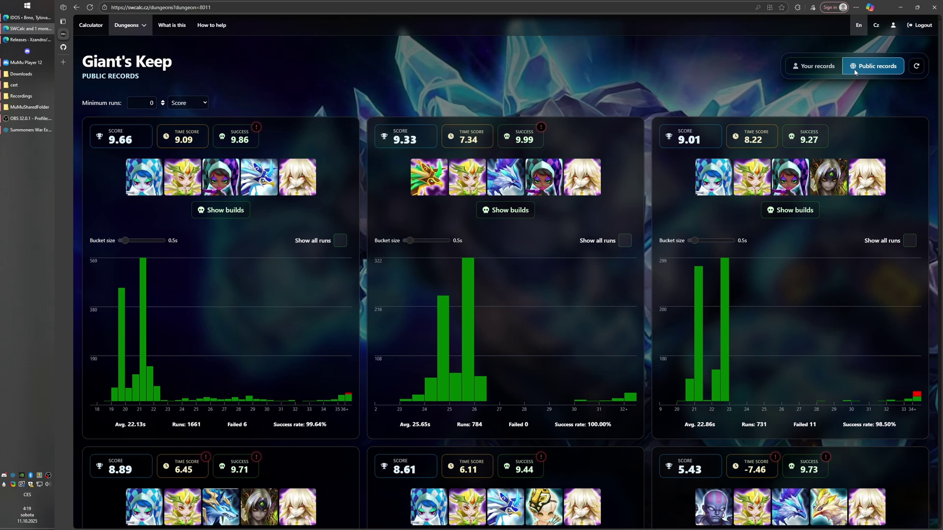
left_click(818, 67)
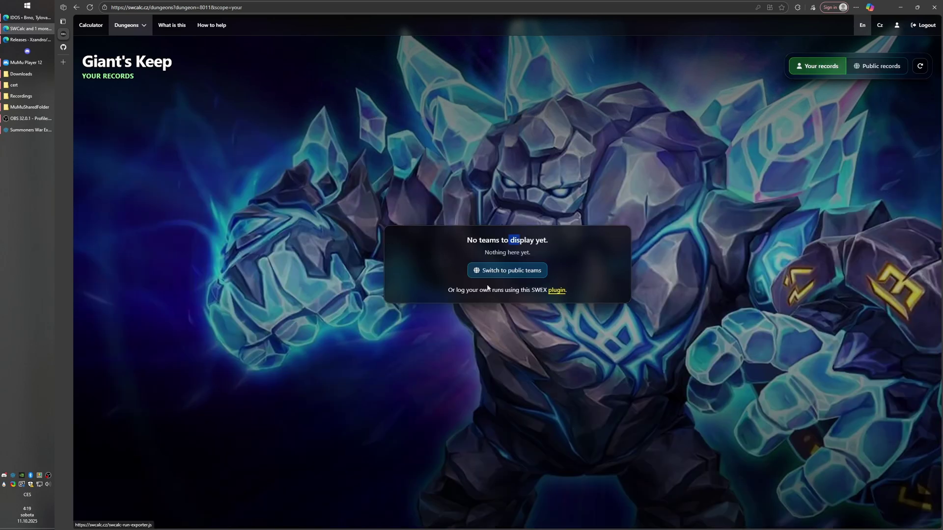
Download the SWEX run-exporter plugin from the 'plugin' link.
left_click_drag(440, 292, 542, 292)
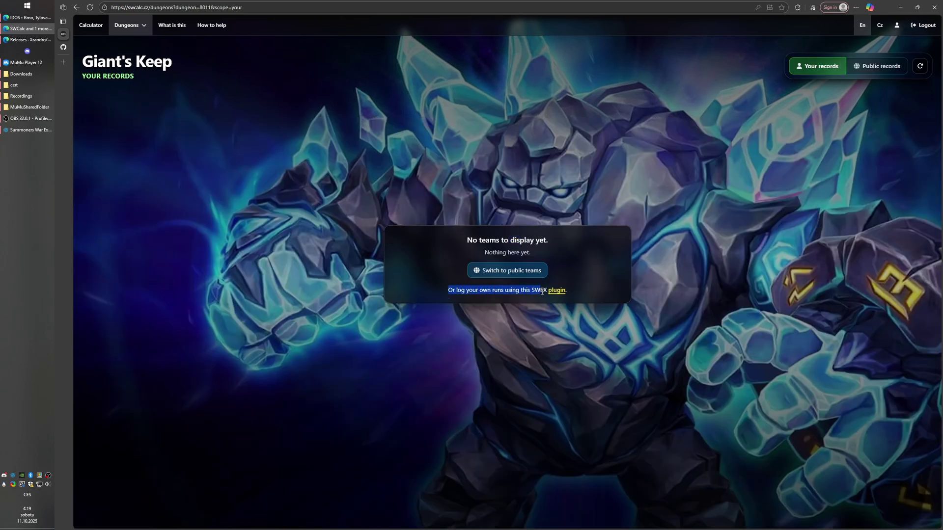
left_click(542, 292)
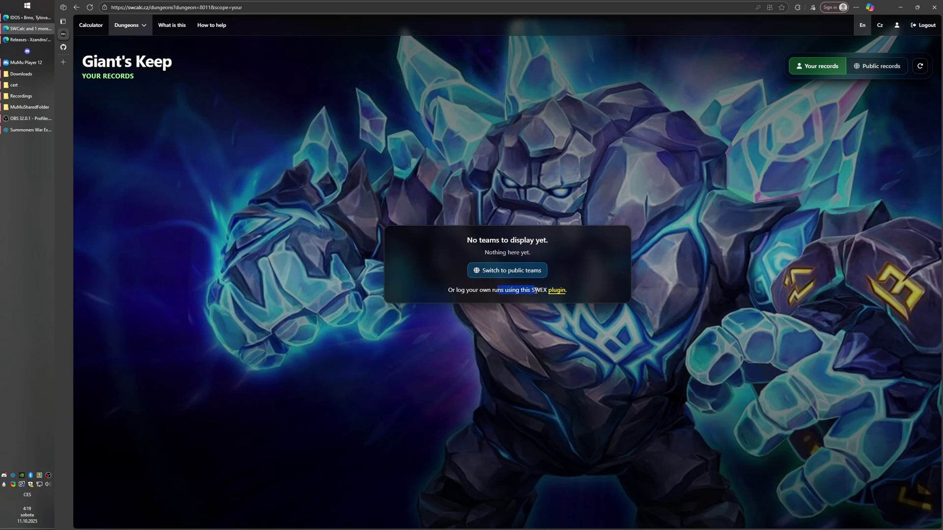
left_click(555, 291)
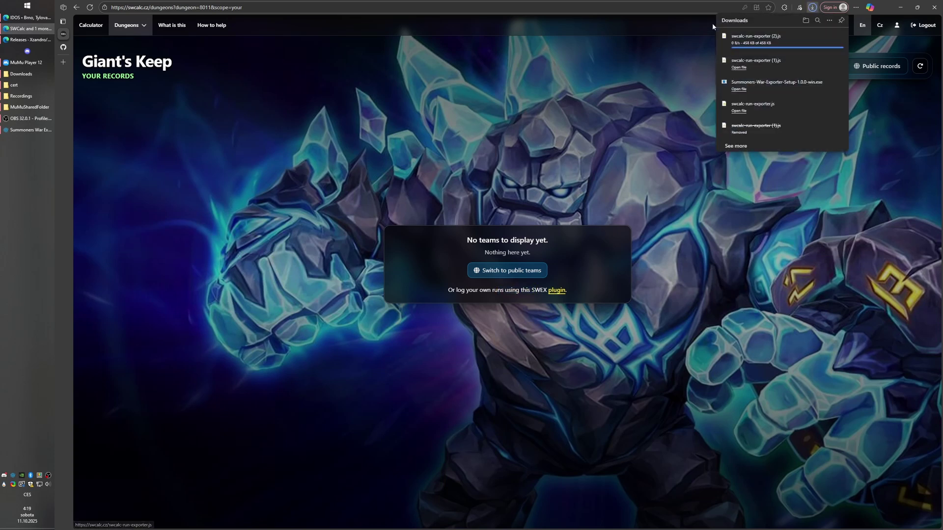
Download swcalc-run-exporter.js from the 'What is this' page and view it in Downloads.
left_click(160, 33)
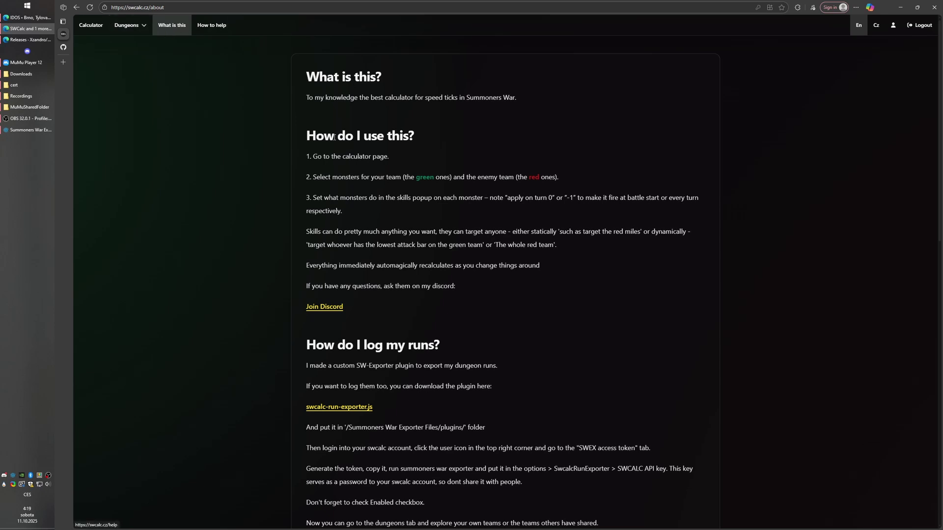
scroll(398, 292, "down", 2)
left_click_drag(390, 335, 288, 337)
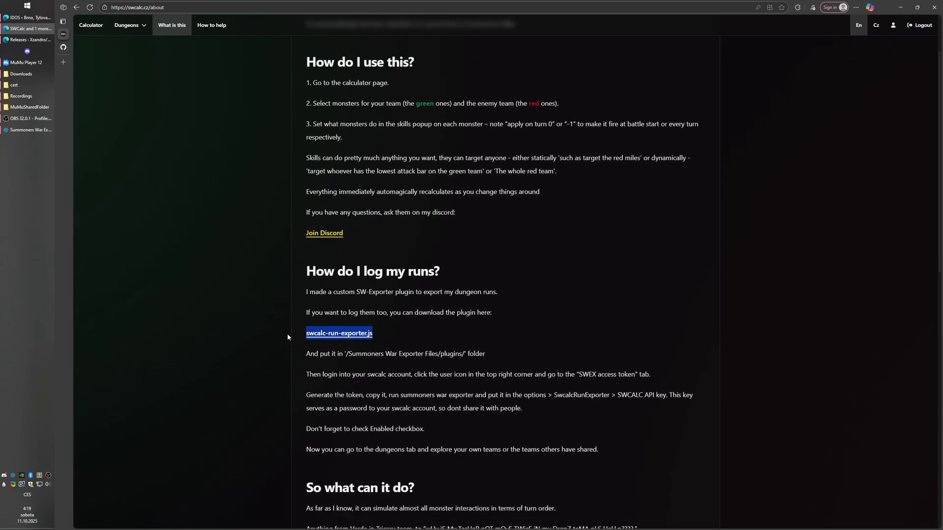
left_click(287, 337)
left_click(350, 334)
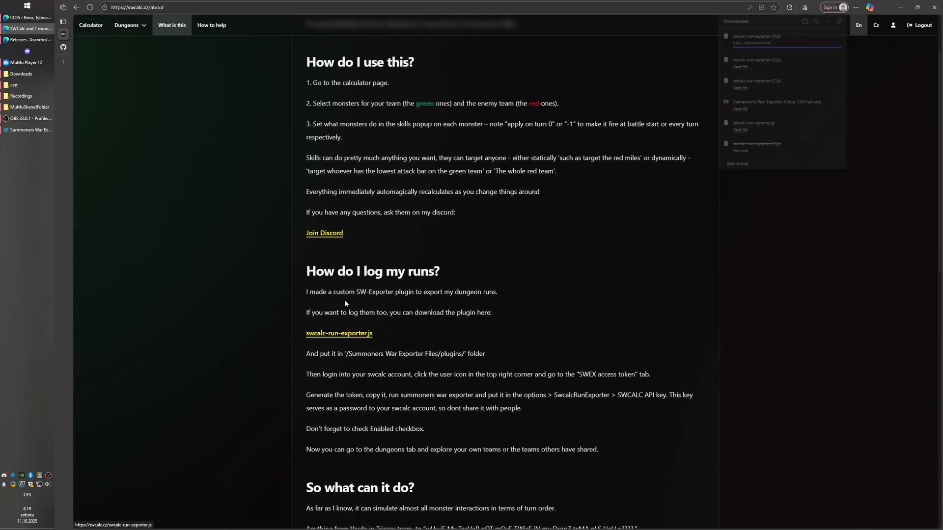
key("alt+Tab")
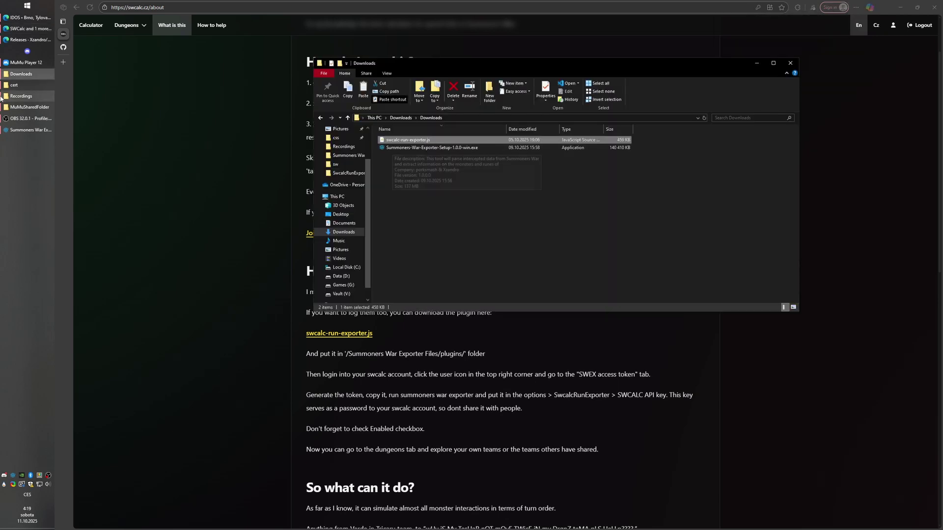
left_click(192, 179)
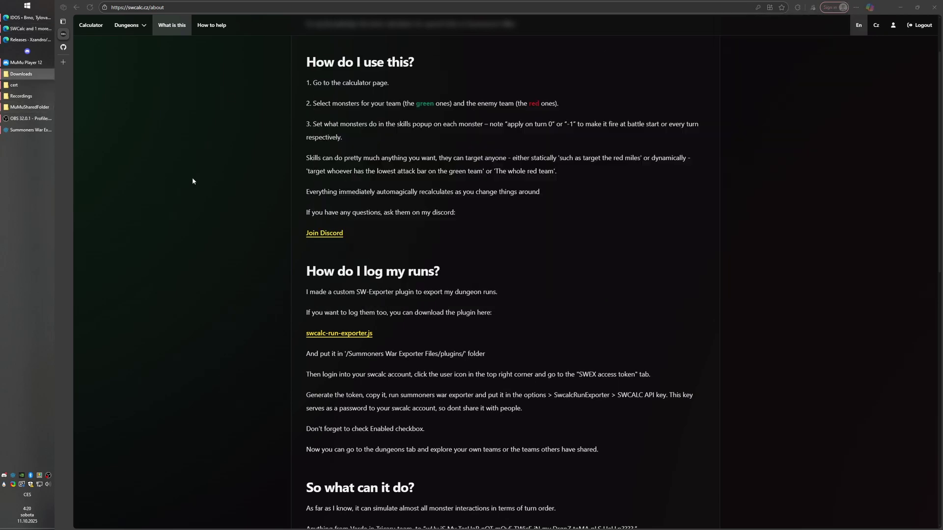
Paste swcalc-run-exporter.js into Summoners War Exporter Files > plugins, replacing the existing file.
key("super+d")
double_click(68, 90)
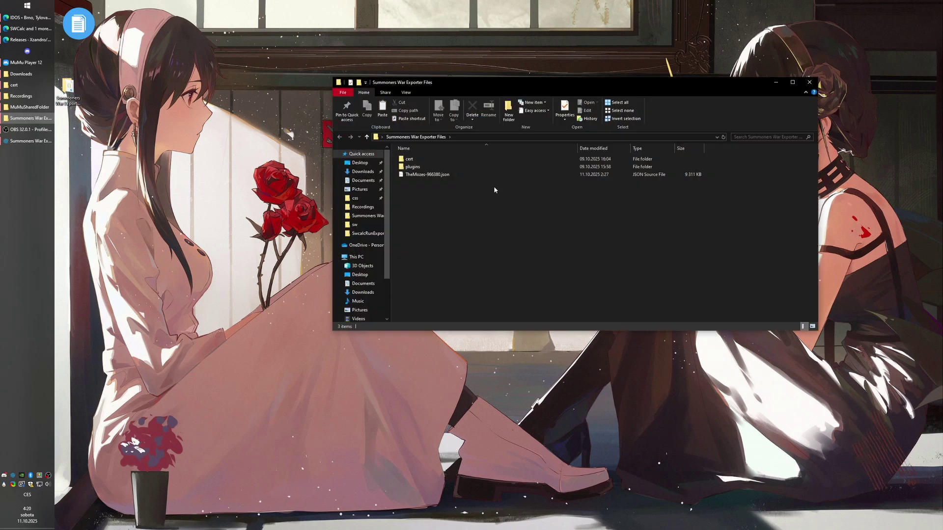
left_click_drag(442, 85, 395, 79)
left_click(375, 162)
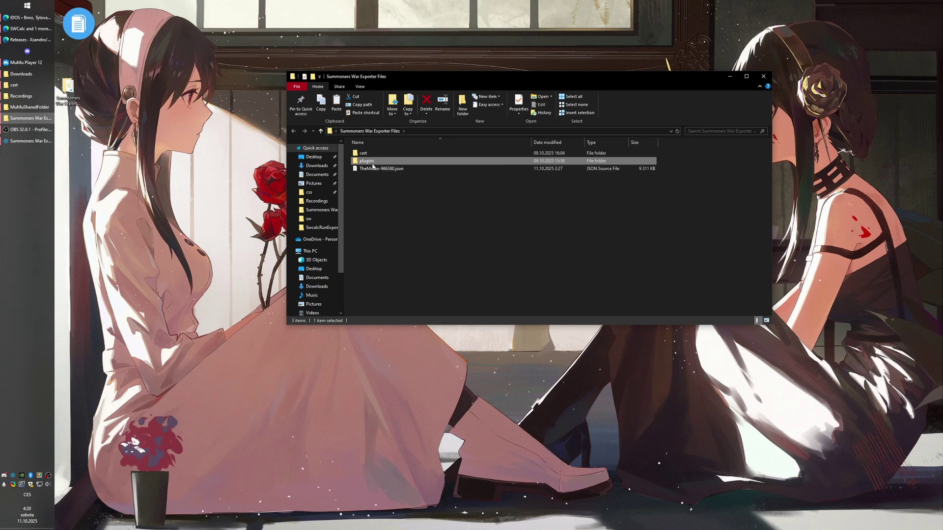
right_click(366, 192)
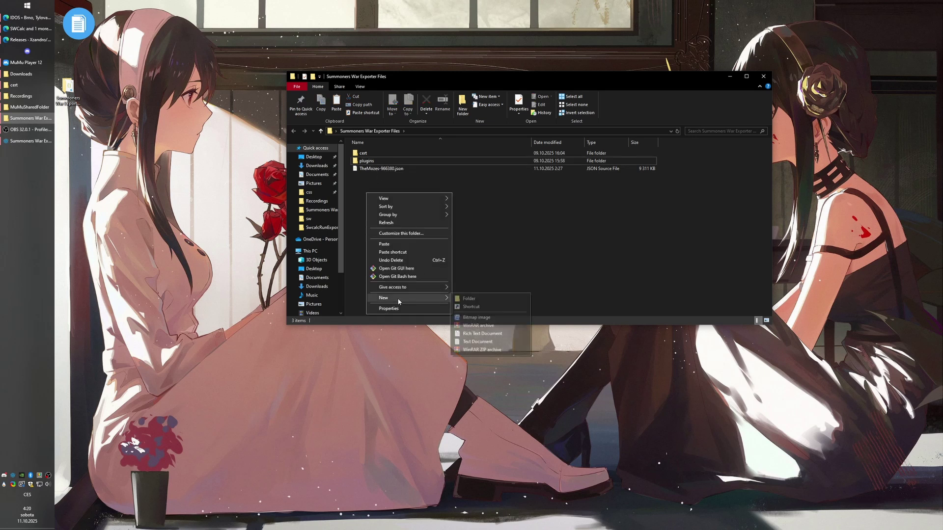
left_click(533, 239)
double_click(432, 161)
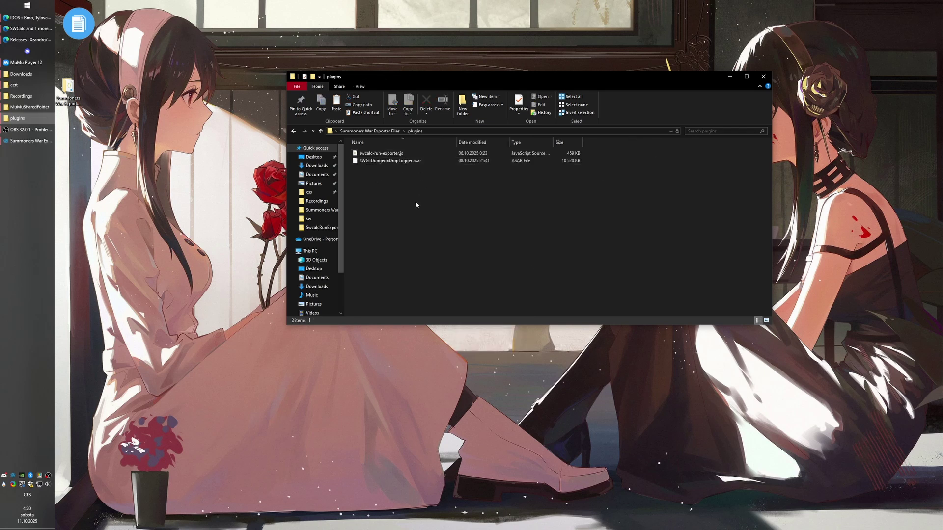
key("ctrl+v")
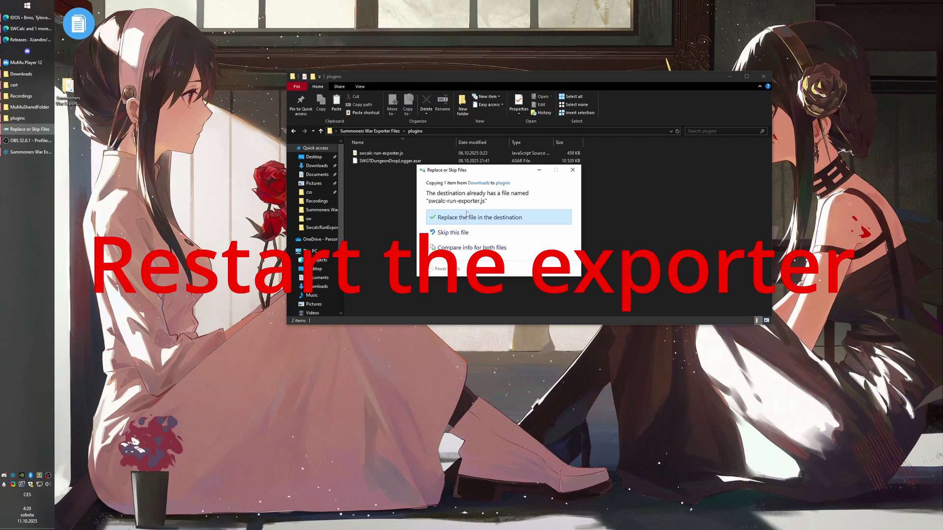
left_click(466, 216)
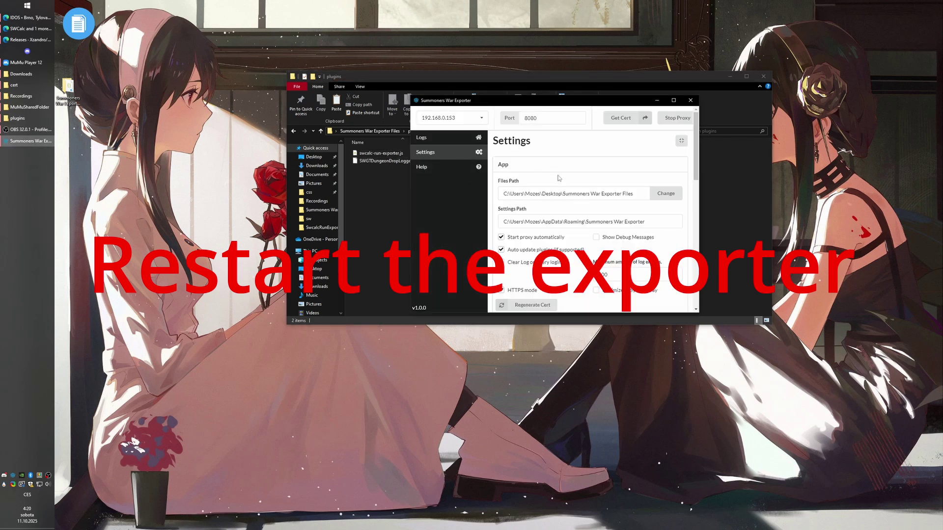
Find SwcalcRunExporter in Settings and delete the entire existing SWCALC API key.
scroll(558, 178, "down", 15)
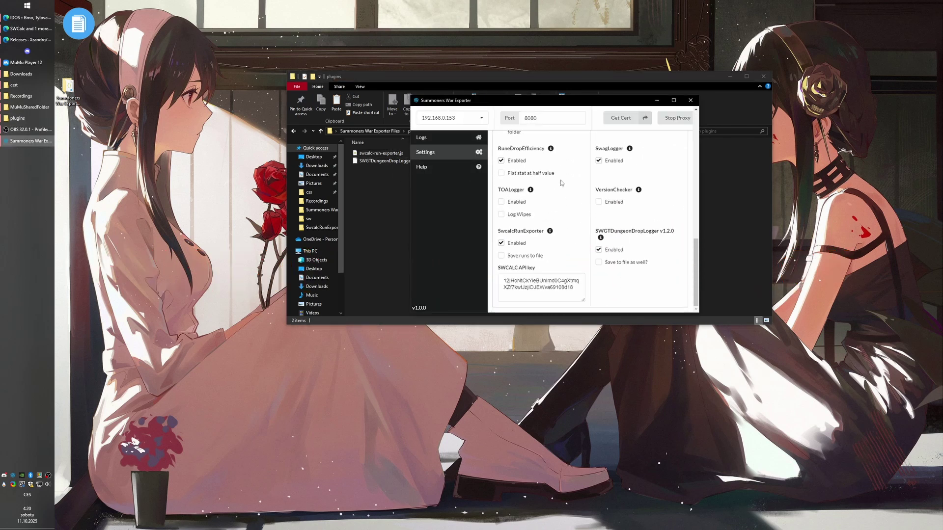
left_click_drag(497, 232, 513, 230)
left_click(514, 229)
left_click(542, 293)
key("ctrl+a")
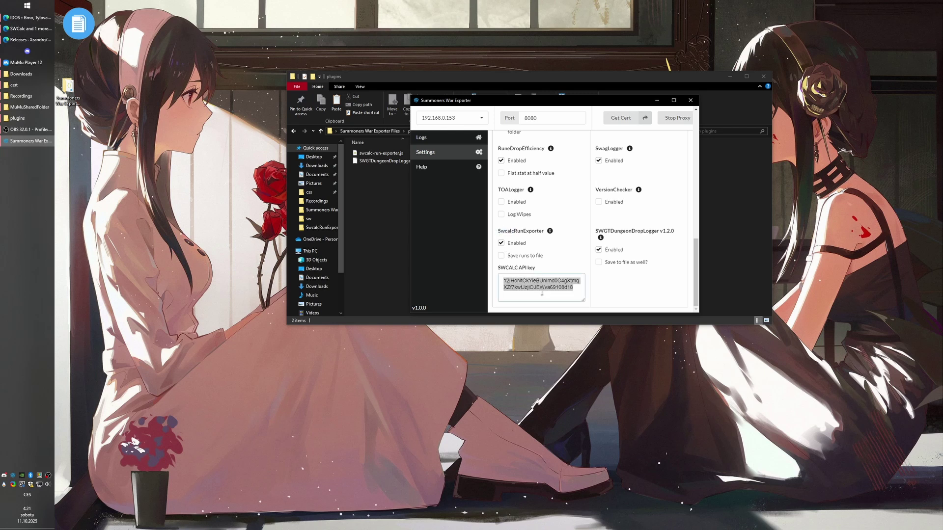
key("BackSpace")
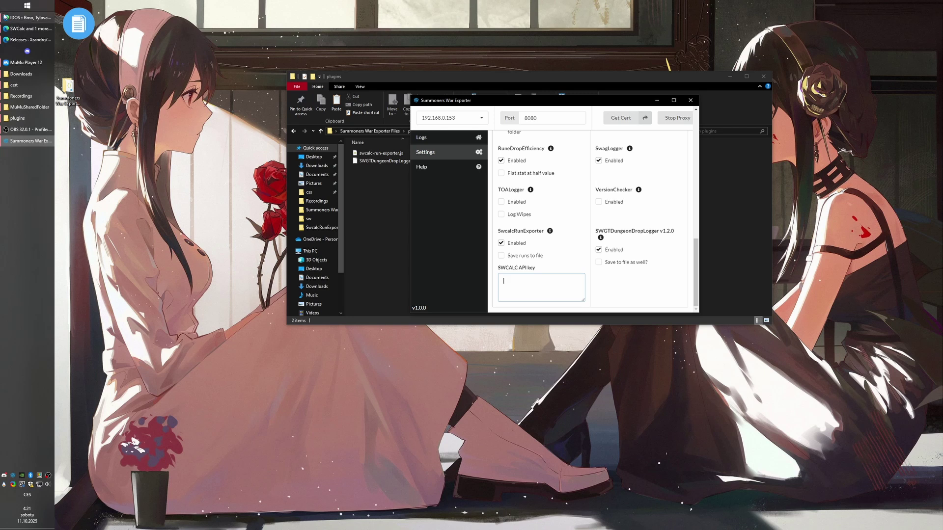
Return to the SWCalc about page and open the browser developer tools.
left_click(31, 29)
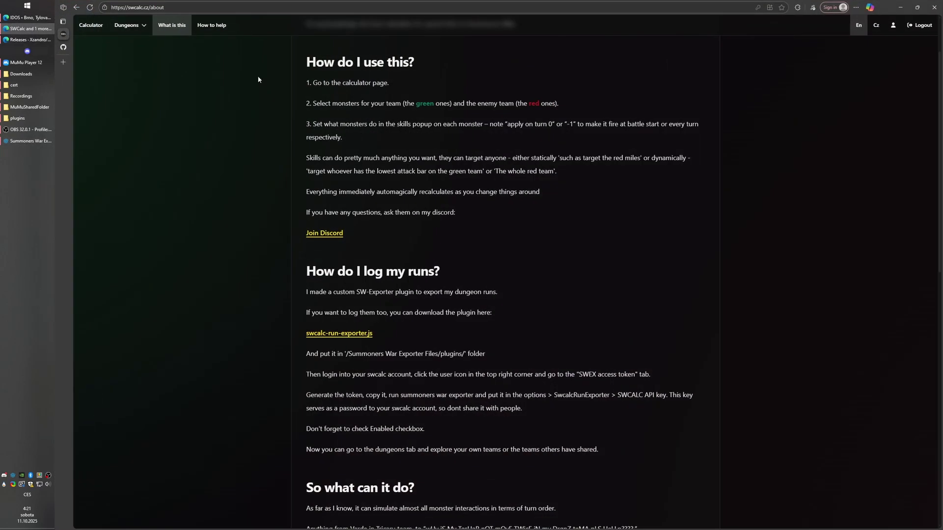
scroll(275, 109, "up", 2)
left_click(128, 8)
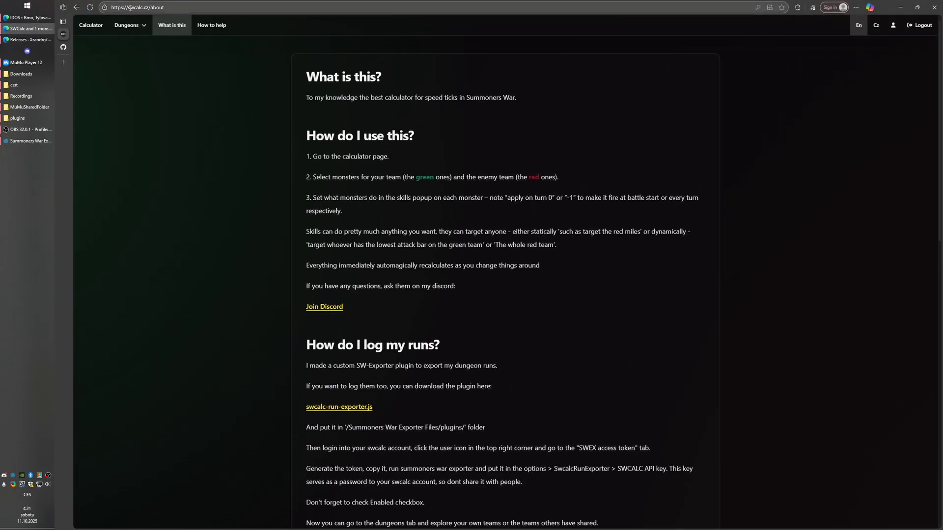
left_click_drag(128, 8, 150, 8)
left_click(150, 12)
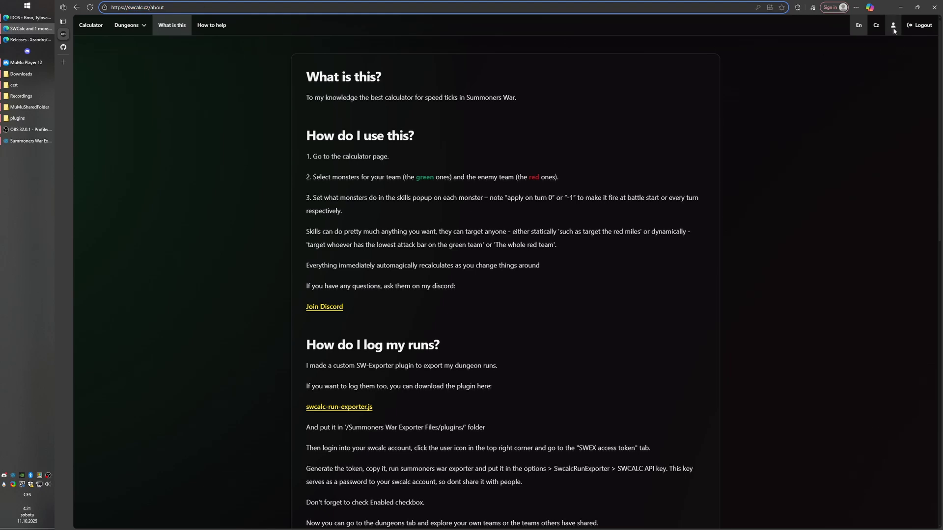
key("F12")
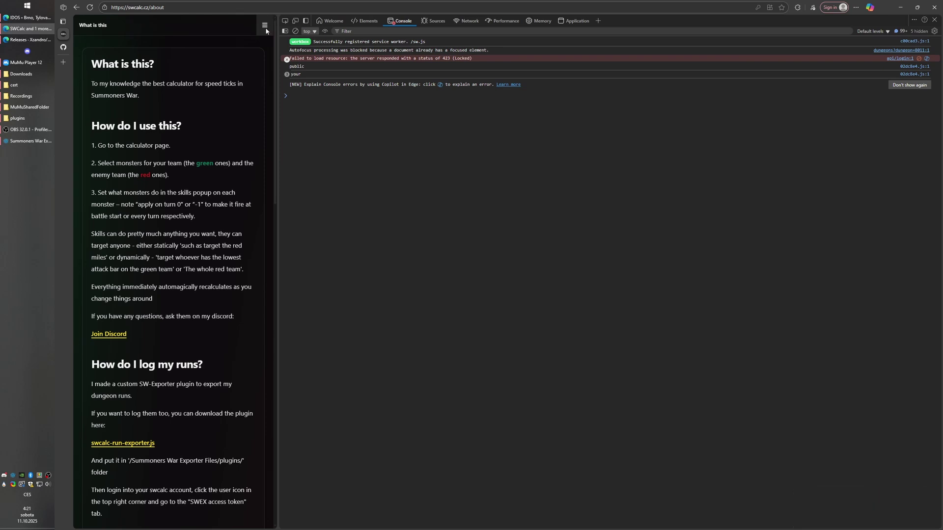
Regenerate the SWEX access token in SWCalc user settings and copy it.
left_click(265, 27)
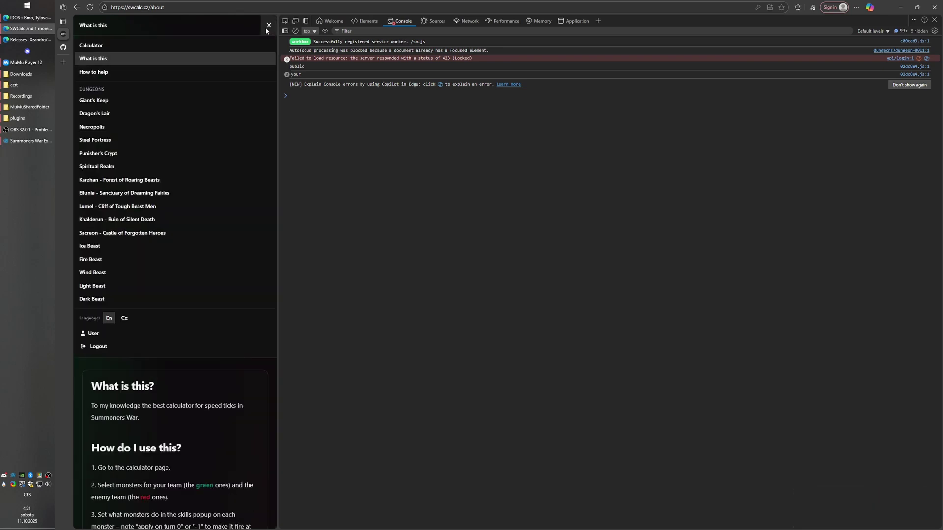
left_click(93, 334)
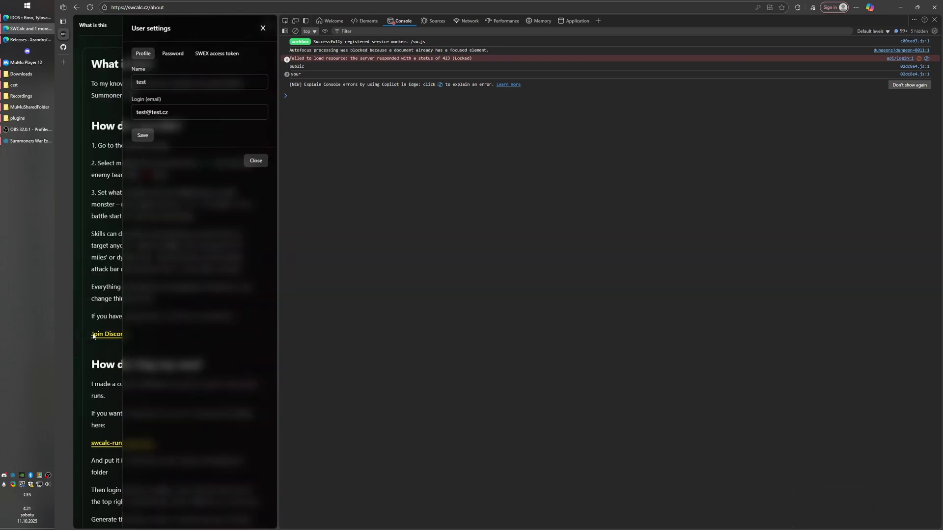
left_click_drag(278, 156, 580, 175)
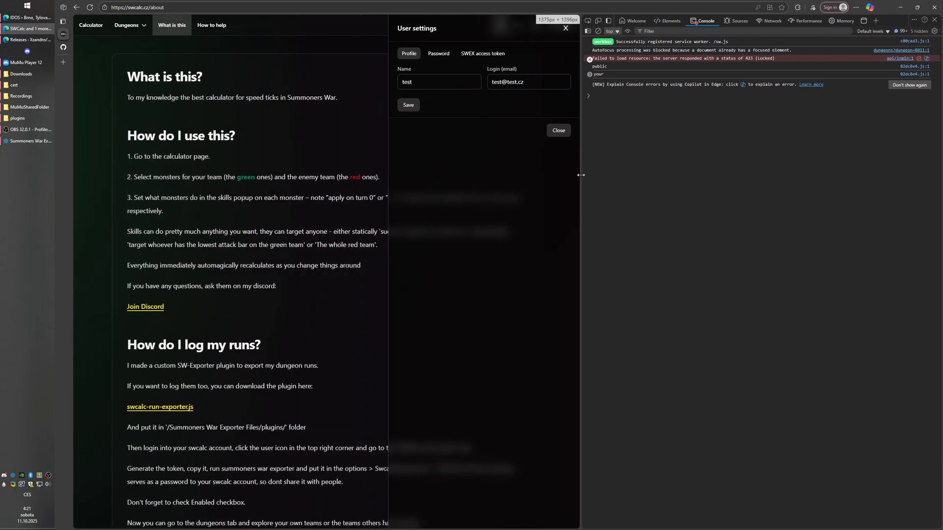
key("Tab")
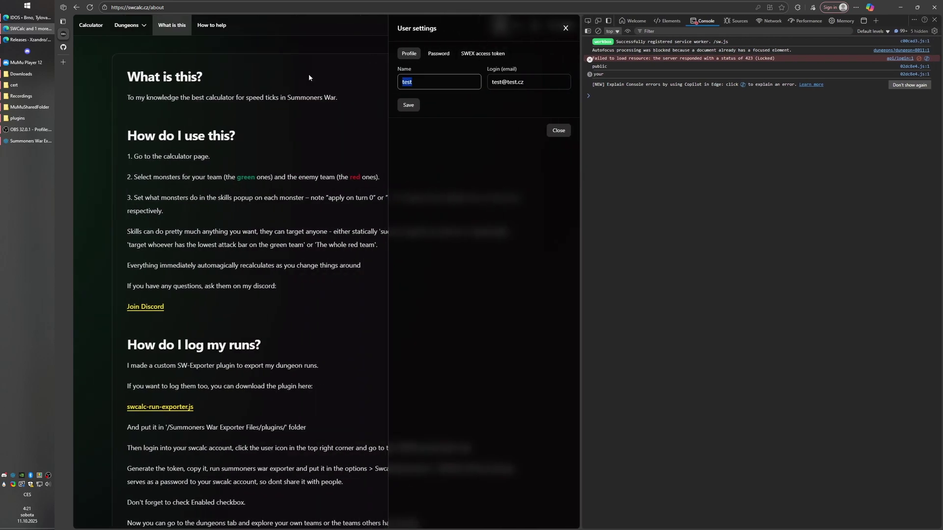
left_click(476, 53)
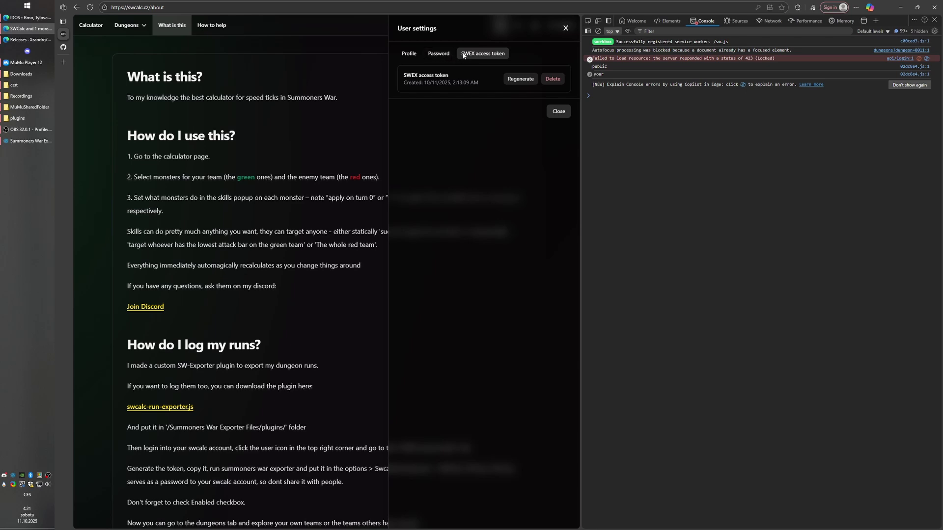
left_click(519, 80)
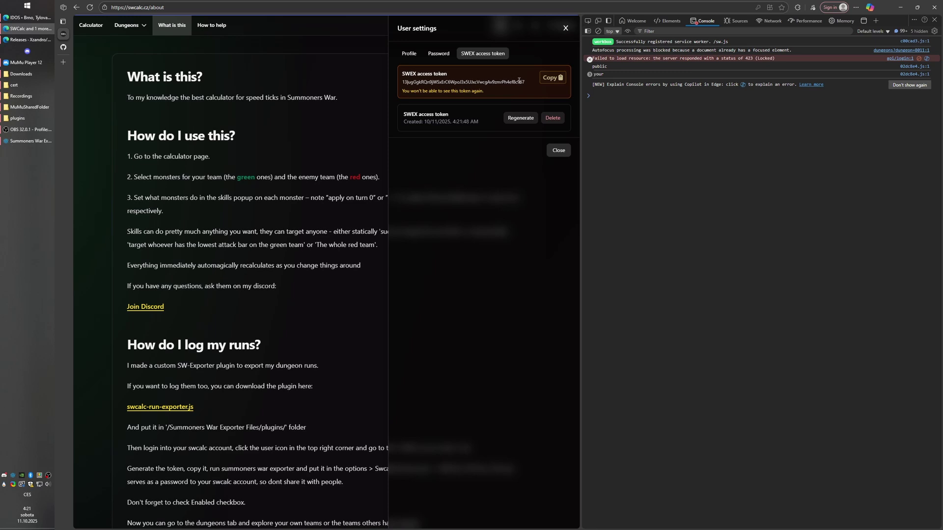
left_click(547, 79)
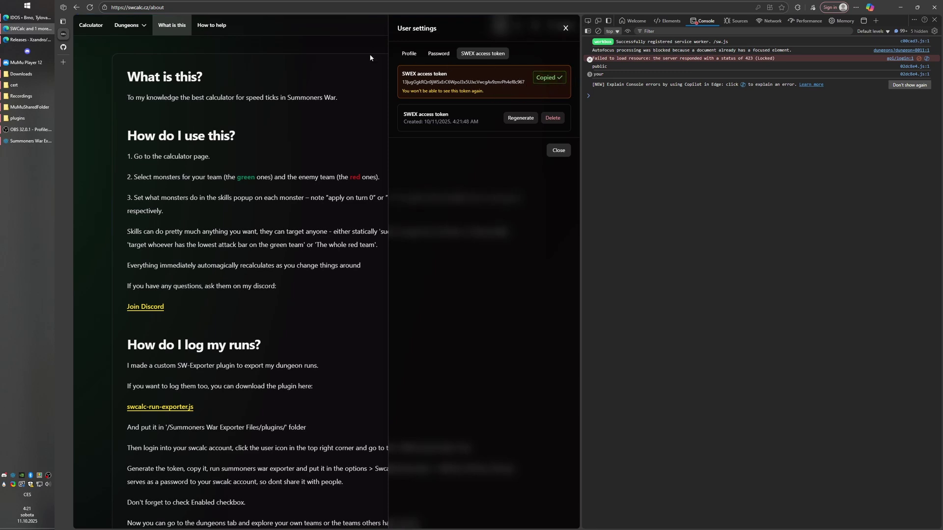
double_click(501, 83)
left_click(502, 83)
key("F12")
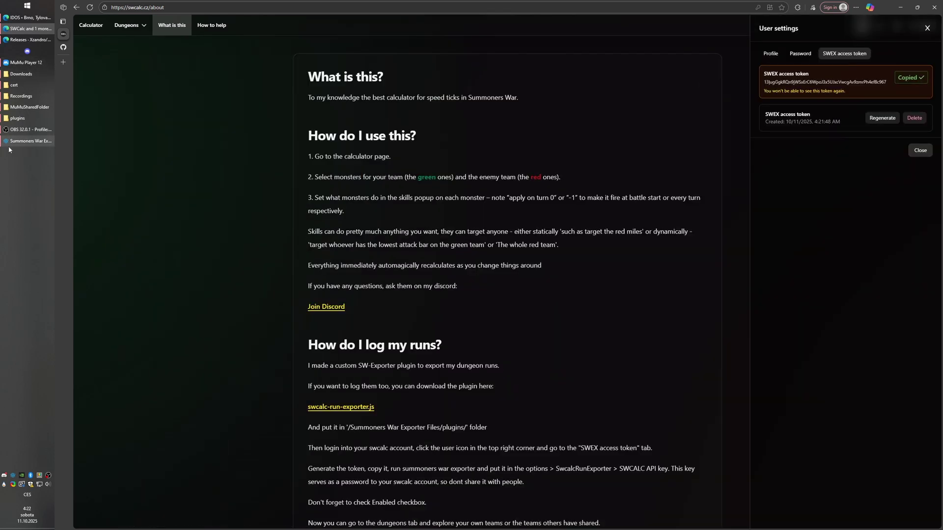
Paste the new token as the exporter's SWCALC API key and restart the proxy in Remote Mode.
left_click(29, 141)
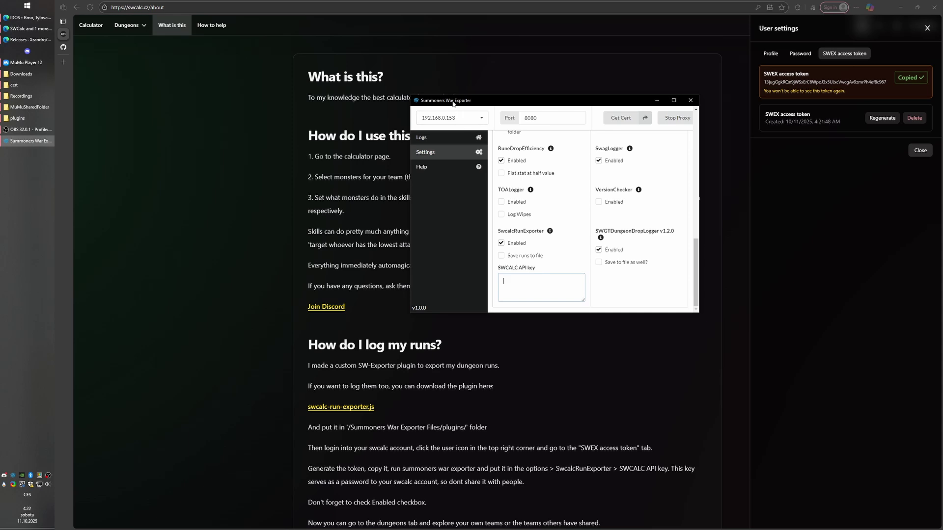
left_click_drag(455, 100, 315, 91)
left_click(389, 268)
key("ctrl+v")
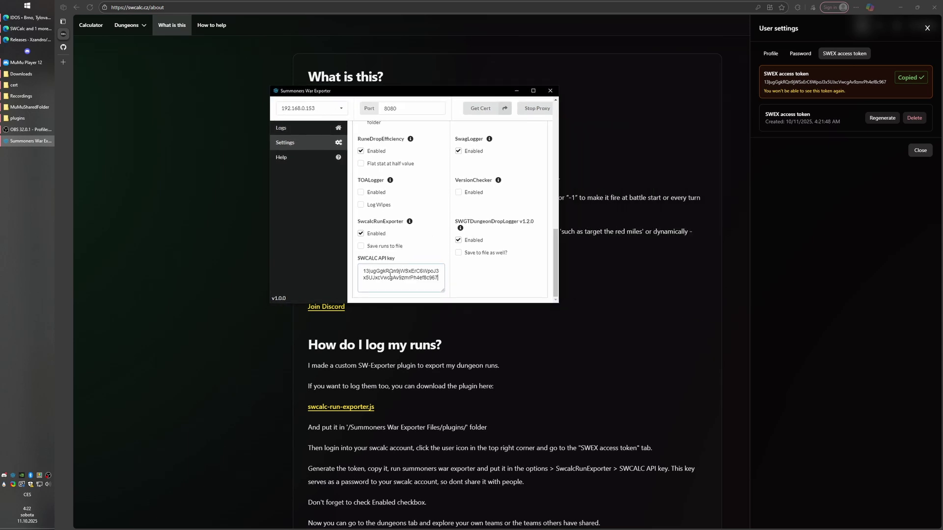
left_click(532, 110)
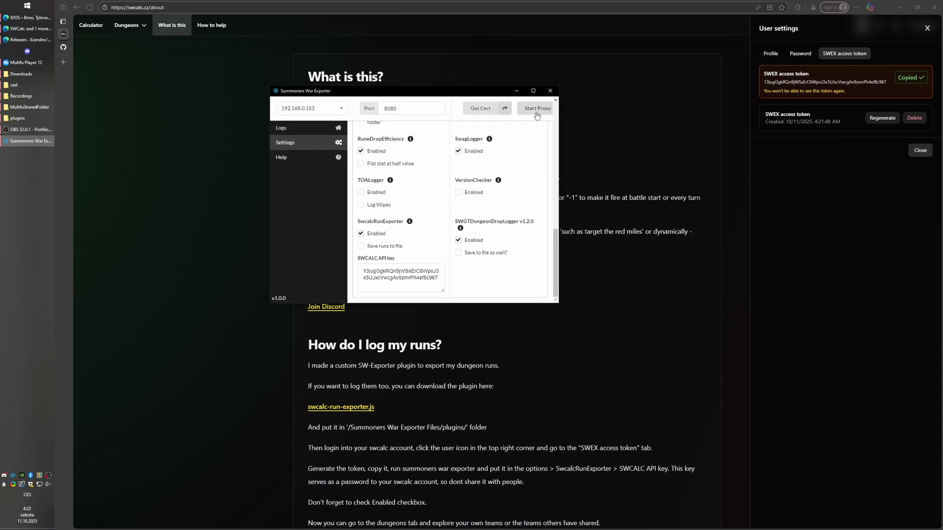
left_click(532, 110)
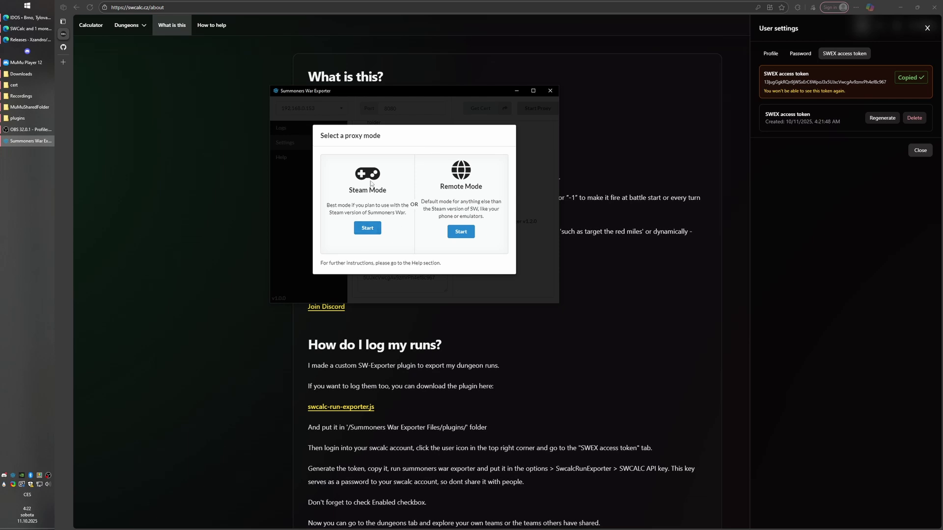
left_click(460, 232)
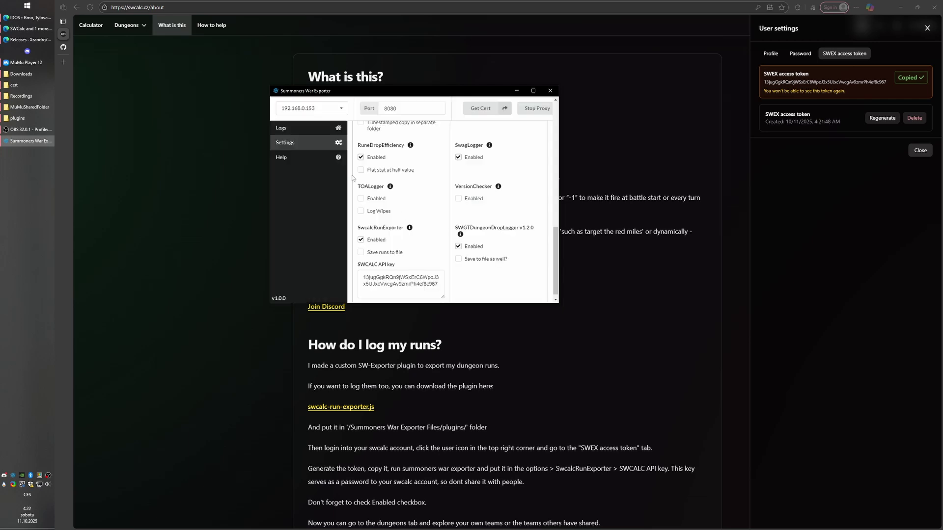
Launch Summoners War in MuMu Player 12.
scroll(449, 211, "up", 5)
left_click(29, 62)
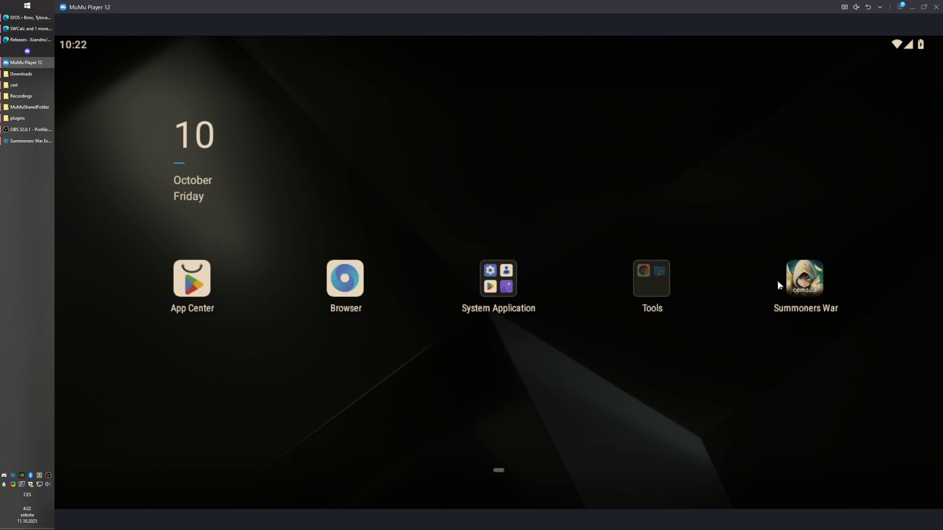
left_click(808, 277)
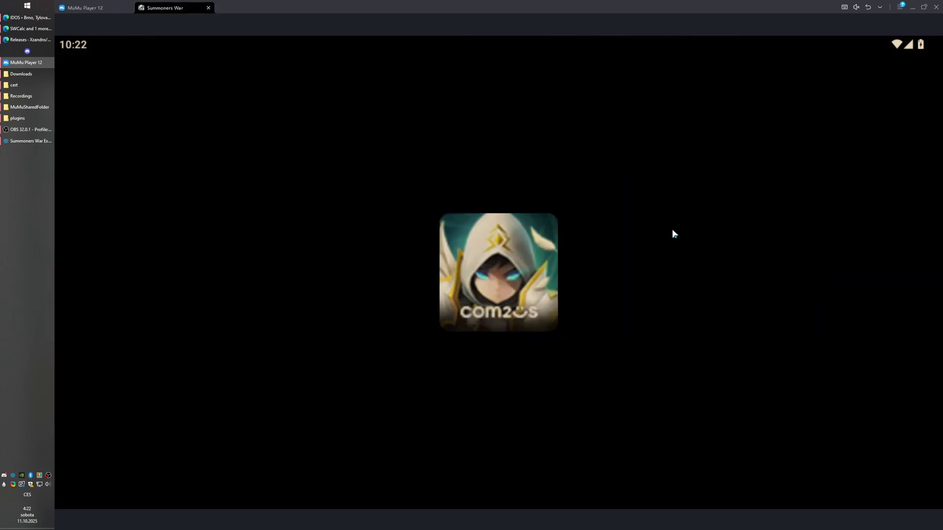
Check the exporter's Logs for the SwcalcRunExporter Initialized message.
left_click(13, 142)
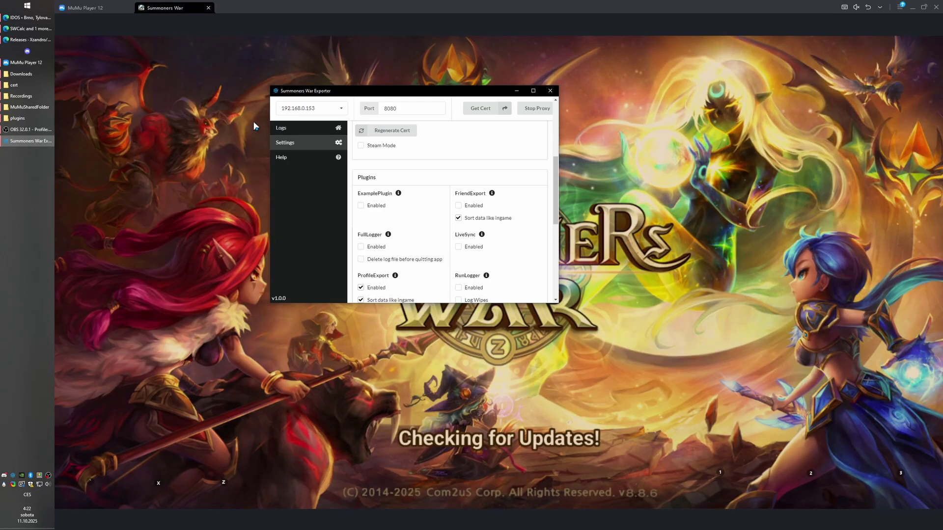
left_click(299, 129)
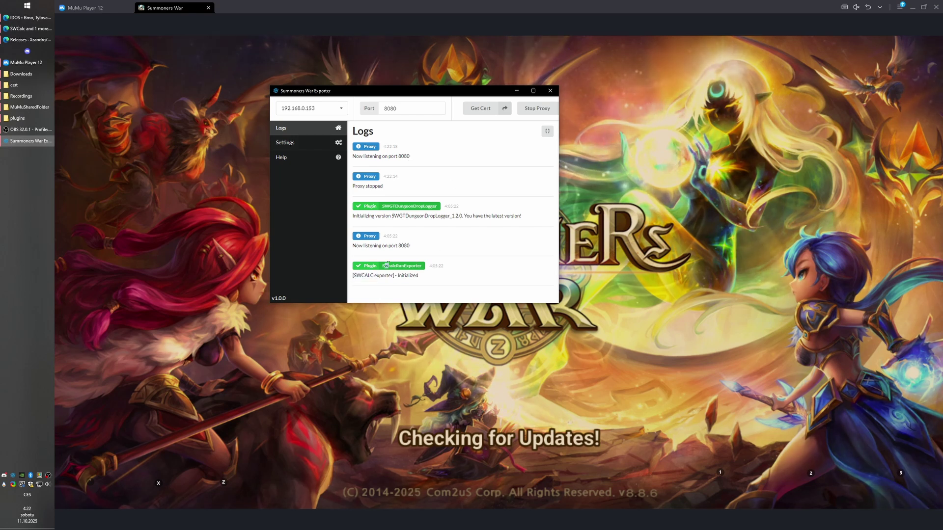
double_click(407, 276)
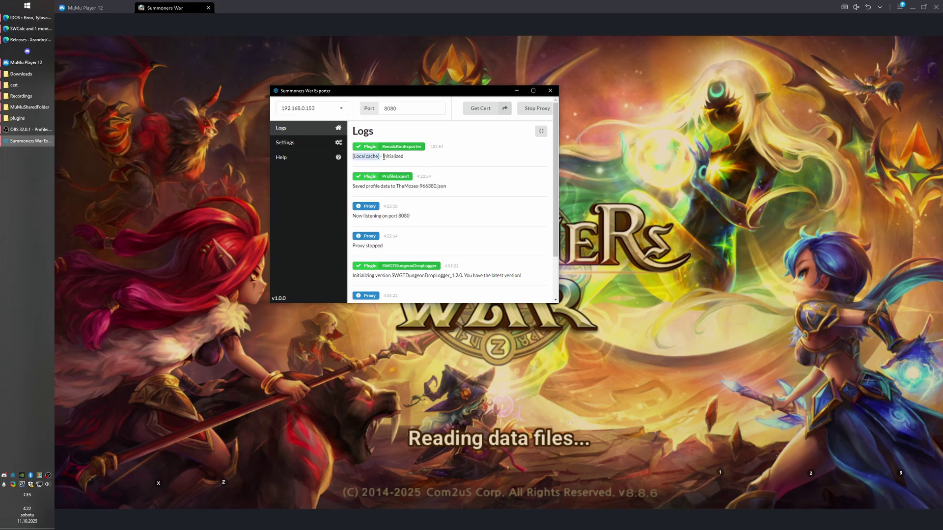
Start a 30-time Giant's Keep Abyss Hard repeat battle.
left_click(713, 413)
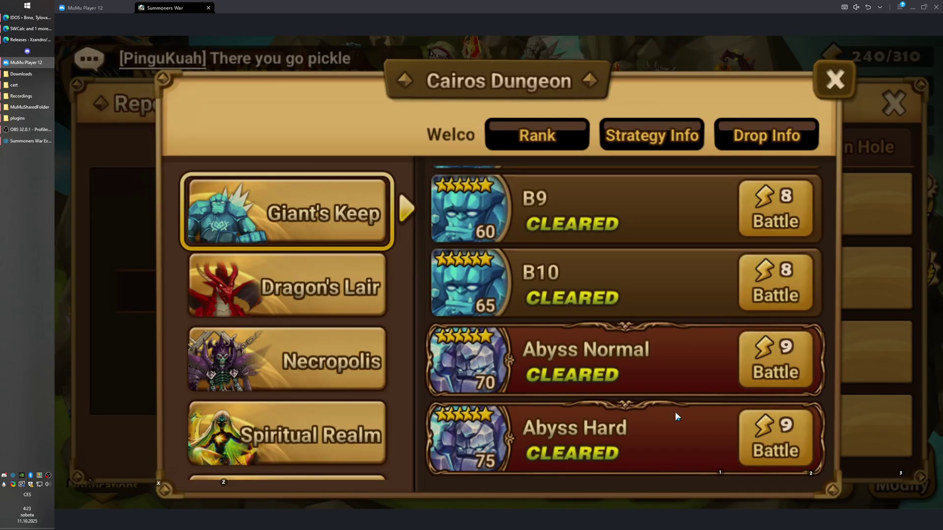
left_click(674, 416)
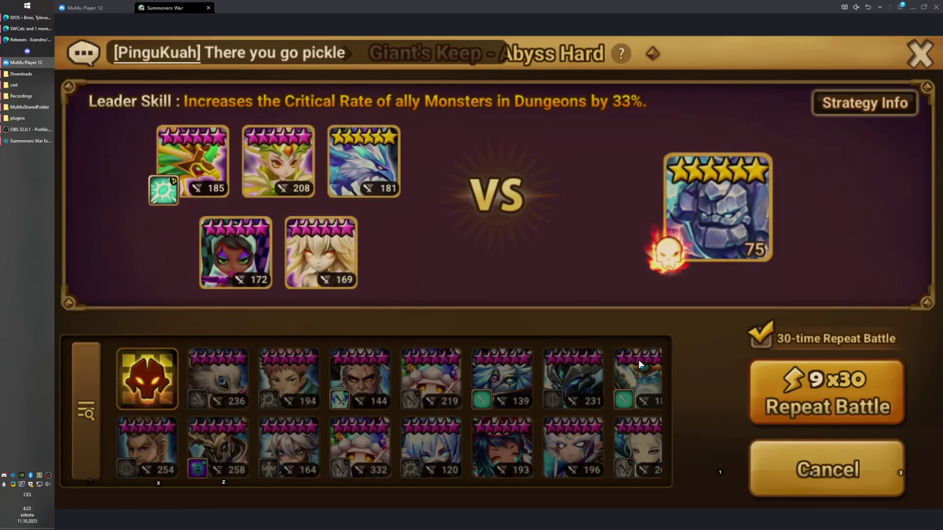
left_click(839, 388)
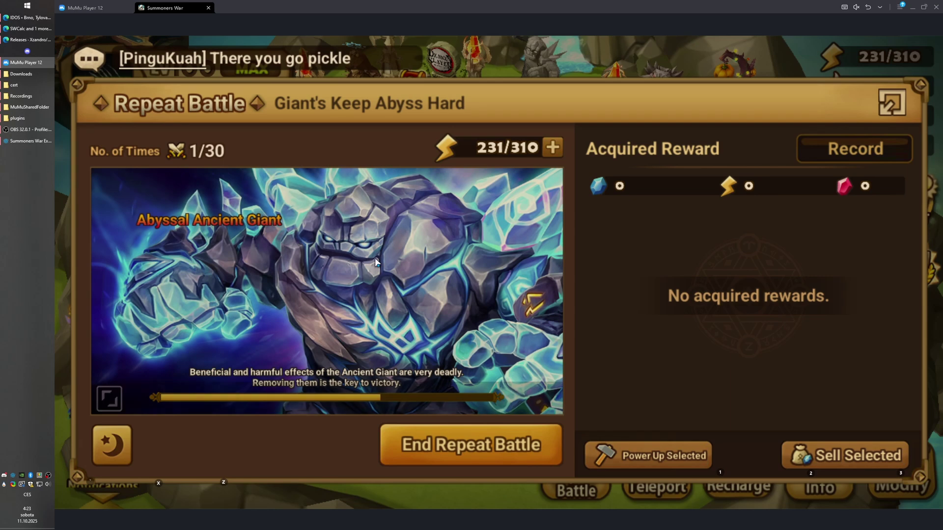
left_click(332, 235)
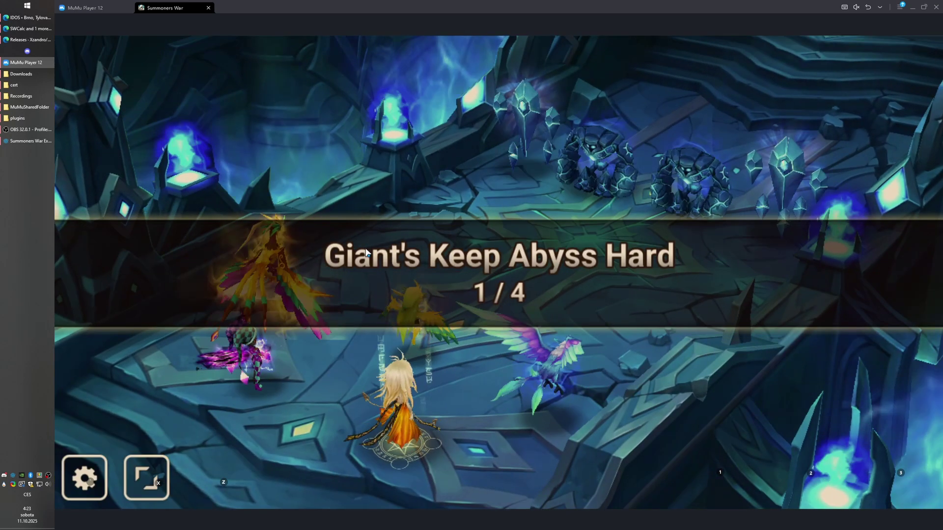
left_click(355, 310)
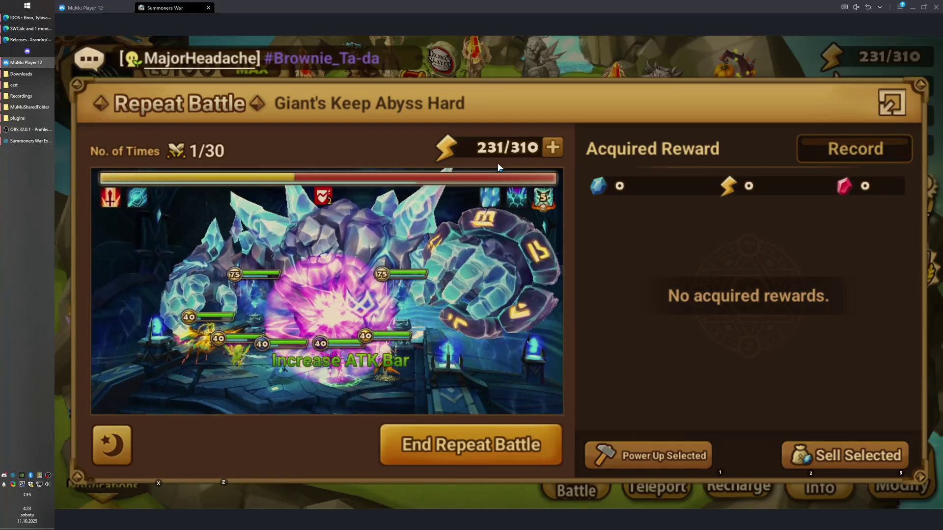
Confirm the exporter logged 'Run uploaded (201 - OK)', then return to SWCalc.
left_click(22, 141)
triple_click(353, 186)
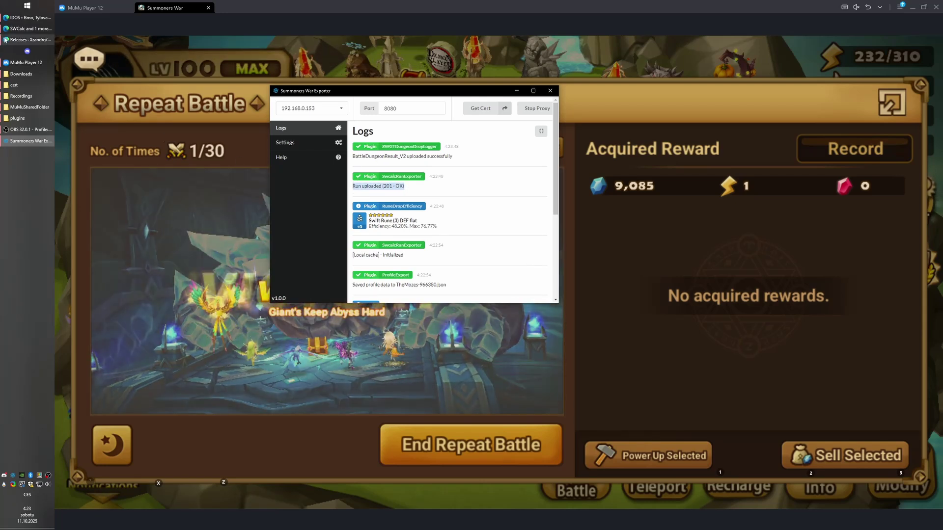
left_click(30, 29)
Close User settings and open Giant's Keep from Dungeons, showing the team at -15.36 score.
left_click(235, 86)
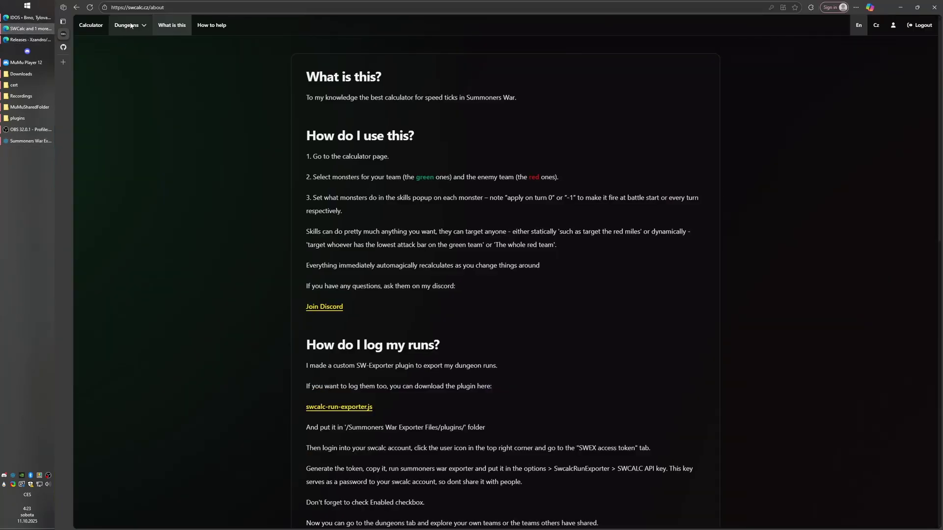
left_click(127, 25)
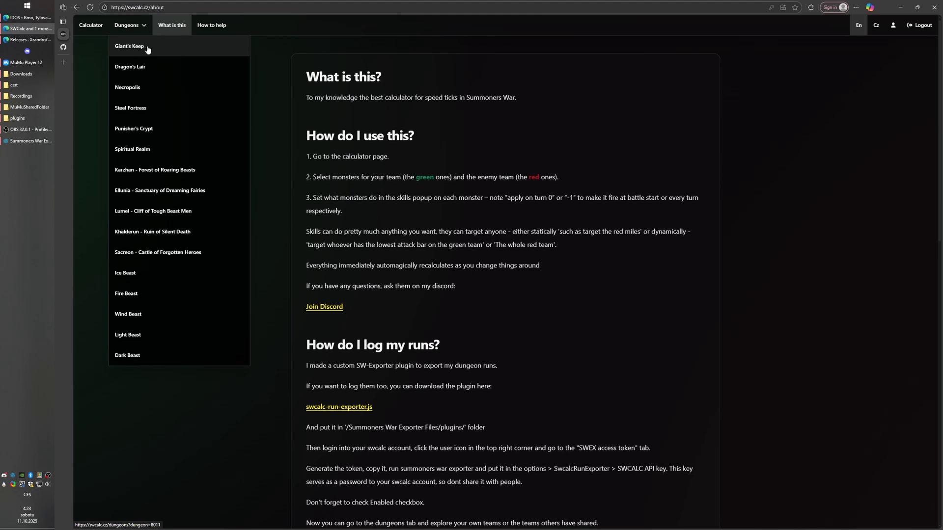
left_click(148, 48)
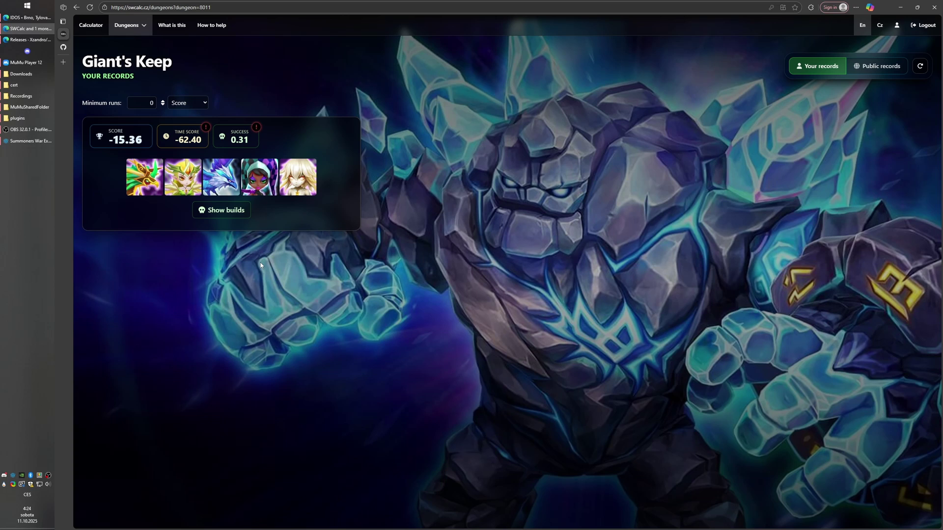
left_click(176, 185)
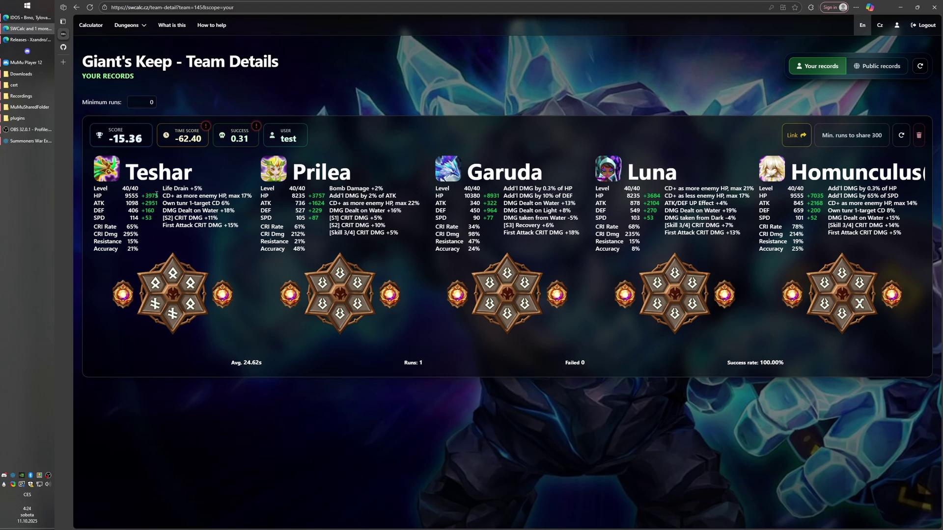
key("alt+Tab")
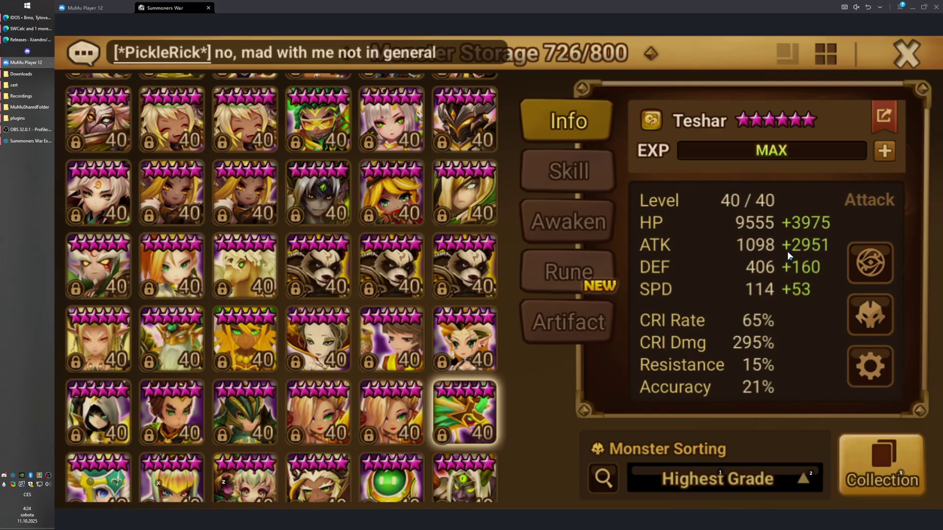
key("alt+Tab")
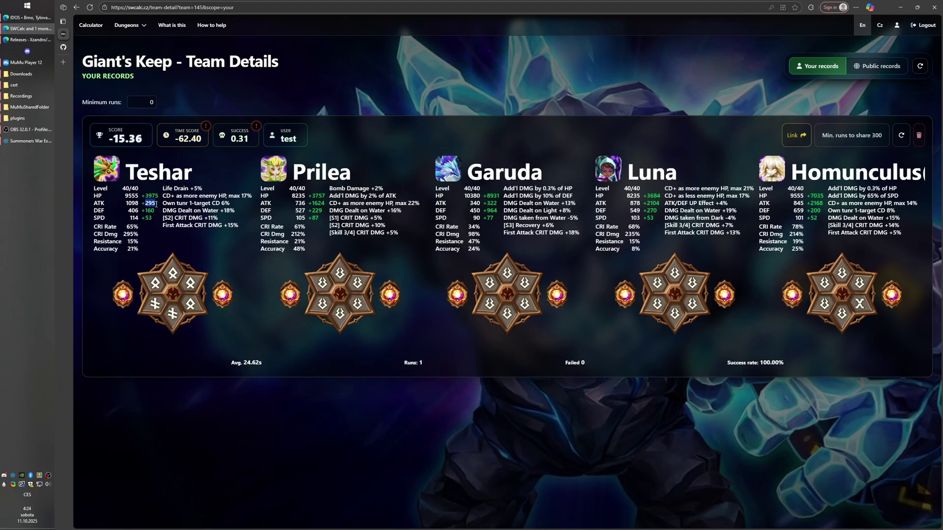
key("alt+Tab")
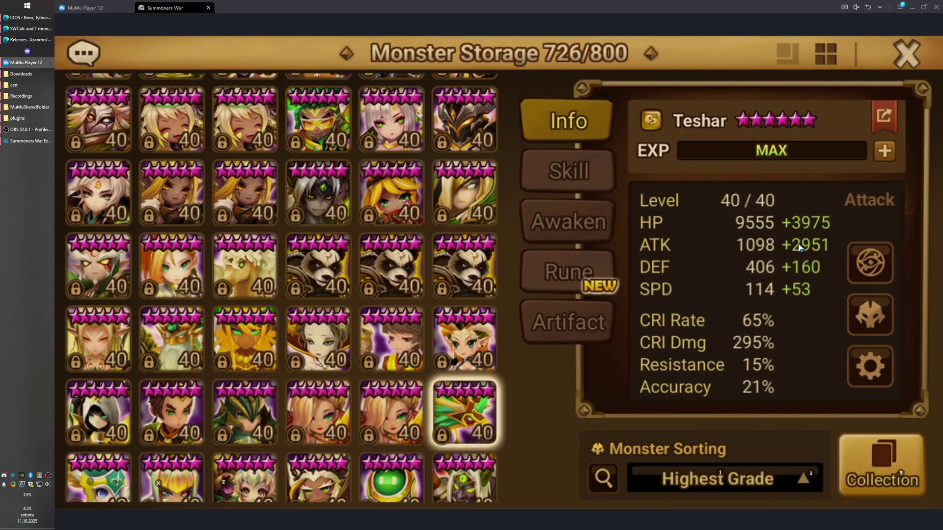
key("alt+Tab")
double_click(129, 234)
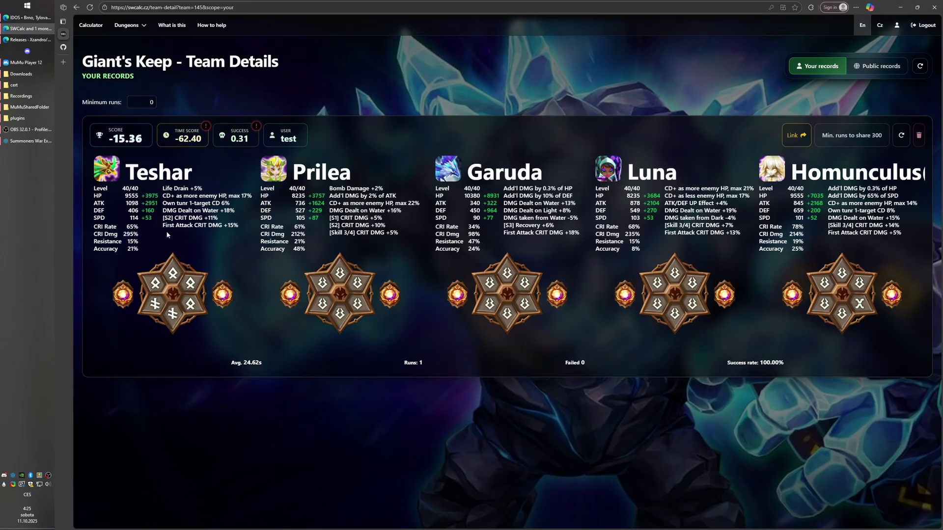
key("alt+Tab")
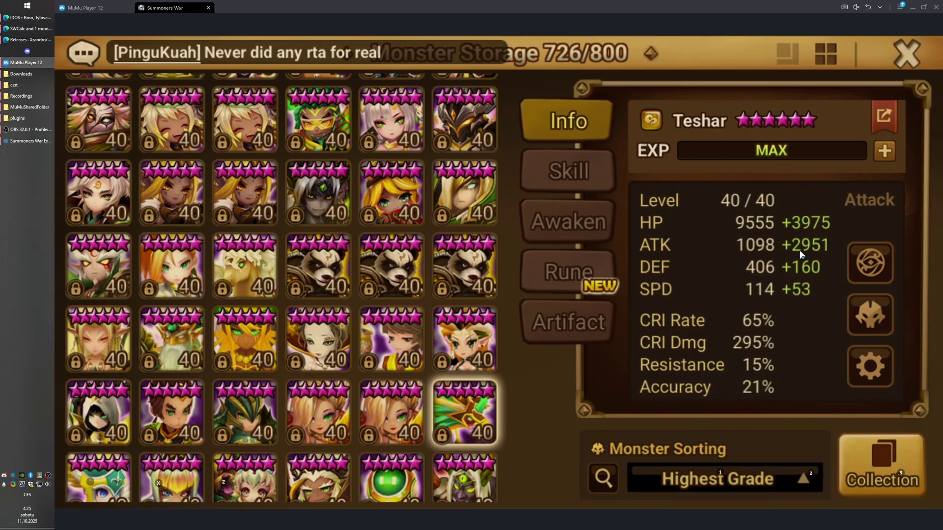
key("alt+Tab")
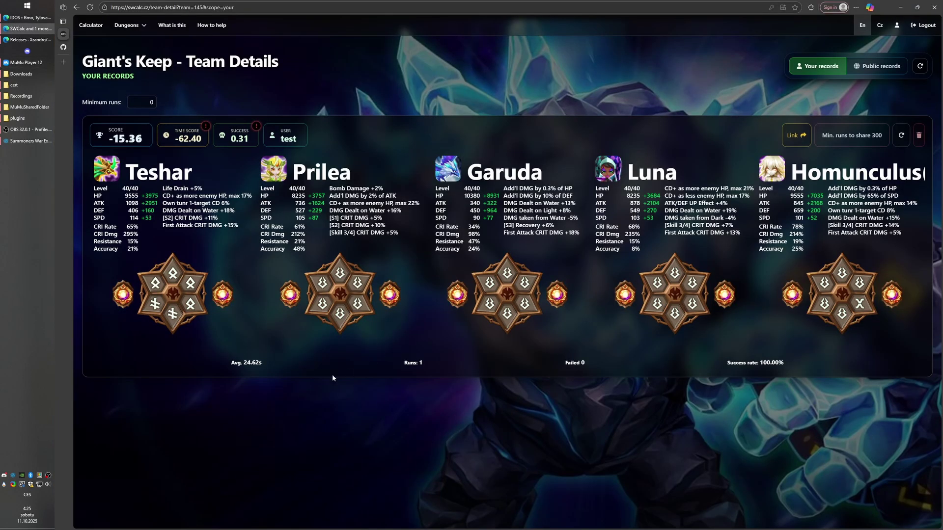
left_click(174, 278)
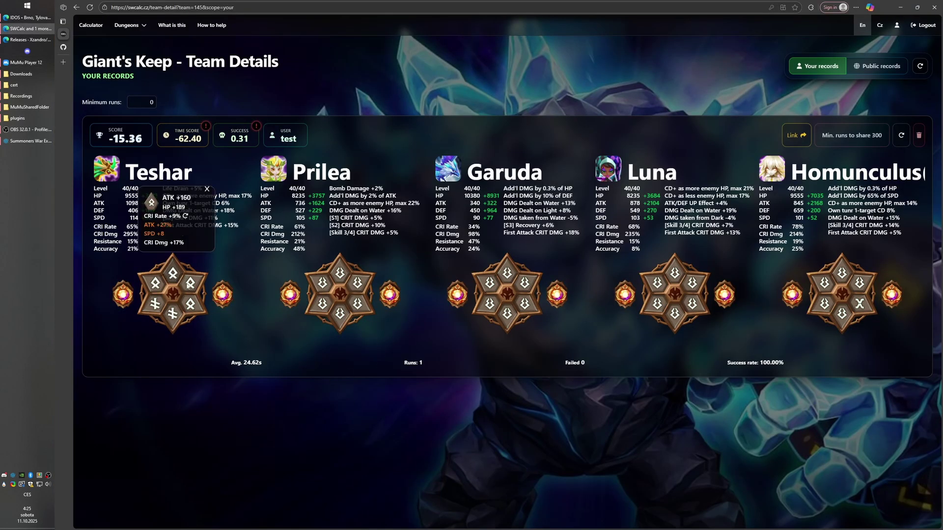
left_click(190, 304)
left_click(157, 284)
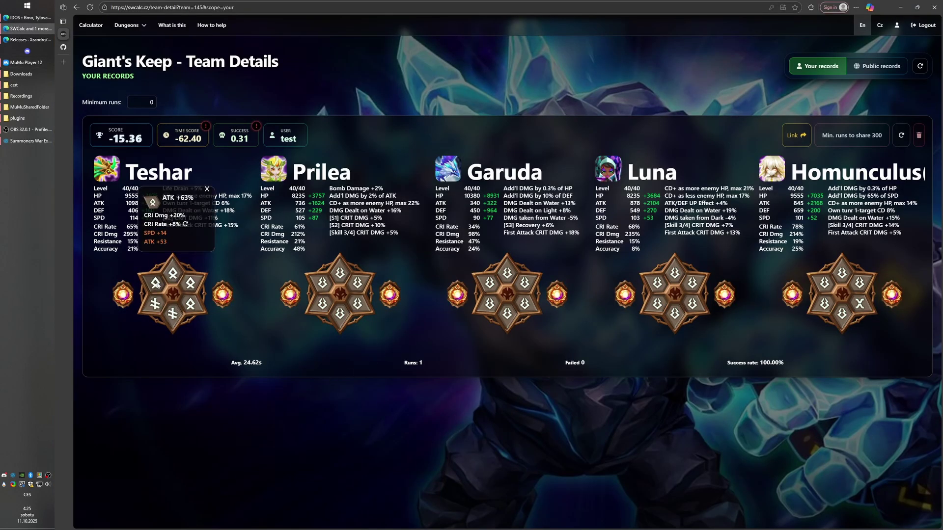
left_click(136, 257)
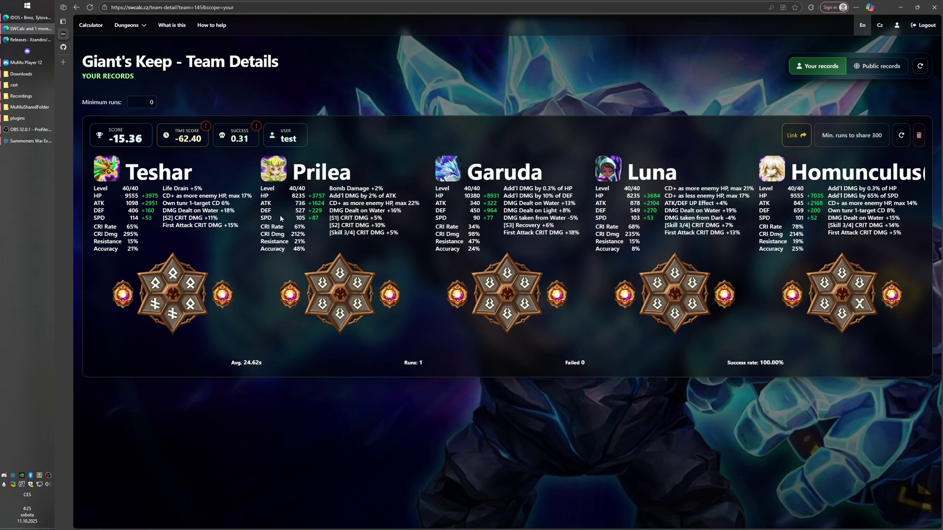
left_click(121, 297)
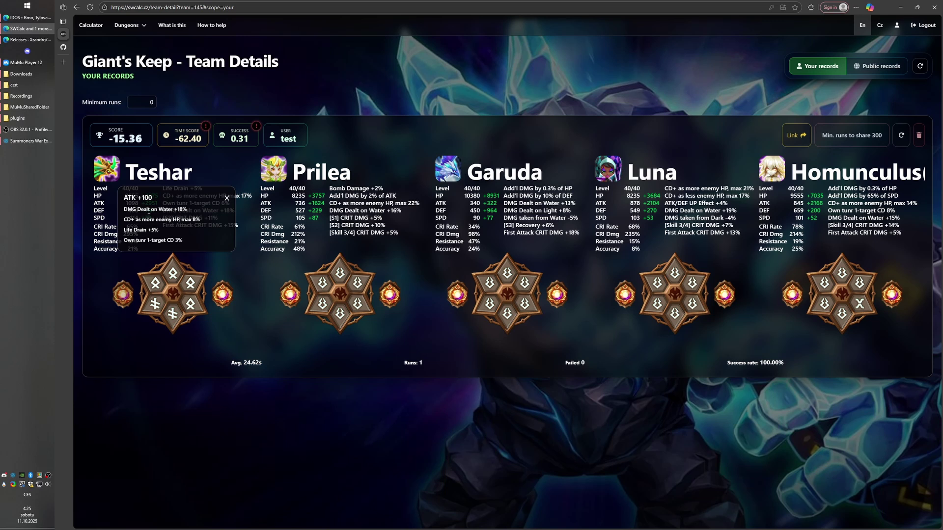
left_click(27, 62)
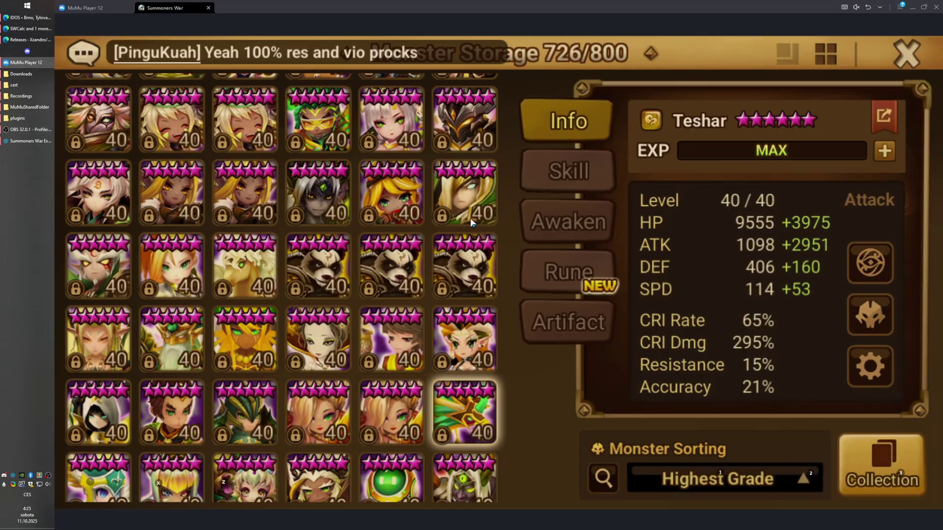
left_click(571, 322)
left_click(663, 183)
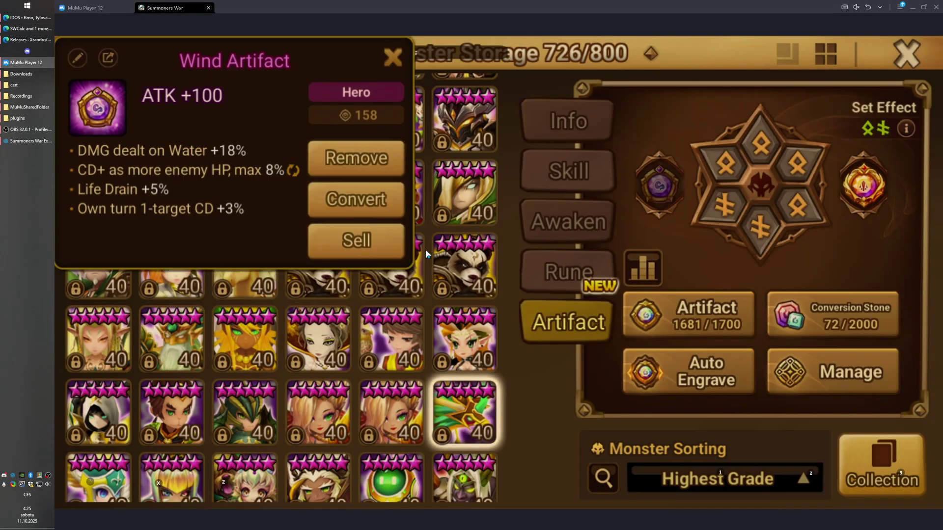
key("alt+Tab")
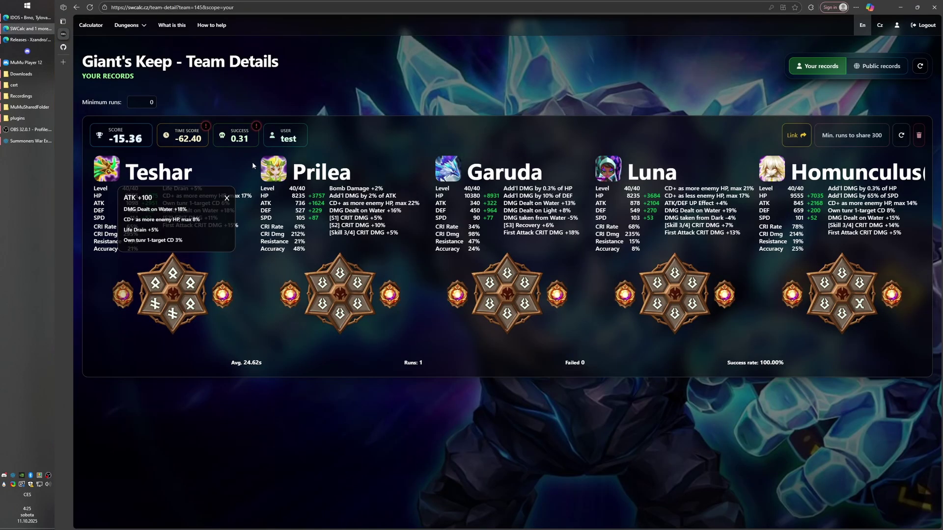
left_click(223, 294)
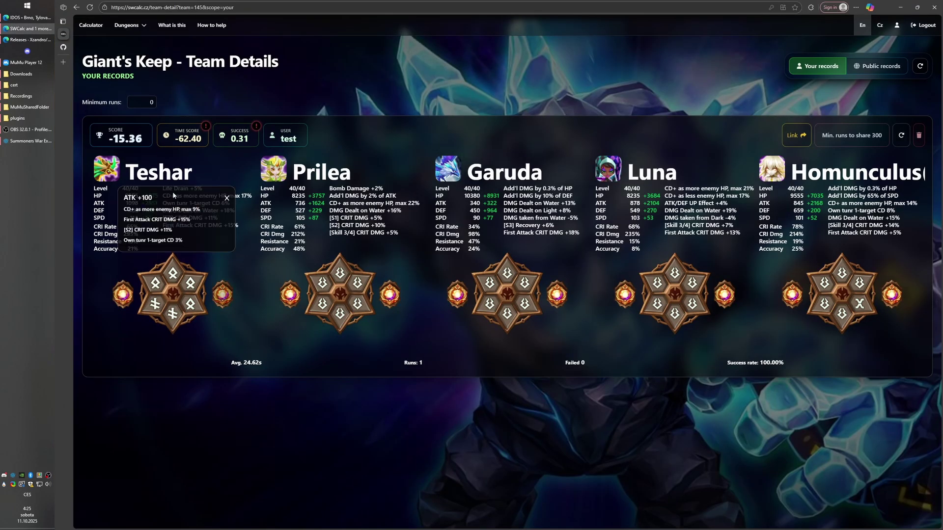
left_click(252, 282)
Refresh the Giant's Keep record to show 3 runs and read the histogram's time ranges.
left_click(906, 141)
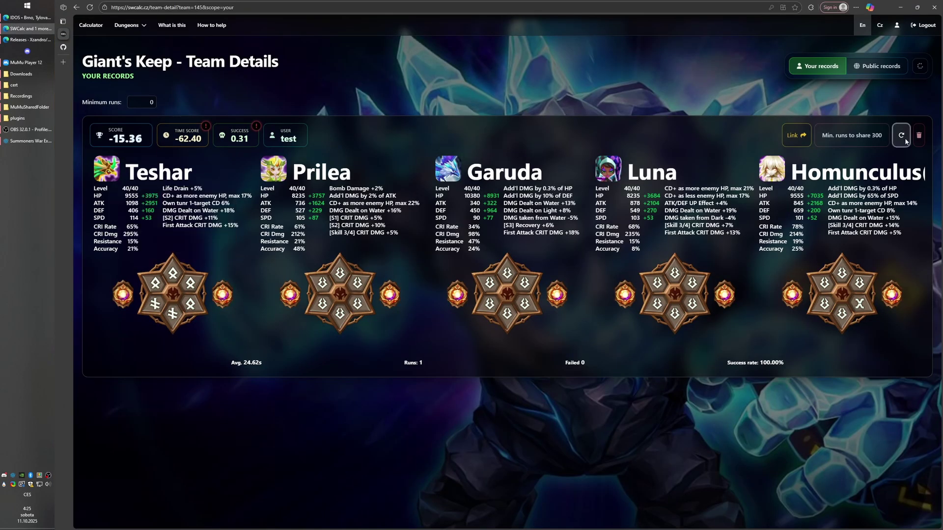
scroll(418, 491, "down", 1)
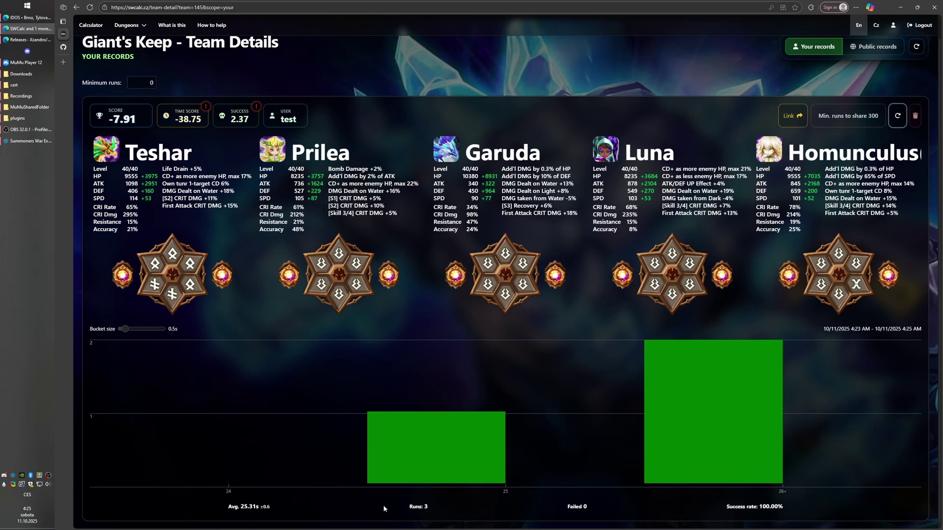
mouse_move(647, 434)
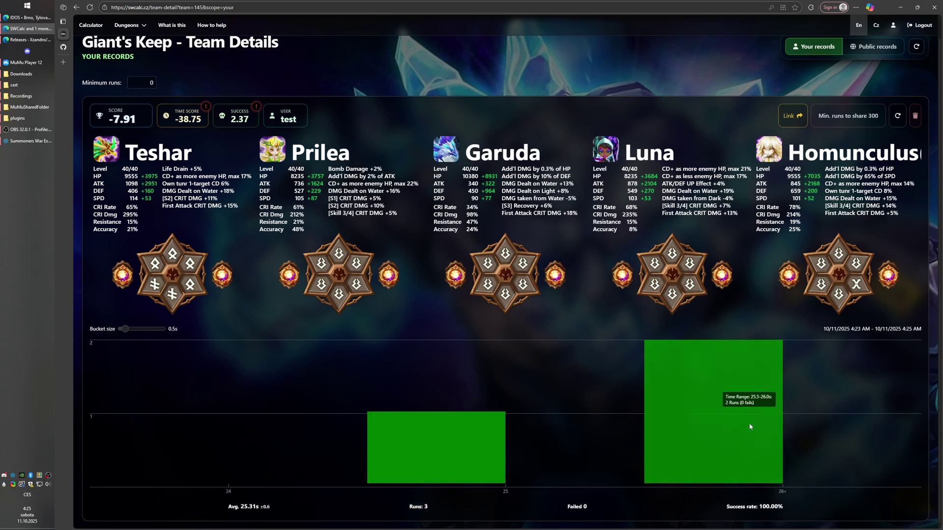
mouse_move(492, 386)
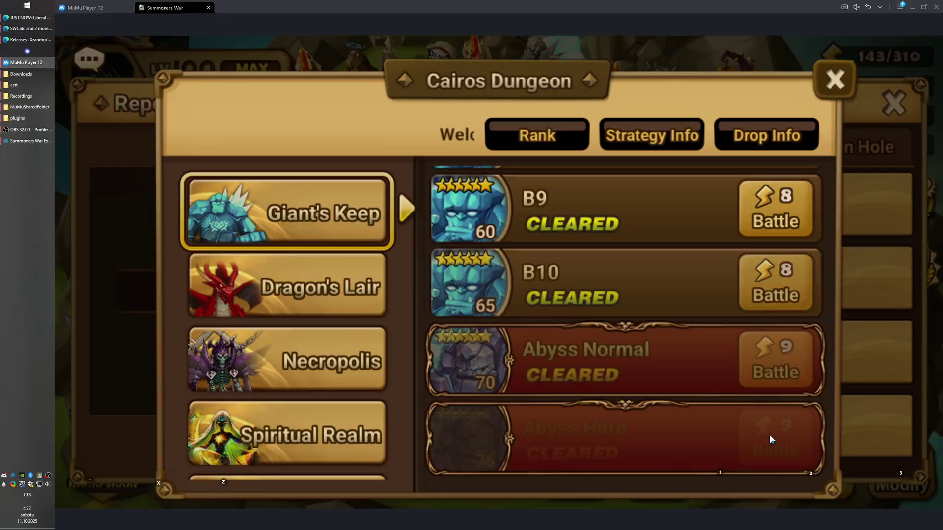
left_click(769, 434)
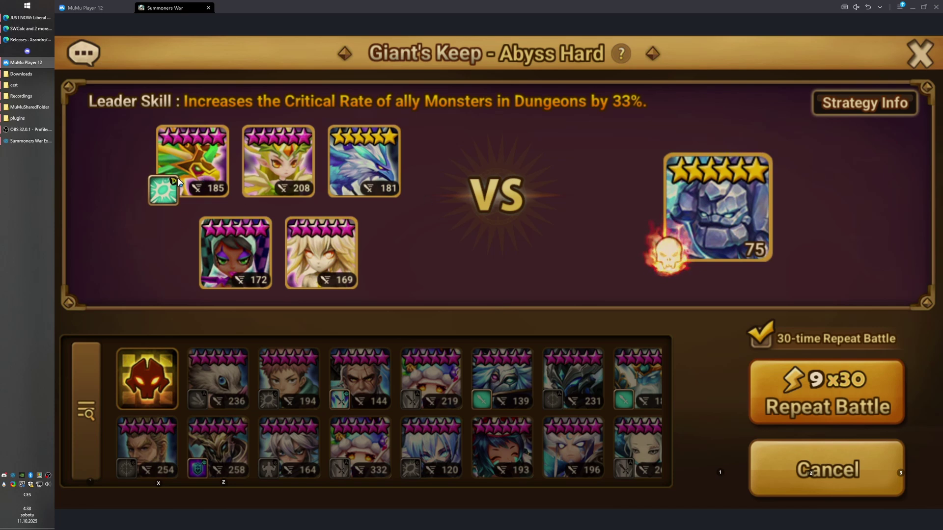
Give Teshar a new rune set for 30,000 (68% CRI Rate) and start a 30-time repeat battle.
left_click(199, 152)
left_click(735, 314)
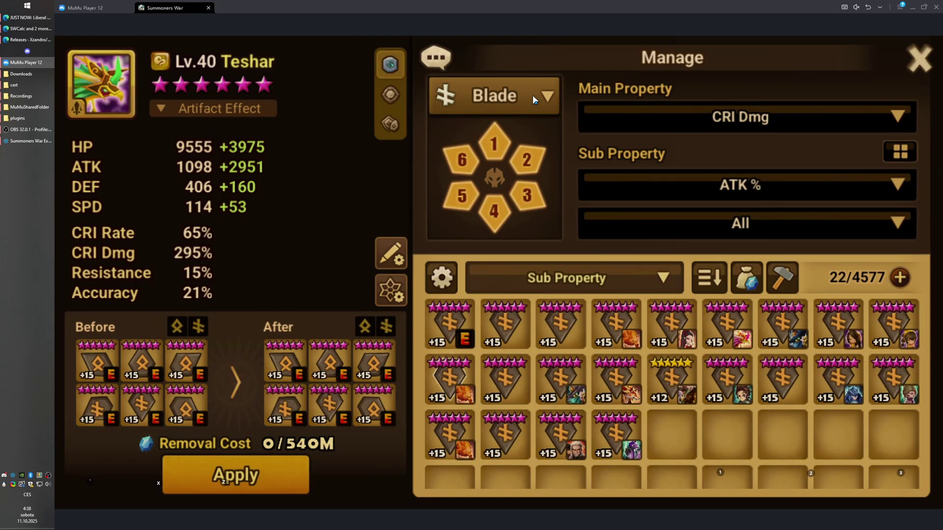
left_click(501, 339)
left_click(892, 148)
left_click(266, 480)
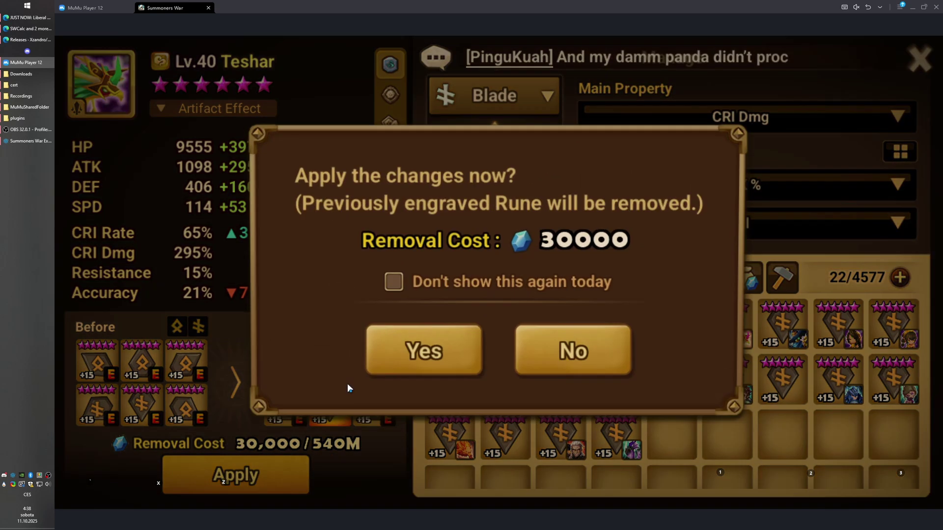
left_click(424, 350)
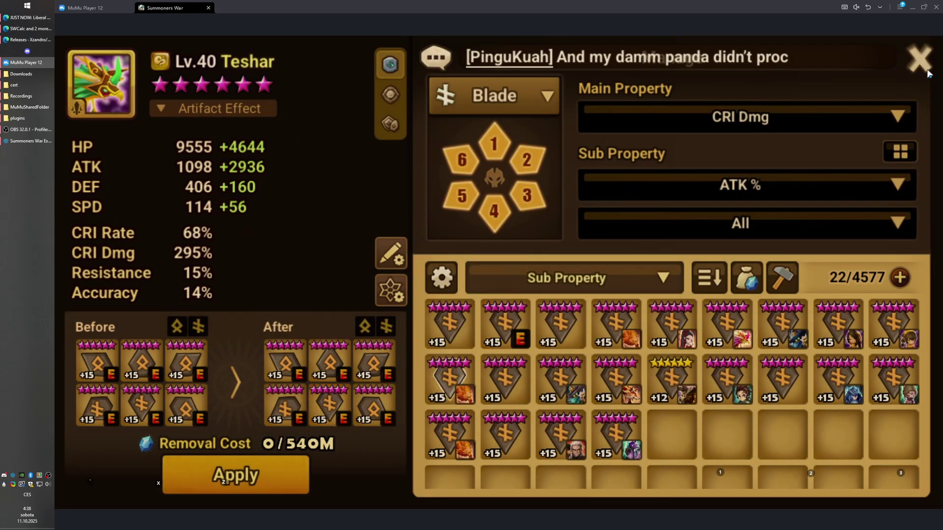
left_click(922, 66)
left_click(751, 117)
left_click(796, 408)
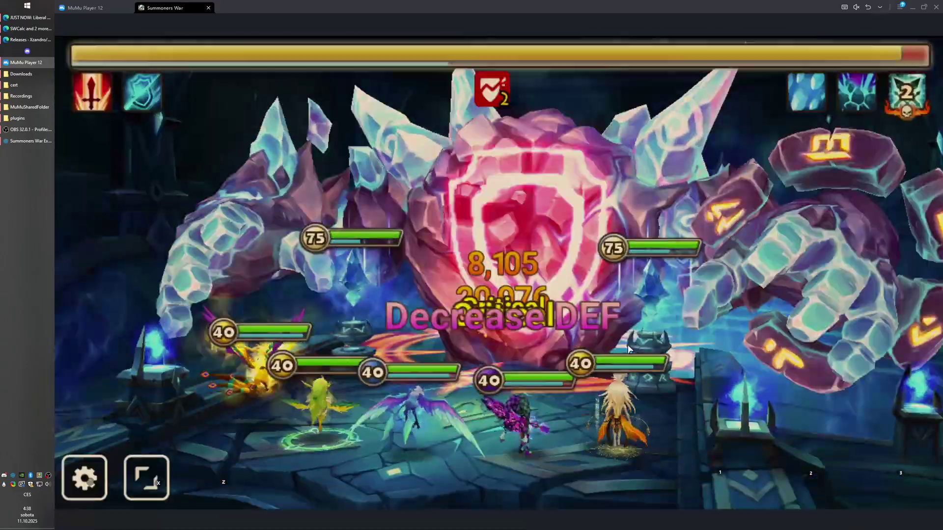
In SWCalc, close User settings and scroll to the second Giant's Keep record with Teshar's new stats.
left_click(11, 30)
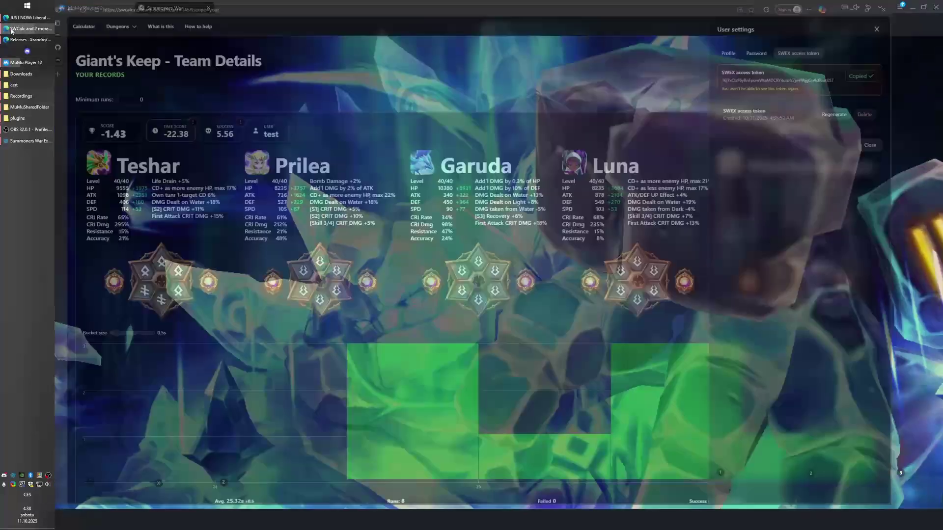
left_click(564, 91)
scroll(747, 73, "down", 1)
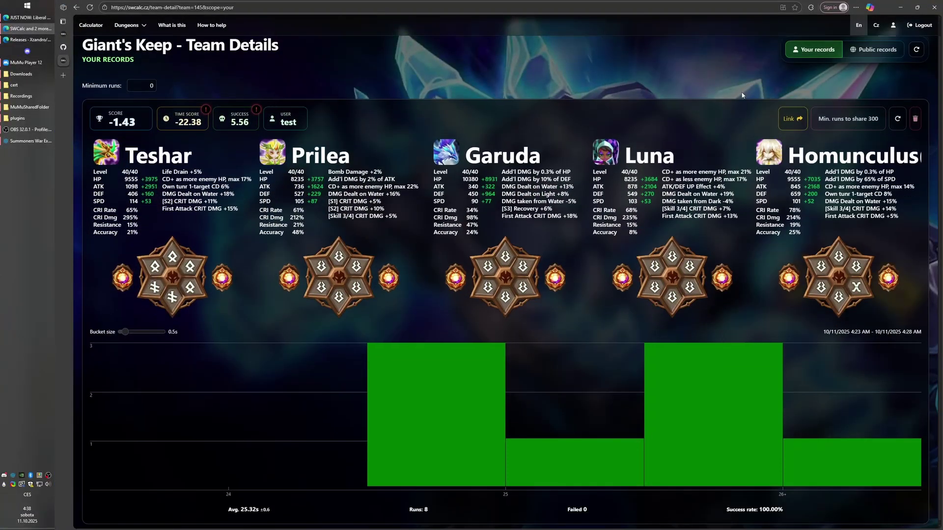
scroll(644, 124, "down", 1)
scroll(644, 125, "down", 8)
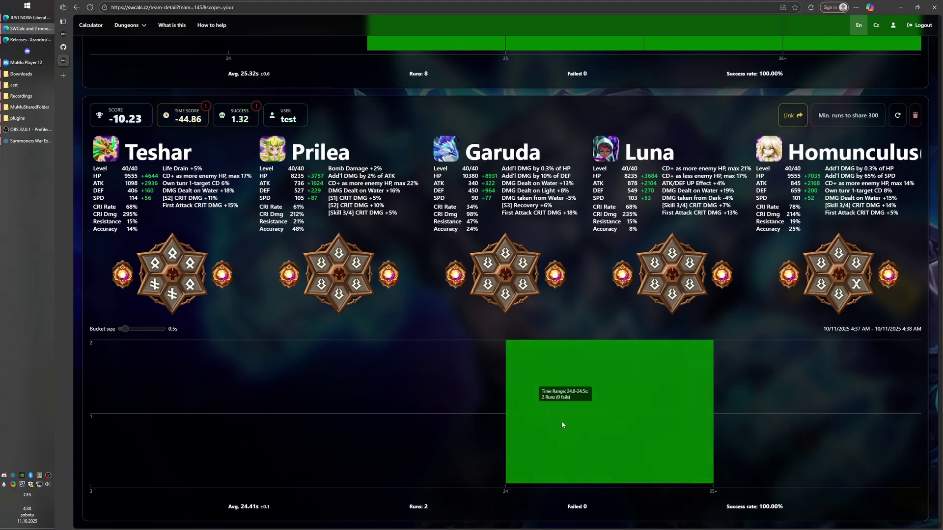
triple_click(141, 184)
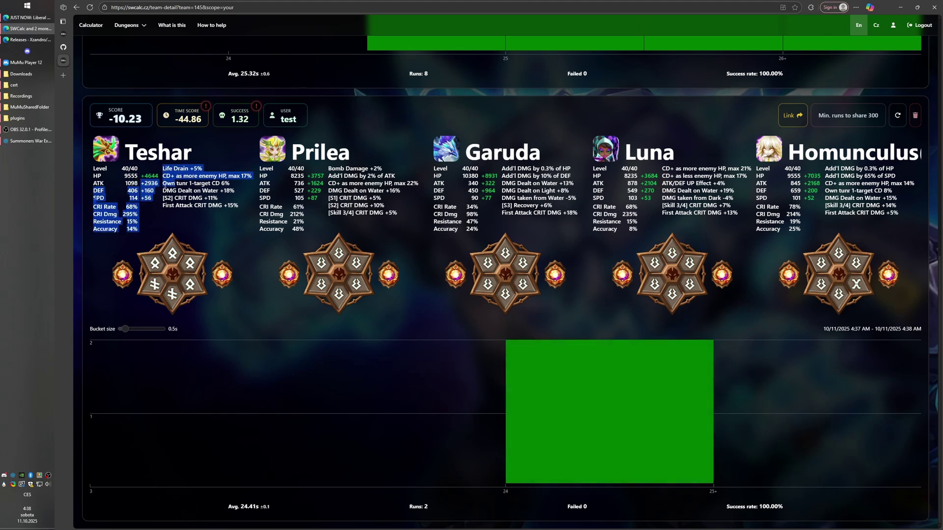
left_click(141, 184)
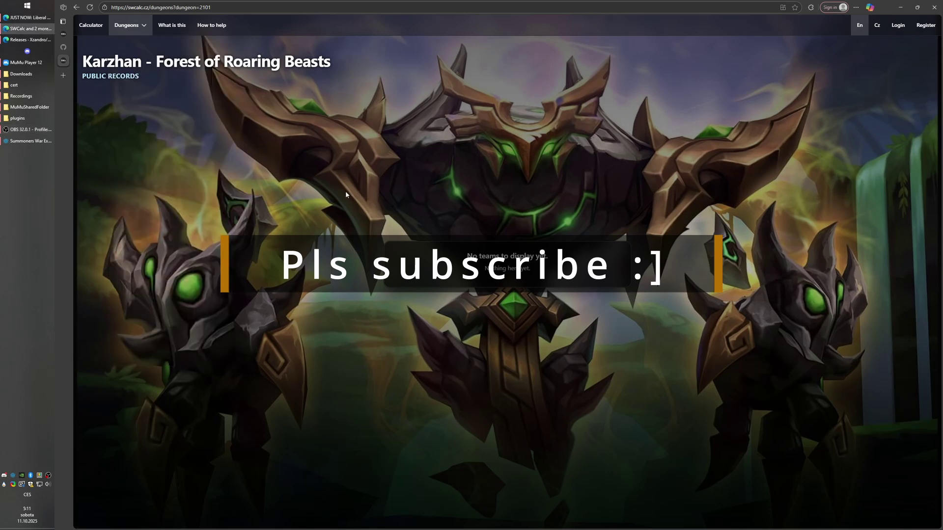
mouse_move(123, 27)
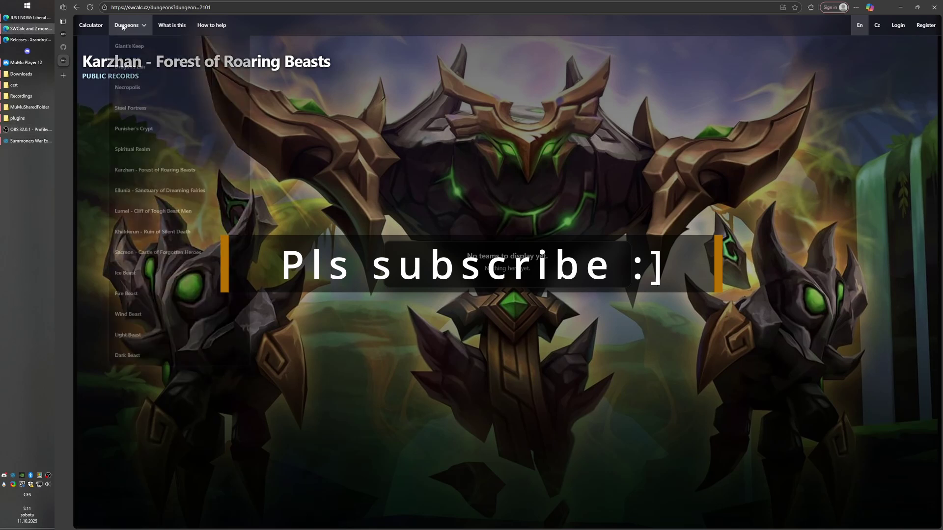